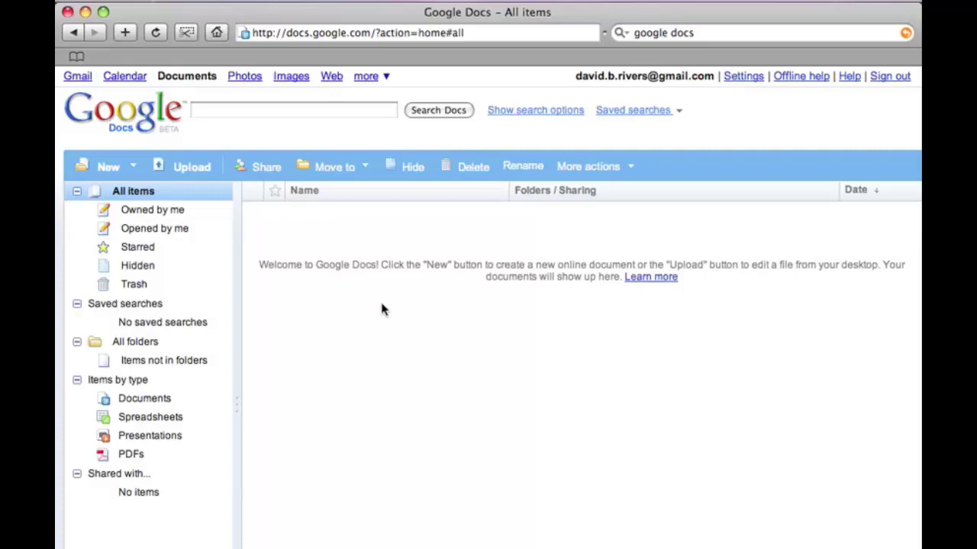
Create a new text document and enter the line "Word Processing 101" followed by blank lines
{"action": "left_click", "coordinate": [132, 168]}
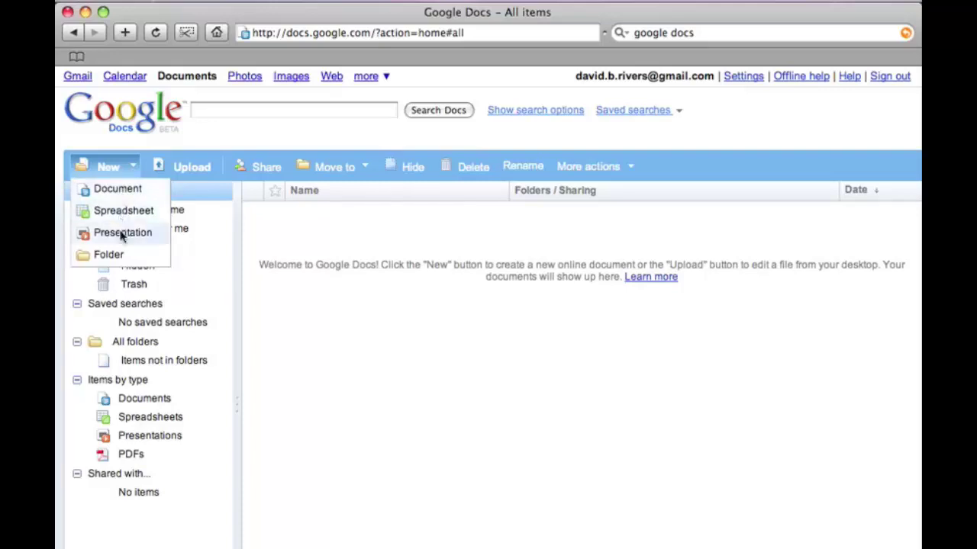
{"action": "left_click", "coordinate": [128, 190]}
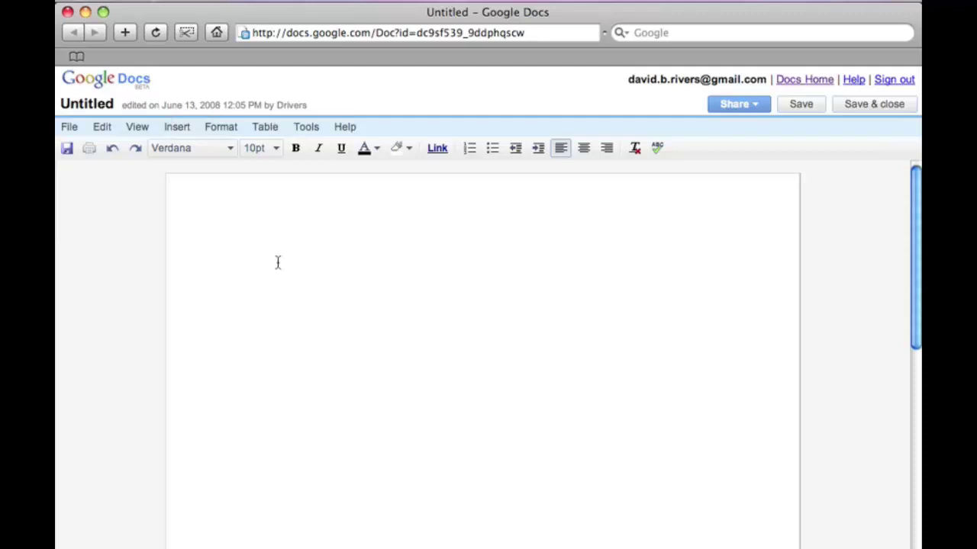
{"action": "type", "text": "Word Processing"}
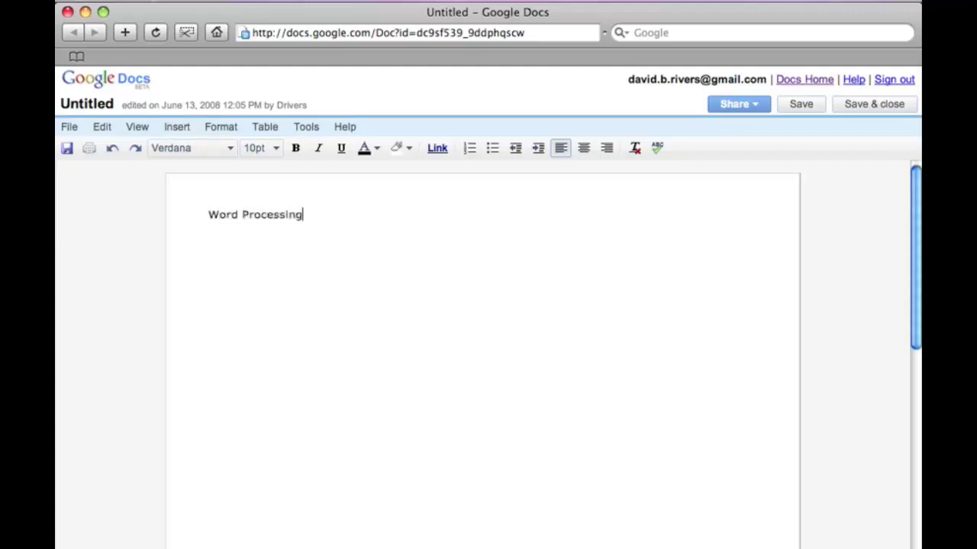
{"action": "type", "text": " 101"}
{"action": "key", "text": "Return"}
{"action": "key", "text": "Return"}
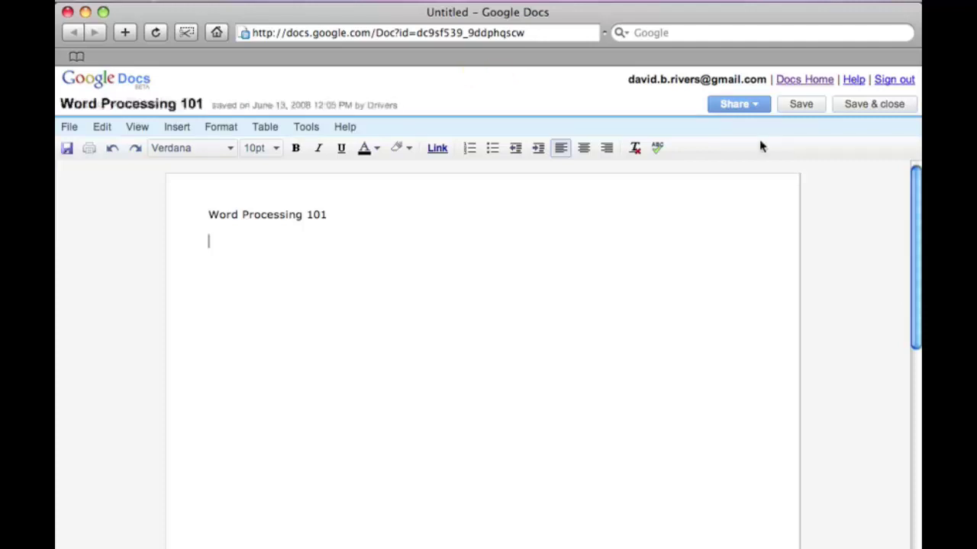
Save and close the document, and refresh the list of all items
{"action": "left_click", "coordinate": [801, 107]}
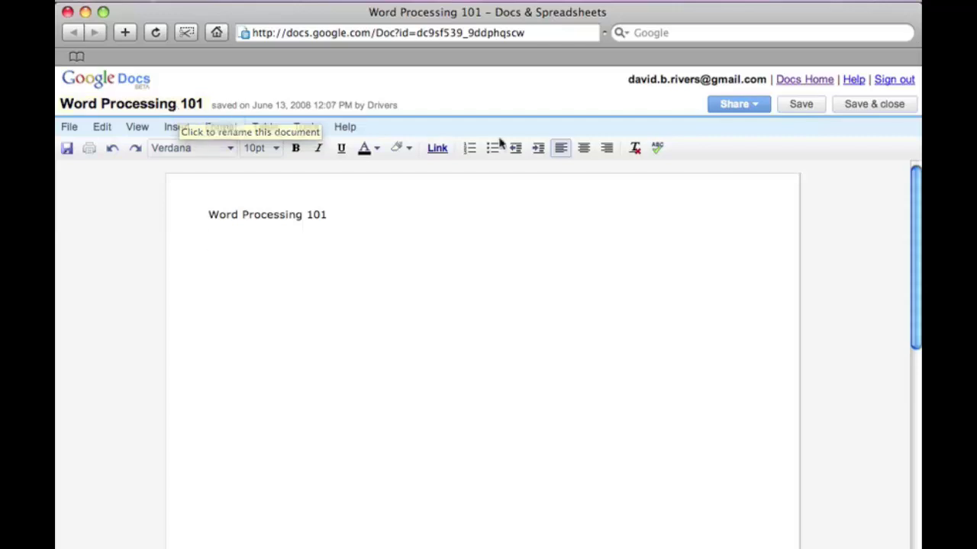
{"action": "left_click", "coordinate": [875, 105]}
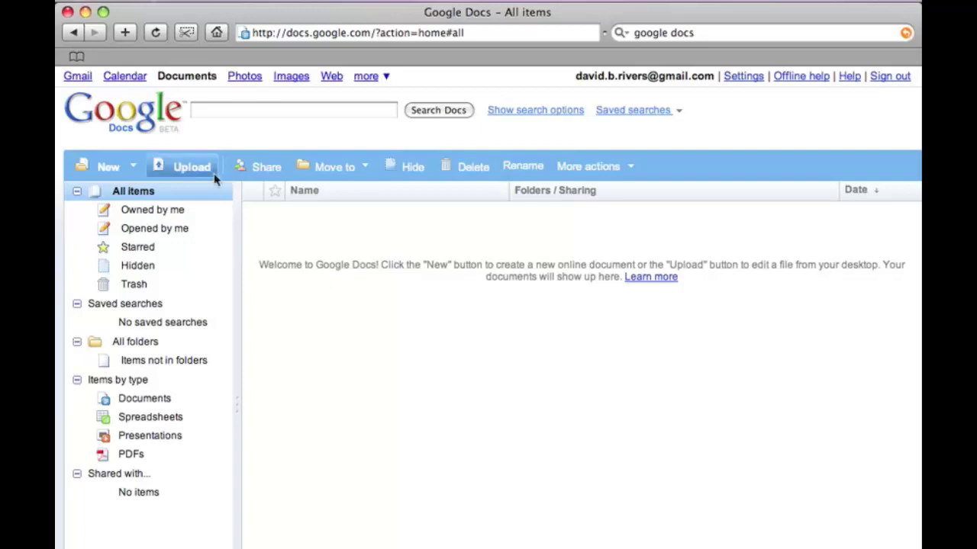
{"action": "left_click", "coordinate": [157, 33]}
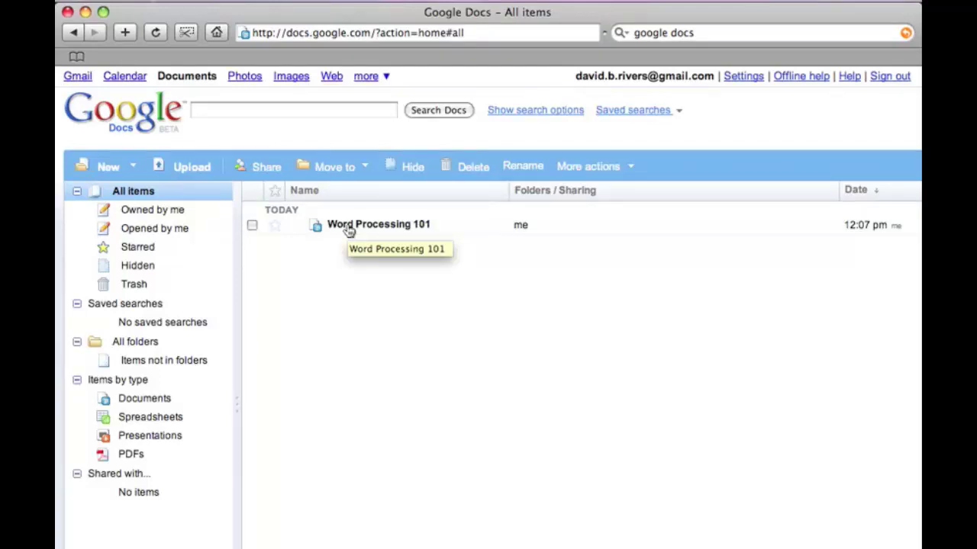
View the items owned by me, documents, spreadsheets and presentations in turn, and return to all items
{"action": "left_click", "coordinate": [152, 212]}
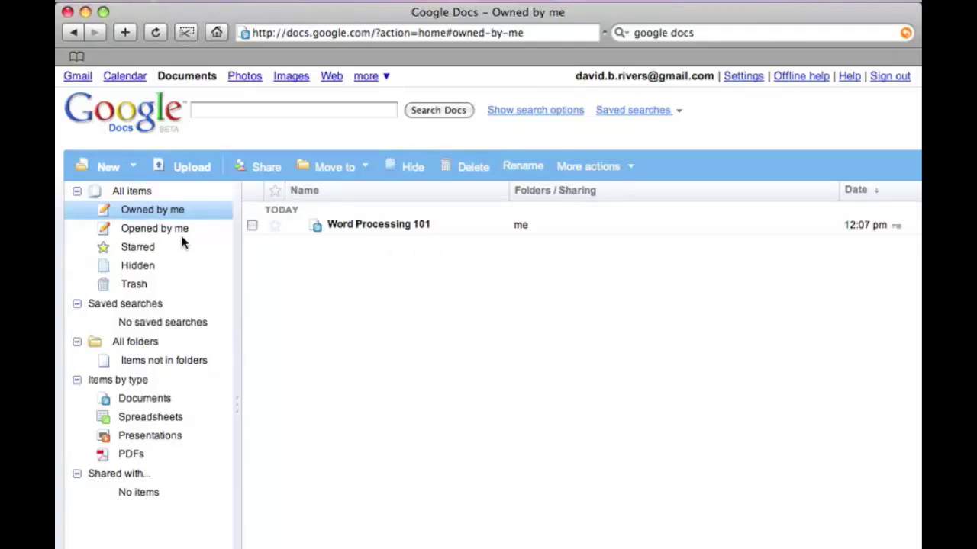
{"action": "left_click", "coordinate": [153, 404]}
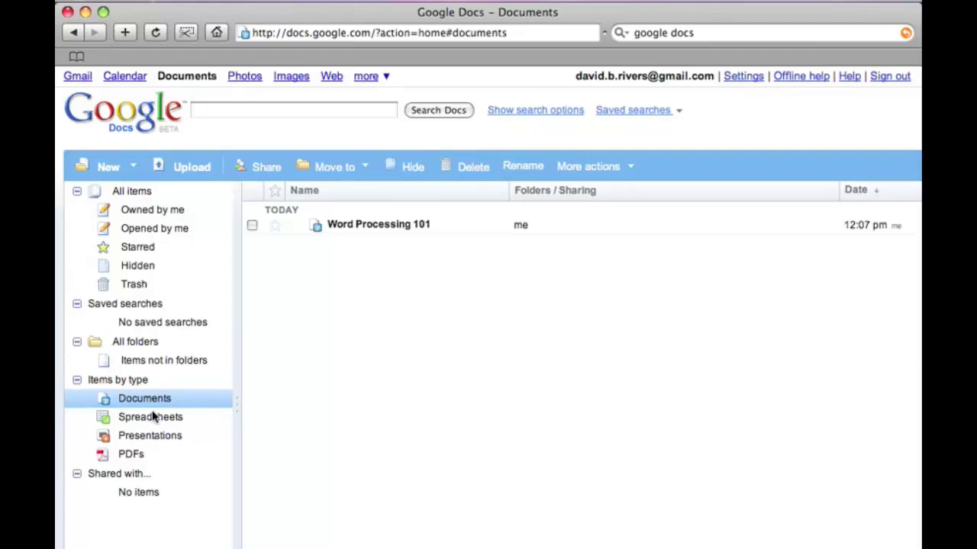
{"action": "left_click", "coordinate": [154, 420]}
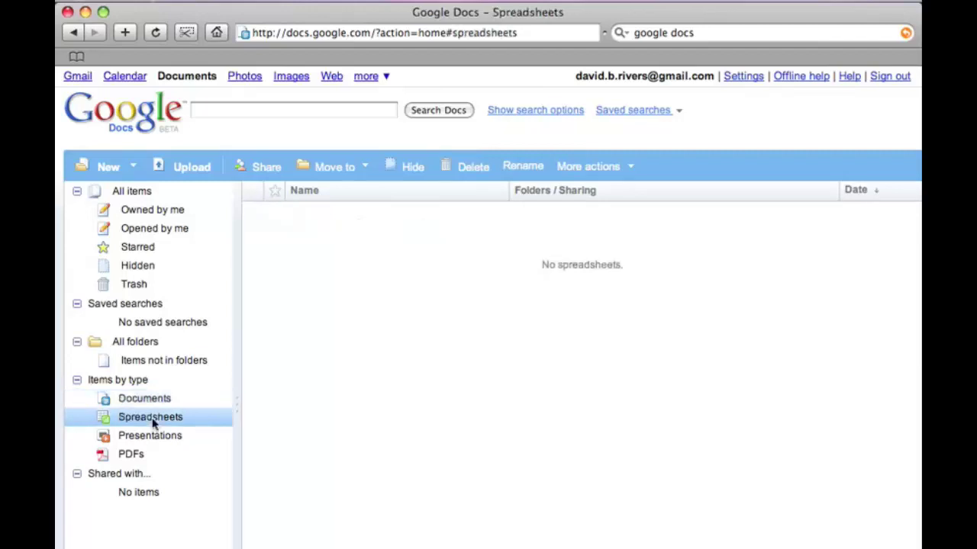
{"action": "left_click", "coordinate": [150, 440]}
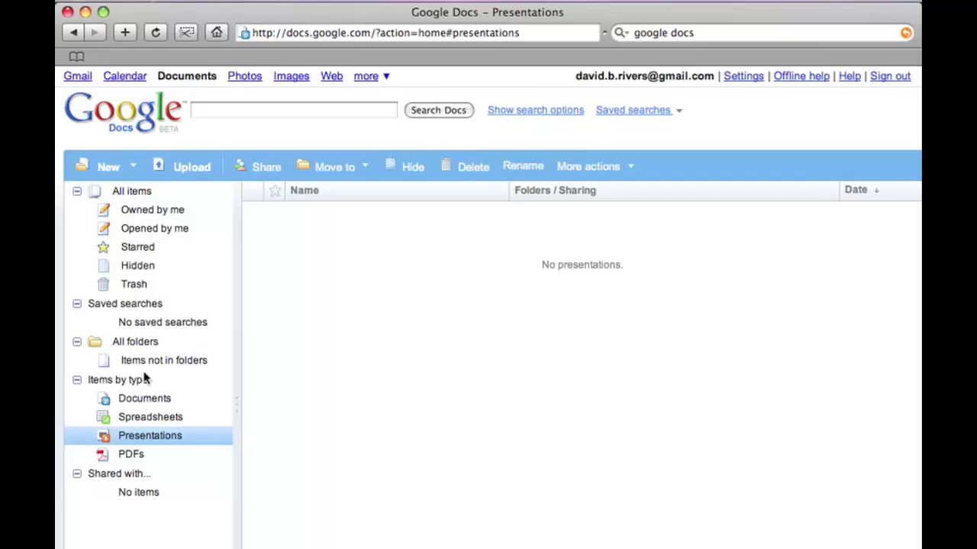
{"action": "left_click", "coordinate": [133, 193]}
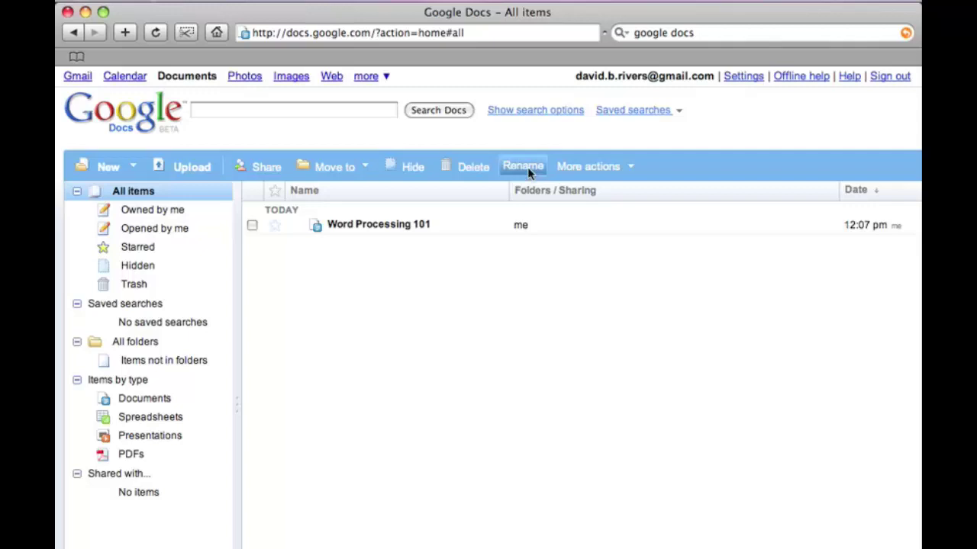
Rename the Word Processing 101 document to "WP 101" from the list of items
{"action": "left_click", "coordinate": [253, 227]}
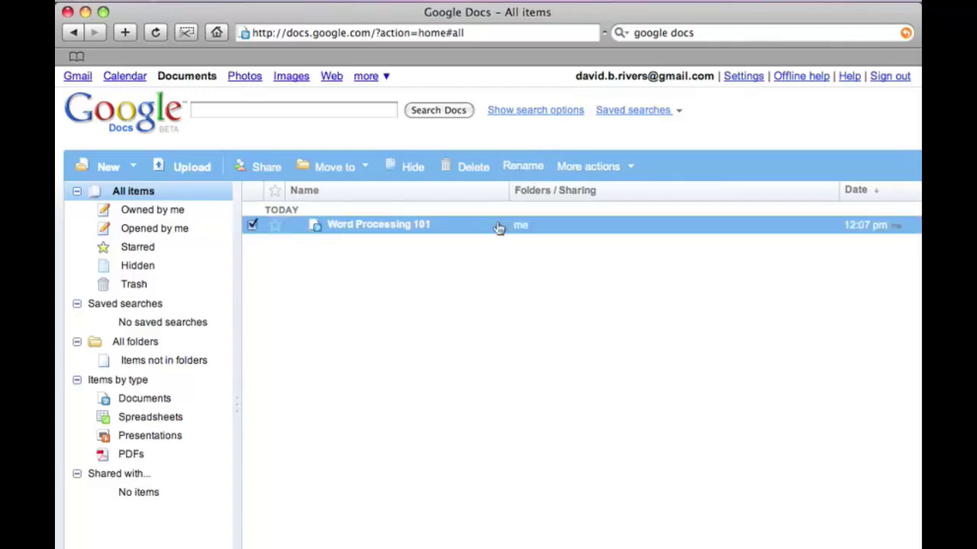
{"action": "left_click", "coordinate": [524, 168]}
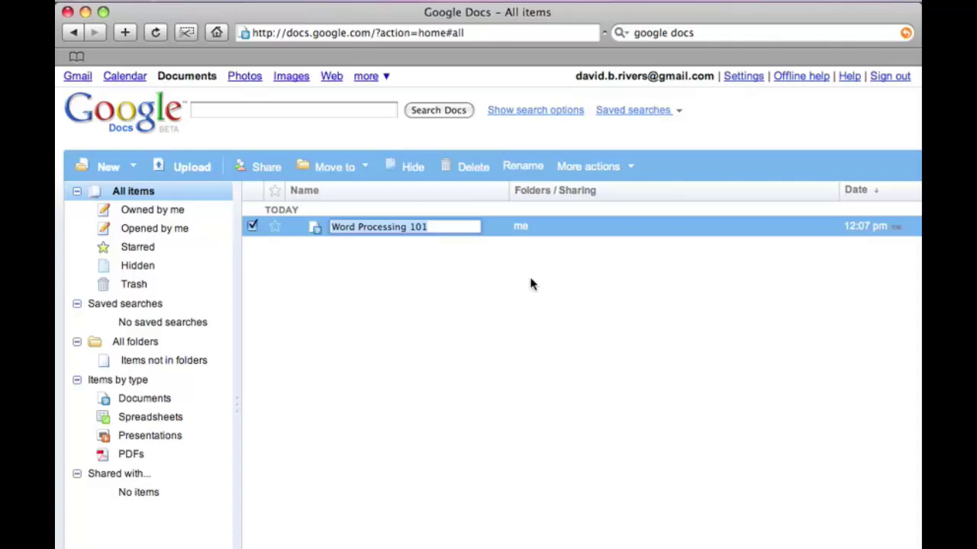
{"action": "type", "text": "W"}
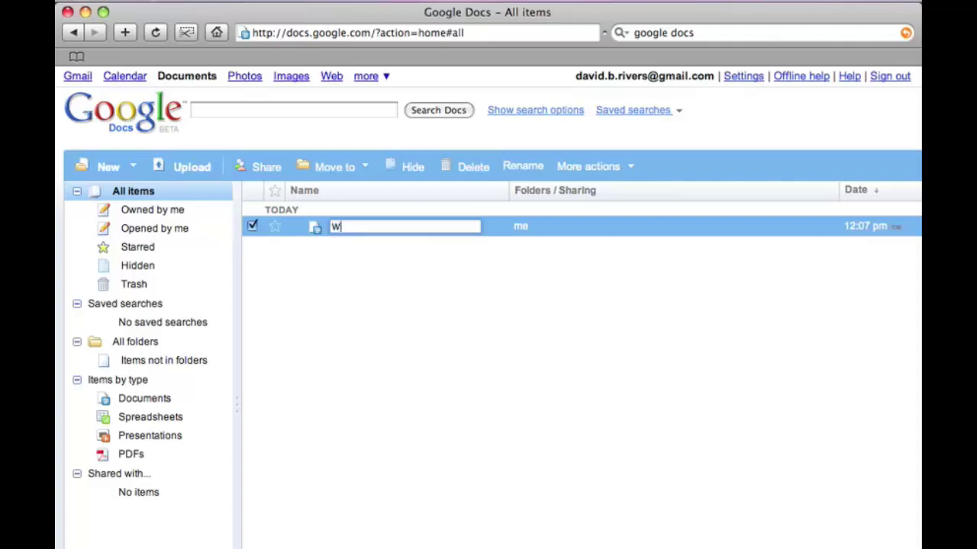
{"action": "type", "text": "P 101"}
{"action": "key", "text": "Return"}
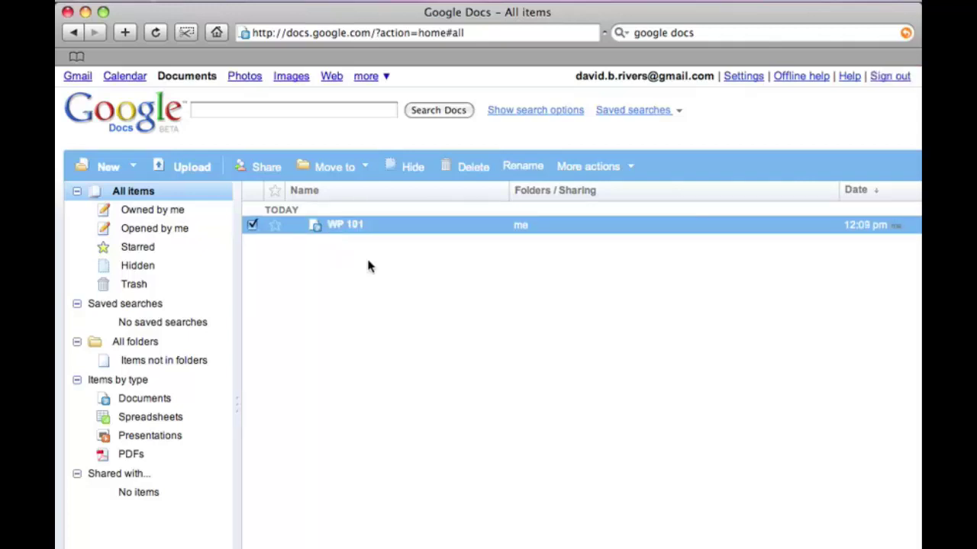
Create a new spreadsheet and enter "Spreadsheets 101" in cell A1
{"action": "left_click", "coordinate": [133, 167]}
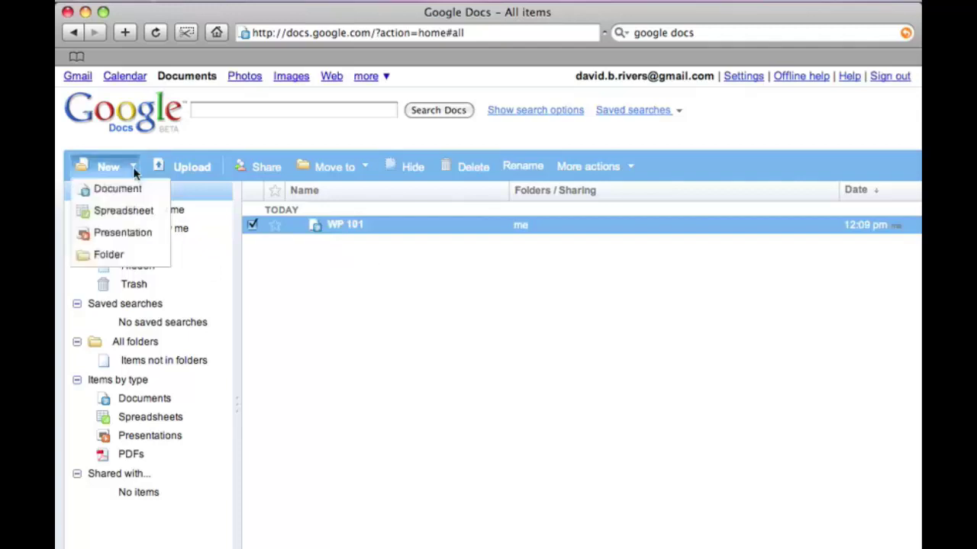
{"action": "left_click", "coordinate": [126, 214]}
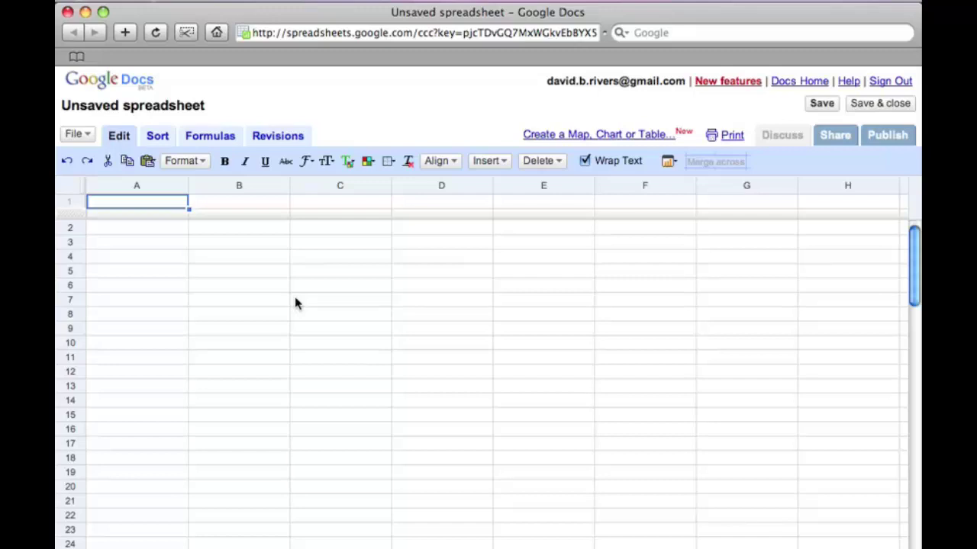
{"action": "type", "text": "Spreadsheets "}
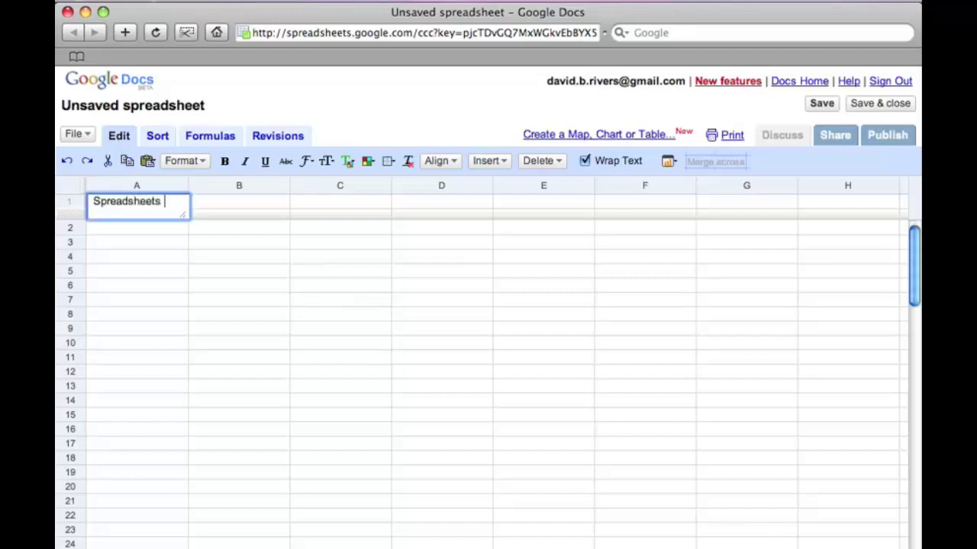
{"action": "type", "text": "101"}
{"action": "key", "text": "Return"}
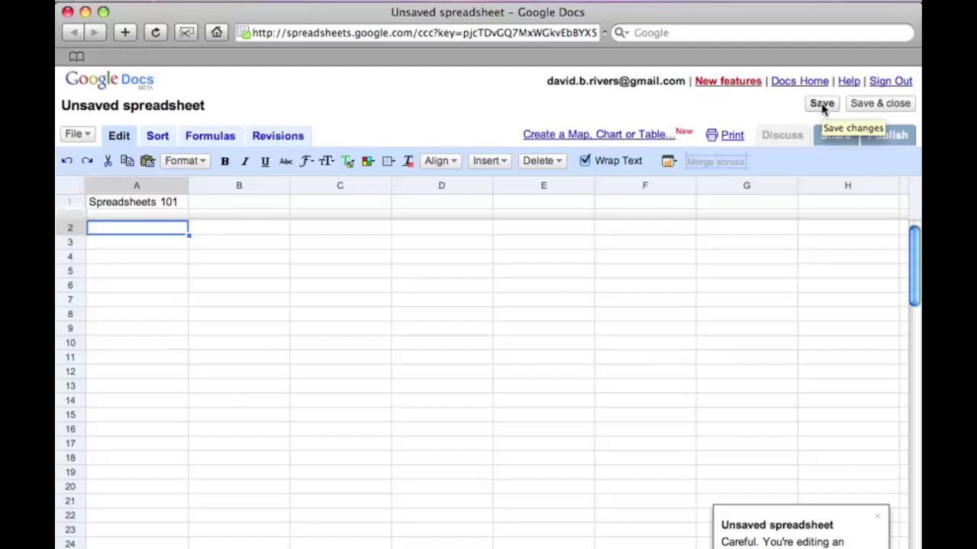
Save the spreadsheet as "Sheets 101", close it and refresh the list of items
{"action": "left_click", "coordinate": [822, 106]}
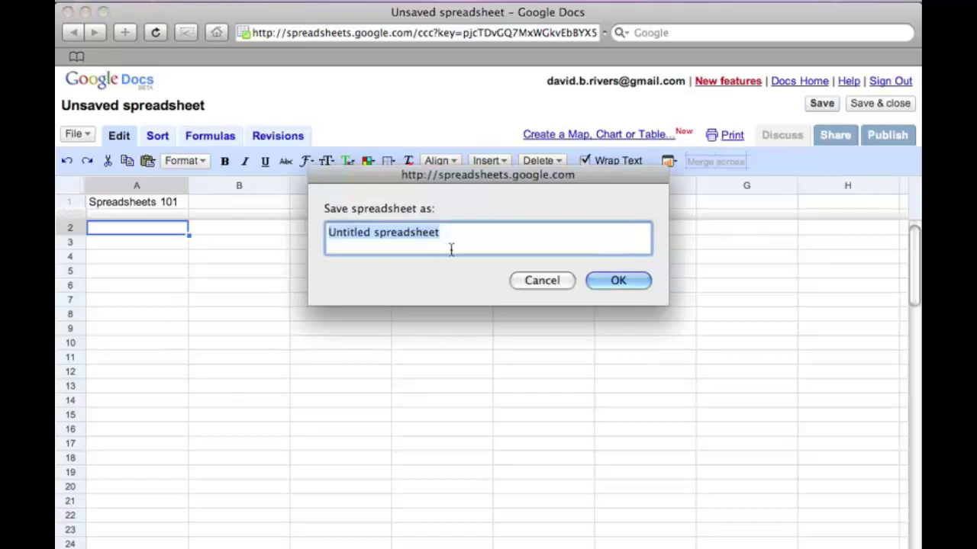
{"action": "type", "text": "Sheets"}
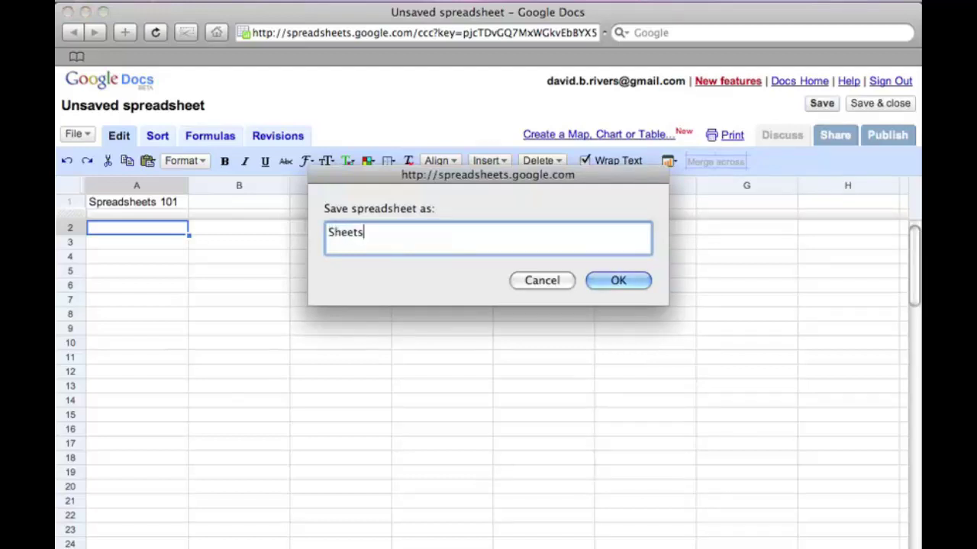
{"action": "type", "text": " 101"}
{"action": "left_click", "coordinate": [597, 282]}
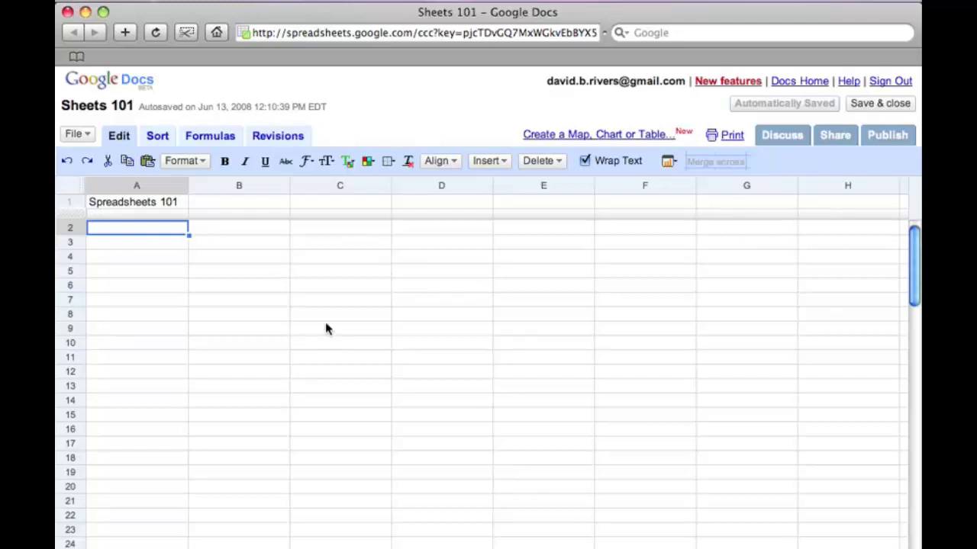
{"action": "left_click", "coordinate": [879, 104]}
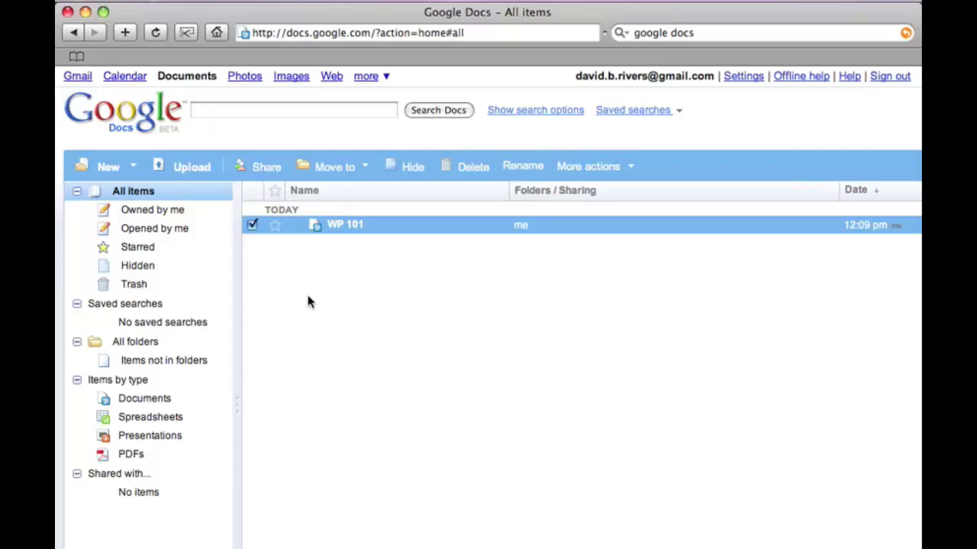
{"action": "left_click", "coordinate": [156, 33]}
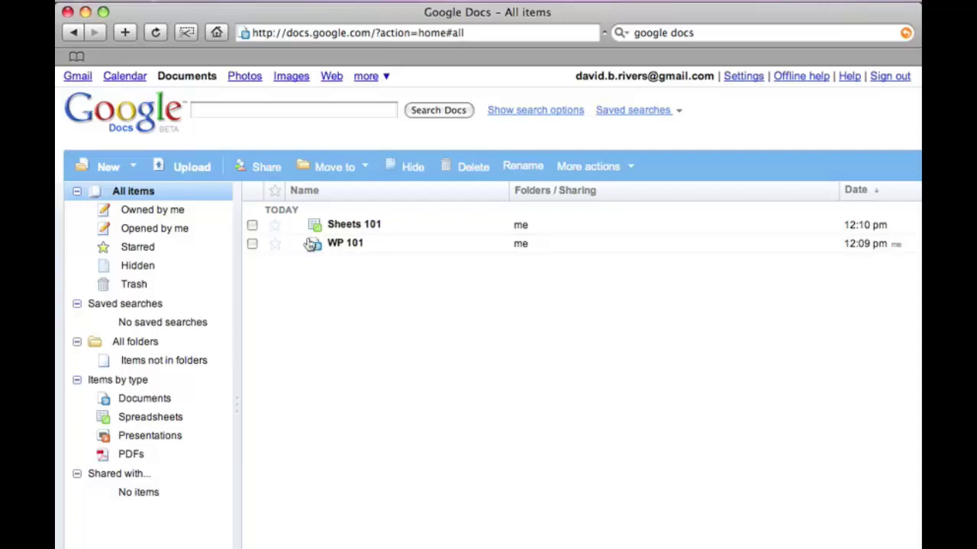
Sort the list of items by date with the oldest first, and re-sort it by name in ascending order
{"action": "left_click", "coordinate": [339, 248]}
{"action": "left_click", "coordinate": [869, 201]}
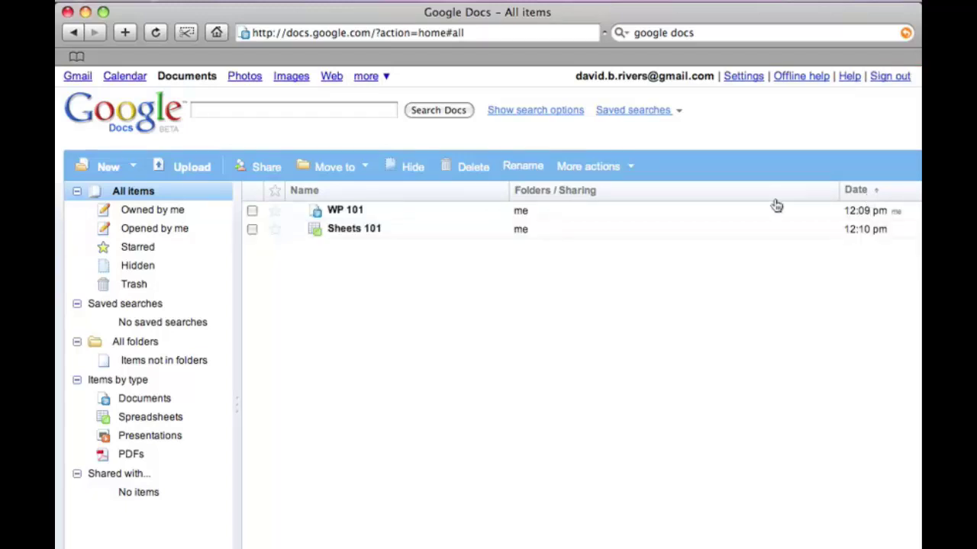
{"action": "left_click", "coordinate": [307, 192]}
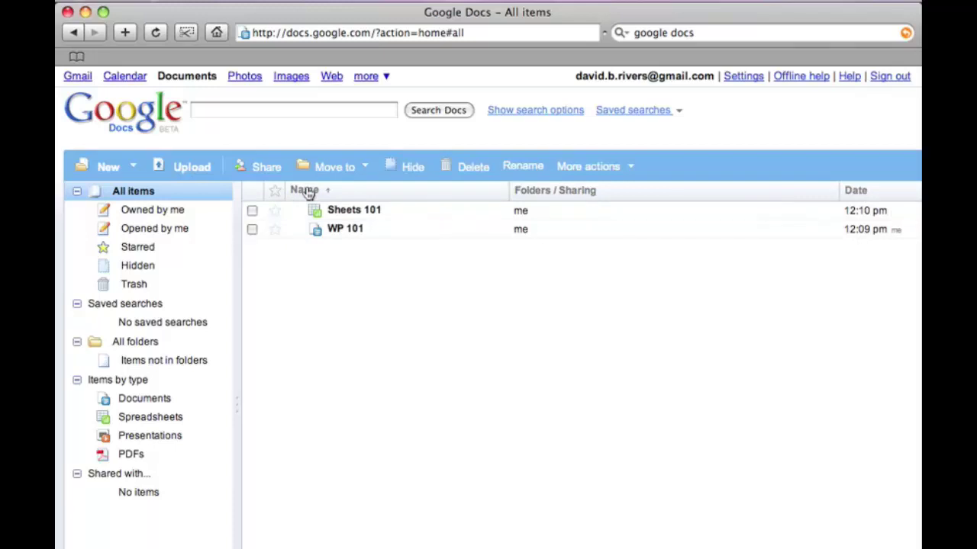
Create a new blank presentation
{"action": "left_click", "coordinate": [108, 166]}
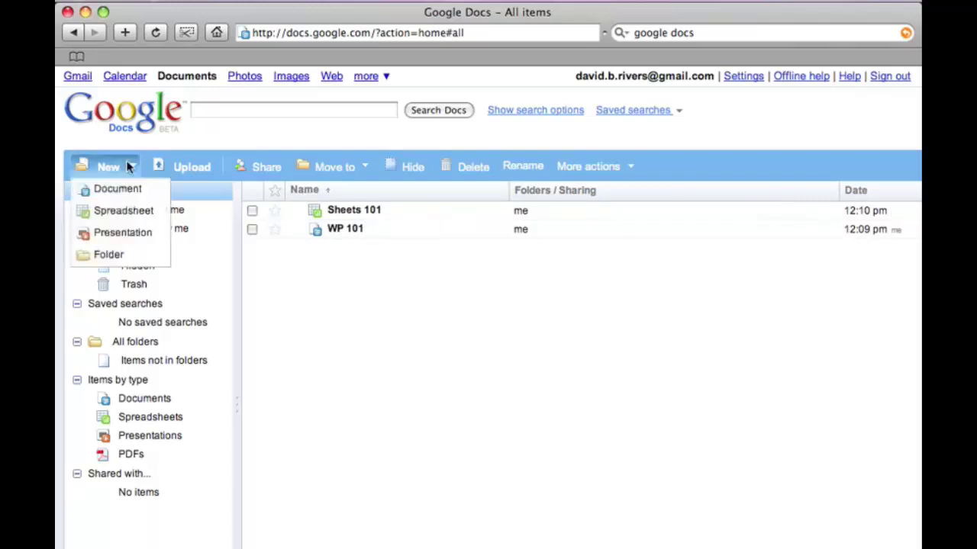
{"action": "left_click", "coordinate": [120, 232]}
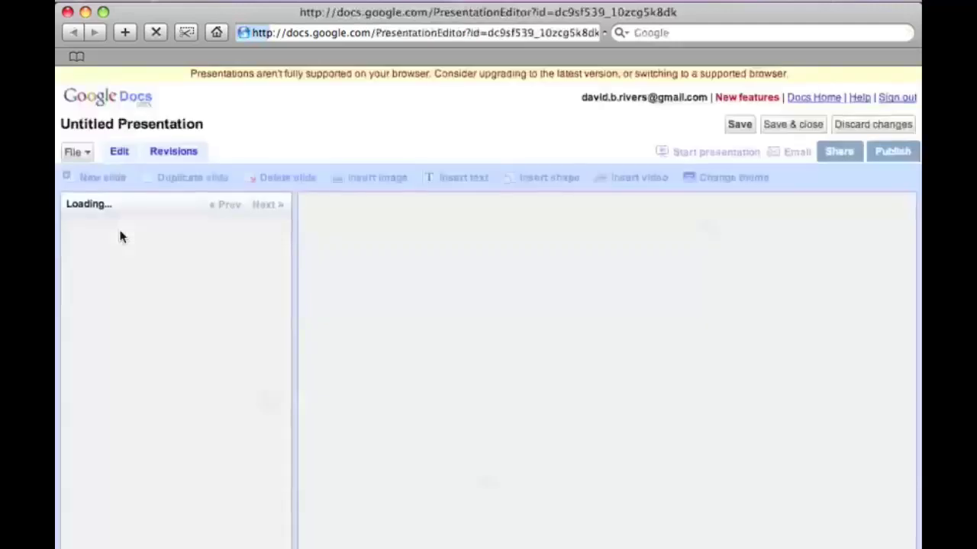
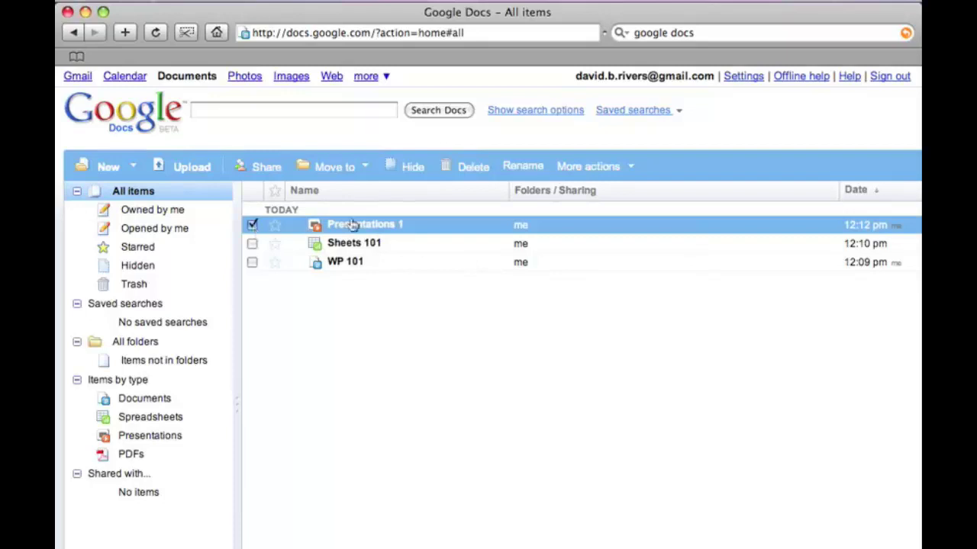
Rename the selected presentation to "Slideshow 101" and deselect it in the list of items
{"action": "left_click", "coordinate": [525, 170]}
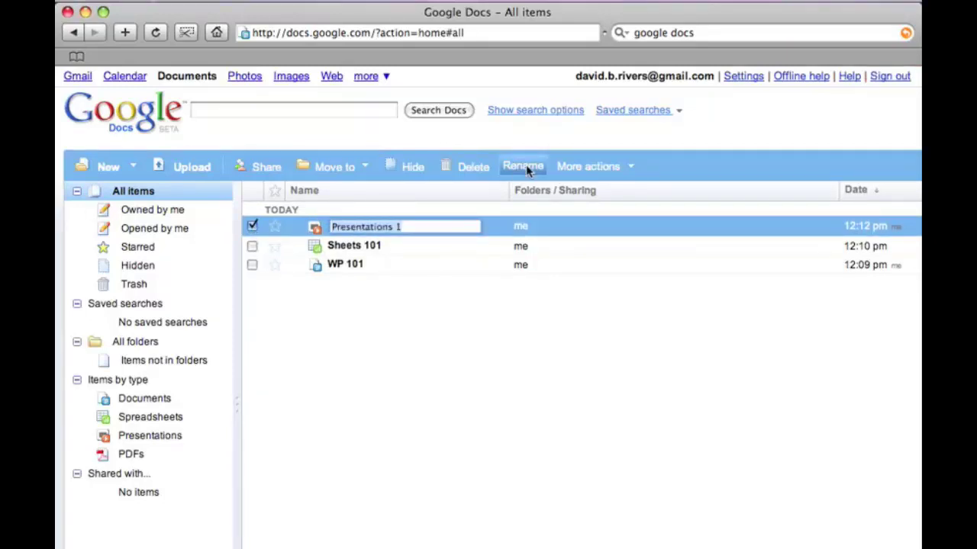
{"action": "type", "text": "S"}
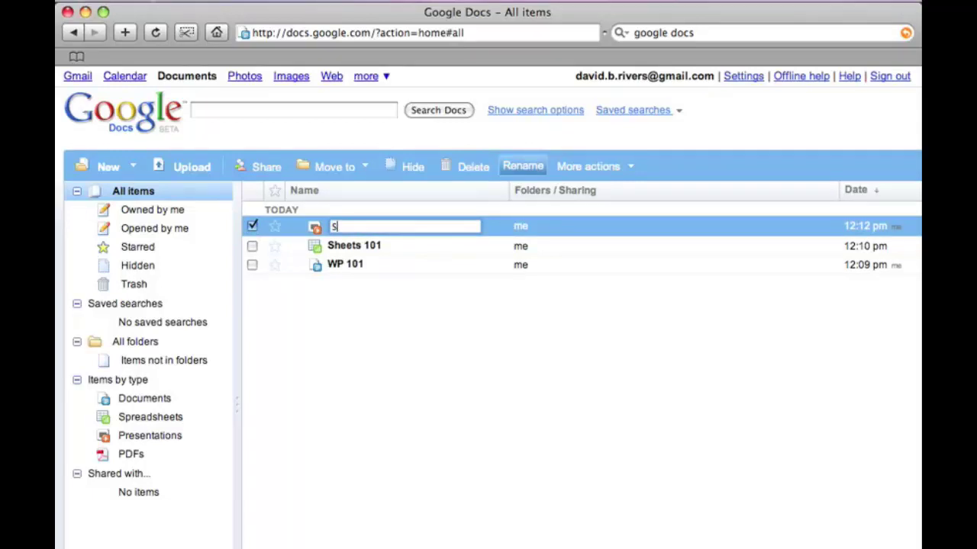
{"action": "type", "text": "lideshow 101"}
{"action": "key", "text": "Return"}
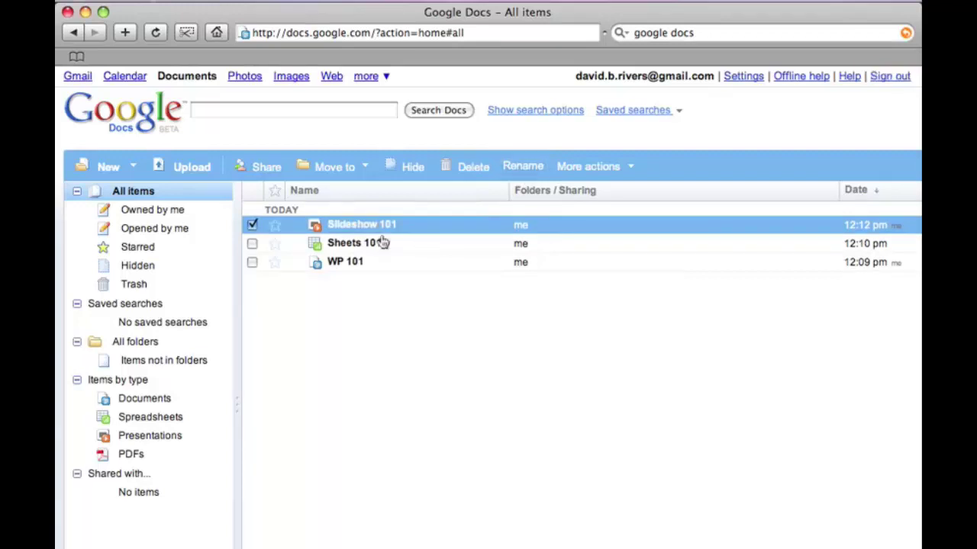
{"action": "left_click", "coordinate": [251, 224]}
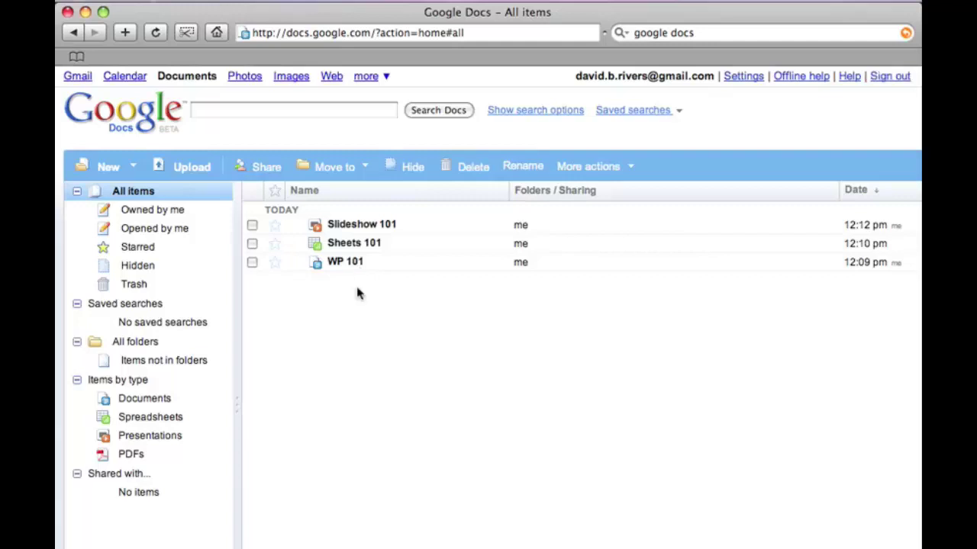
Browse the items by type, showing the documents, the spreadsheets and the presentations in turn
{"action": "left_click", "coordinate": [136, 403]}
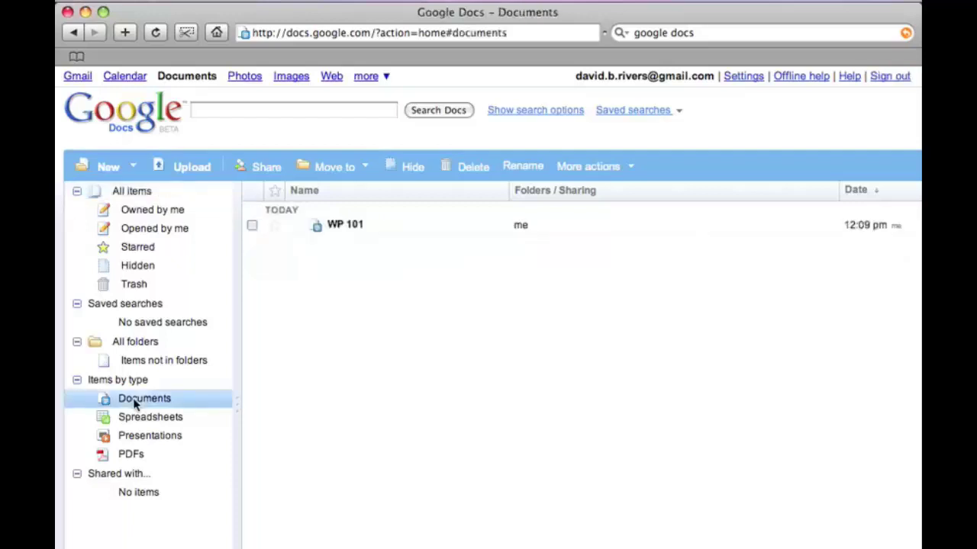
{"action": "left_click", "coordinate": [138, 425]}
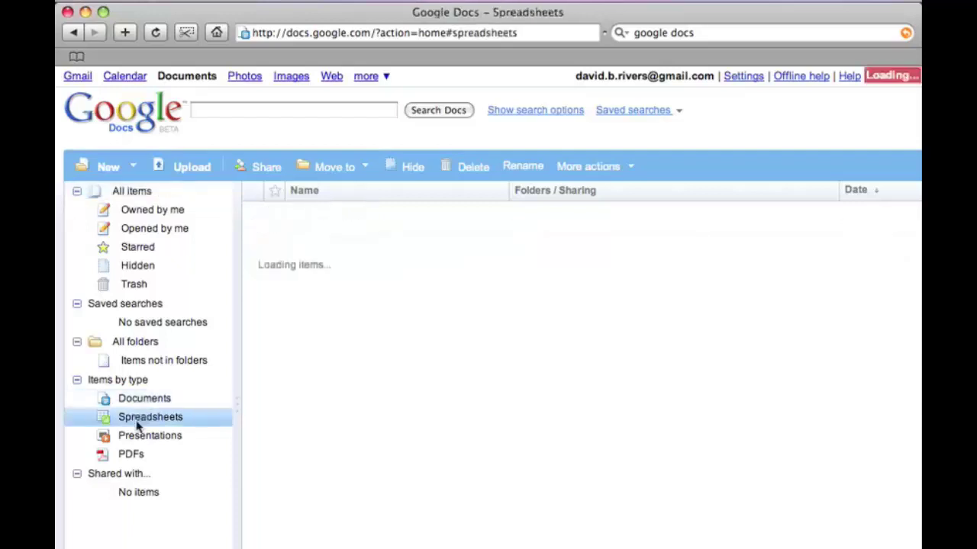
{"action": "left_click", "coordinate": [134, 443]}
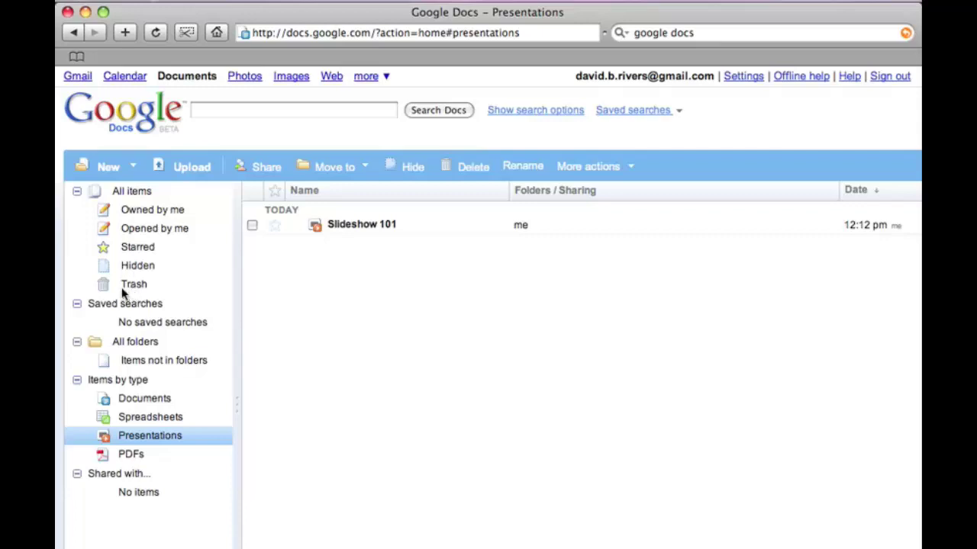
Collapse the Items by type, Saved searches and All folders sections, and slightly narrow the navigation pane
{"action": "left_click", "coordinate": [77, 382]}
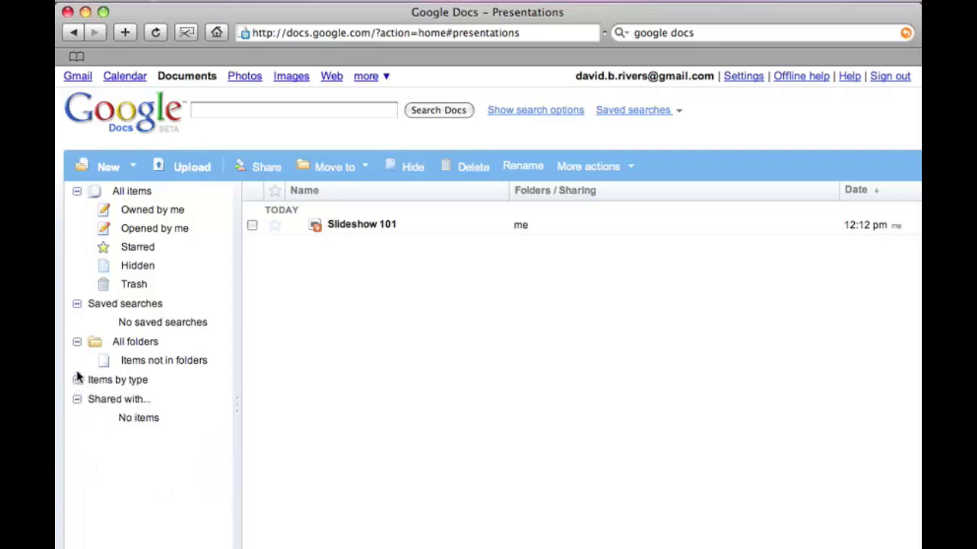
{"action": "left_click", "coordinate": [77, 304]}
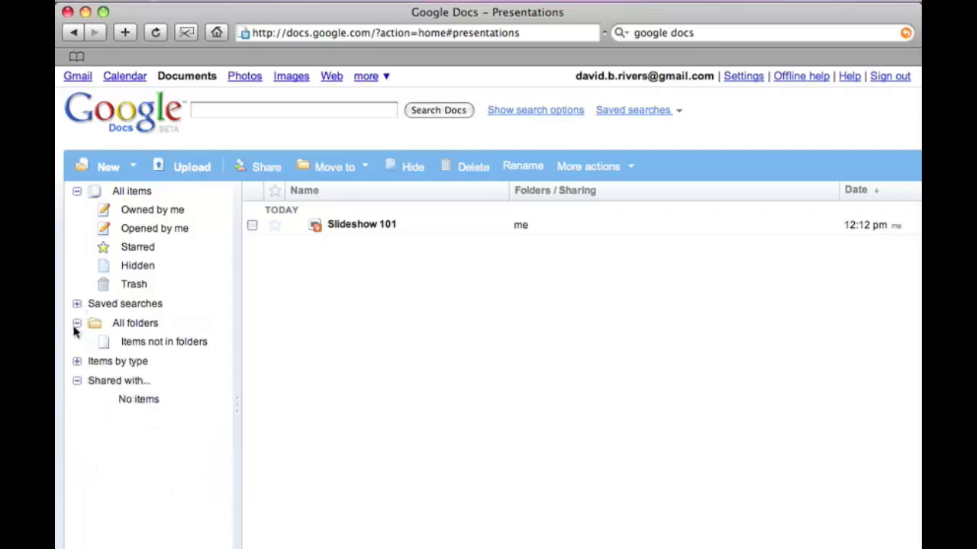
{"action": "left_click", "coordinate": [77, 323]}
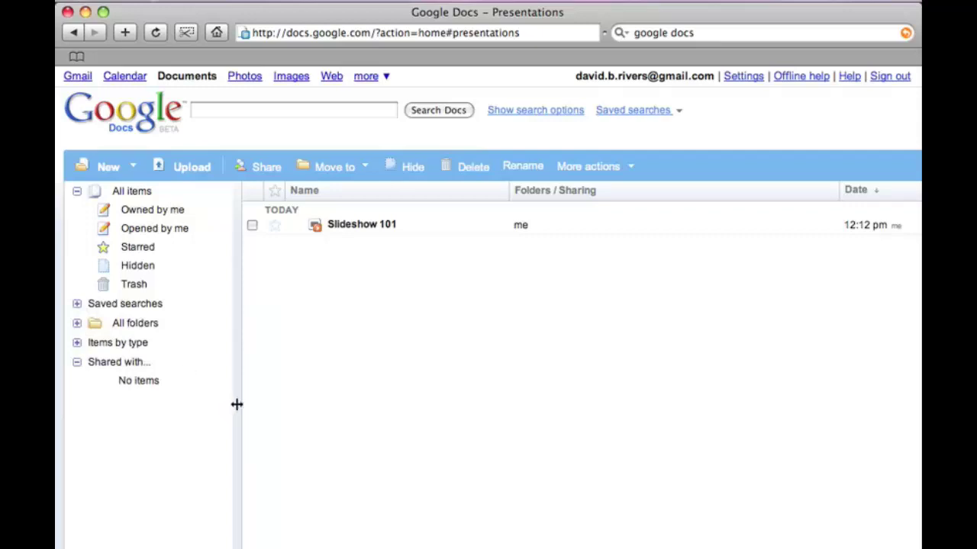
{"action": "mouse_move", "coordinate": [234, 403]}
{"action": "left_mouse_down"}
{"action": "mouse_move", "coordinate": [299, 403]}
{"action": "mouse_move", "coordinate": [227, 400]}
{"action": "left_mouse_up"}
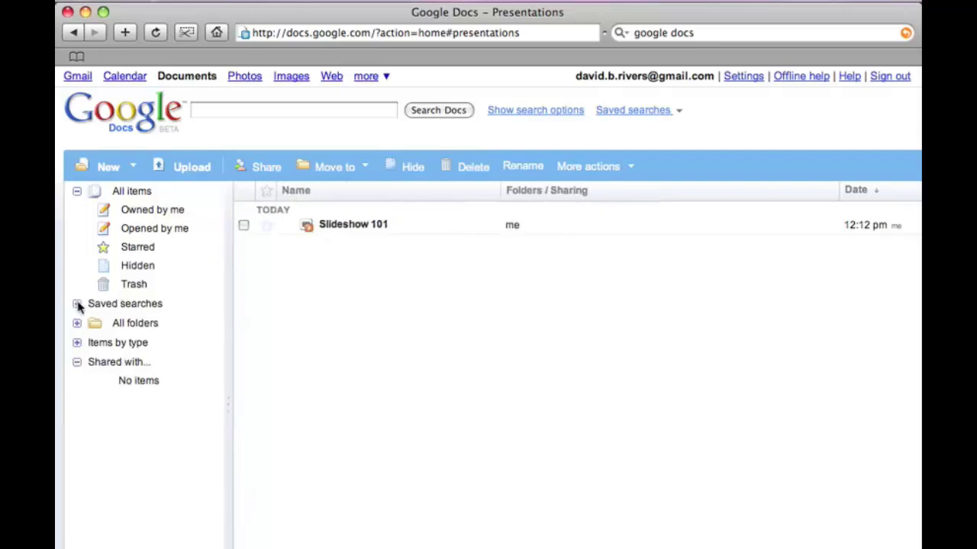
Expand the Saved searches, All folders and Items by type sections again in the navigation pane
{"action": "left_click", "coordinate": [77, 304]}
{"action": "left_click", "coordinate": [77, 344]}
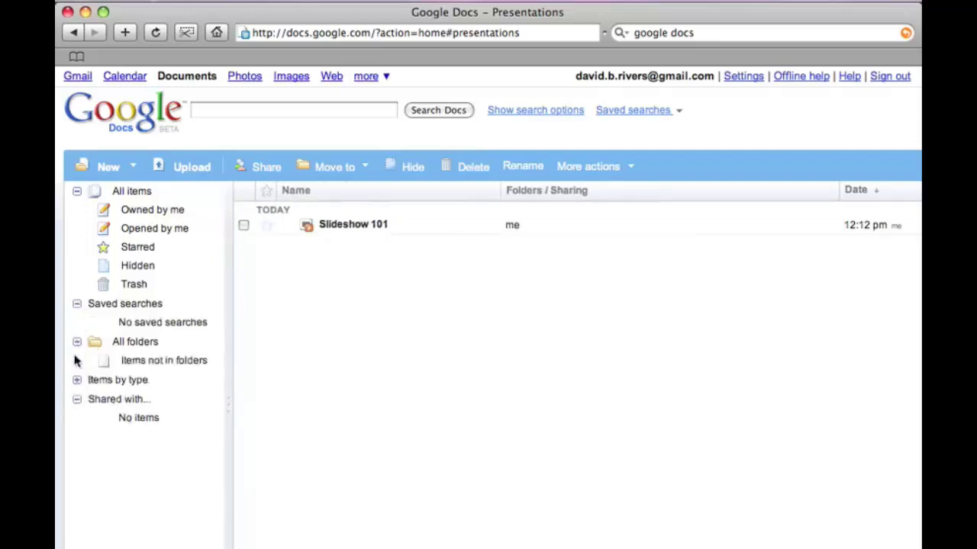
{"action": "left_click", "coordinate": [77, 380]}
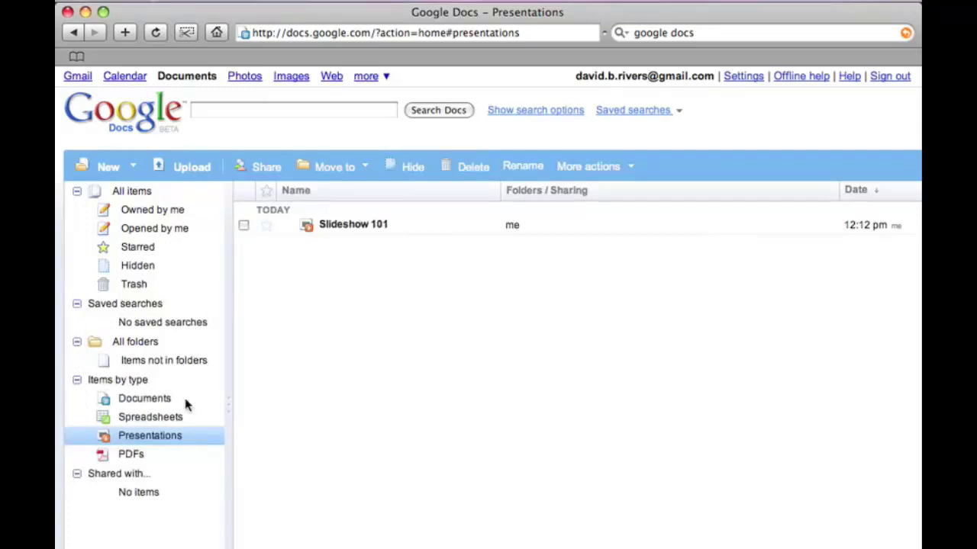
View the items owned by me and opened by me, and return to the list of all items
{"action": "left_click", "coordinate": [140, 215]}
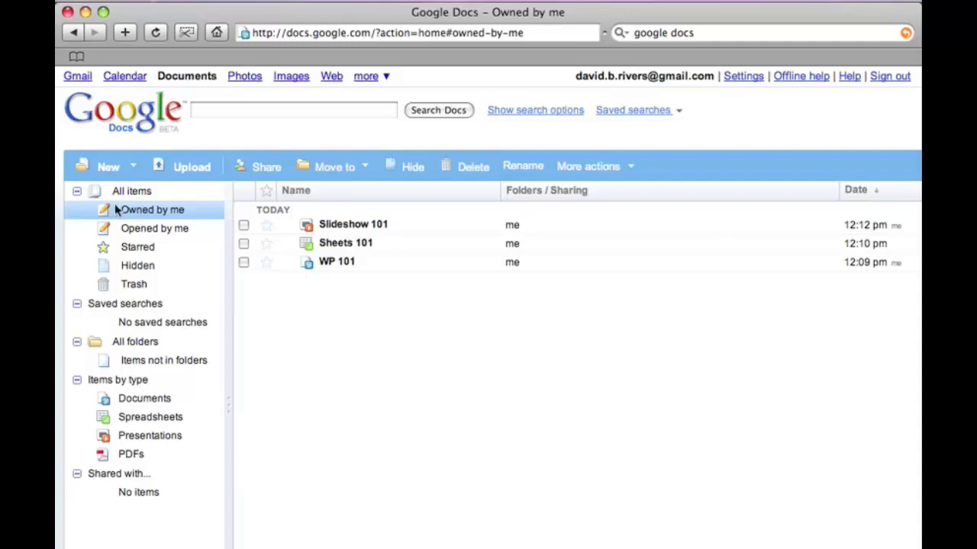
{"action": "left_click", "coordinate": [152, 235]}
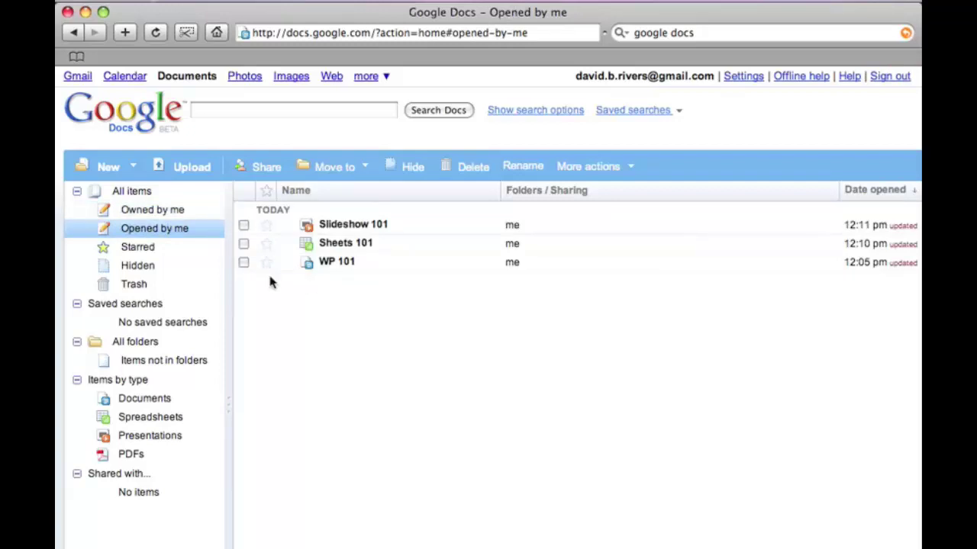
{"action": "left_click", "coordinate": [128, 196]}
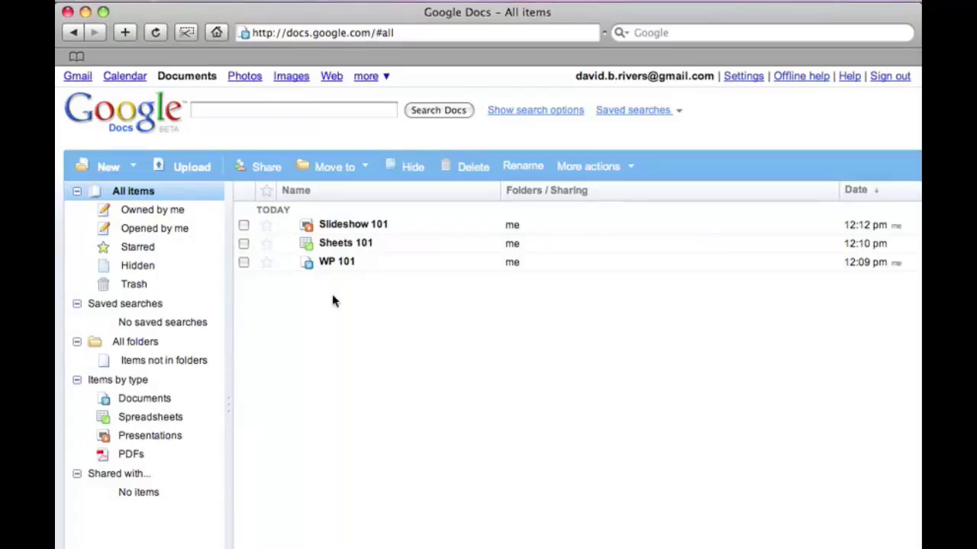
Upload the Word document Agenda.doc from the Exercise Files folder, keeping its file name
{"action": "left_click", "coordinate": [191, 168]}
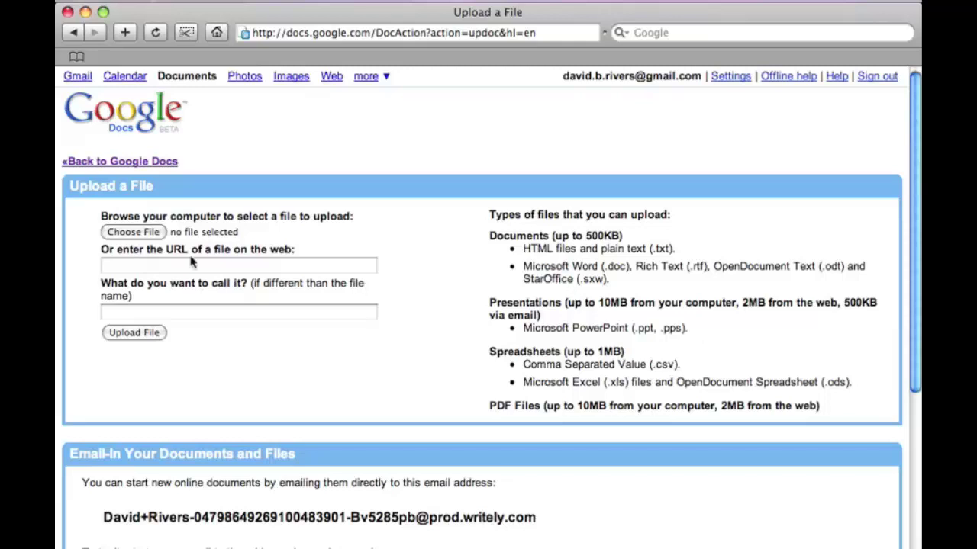
{"action": "left_click", "coordinate": [149, 235]}
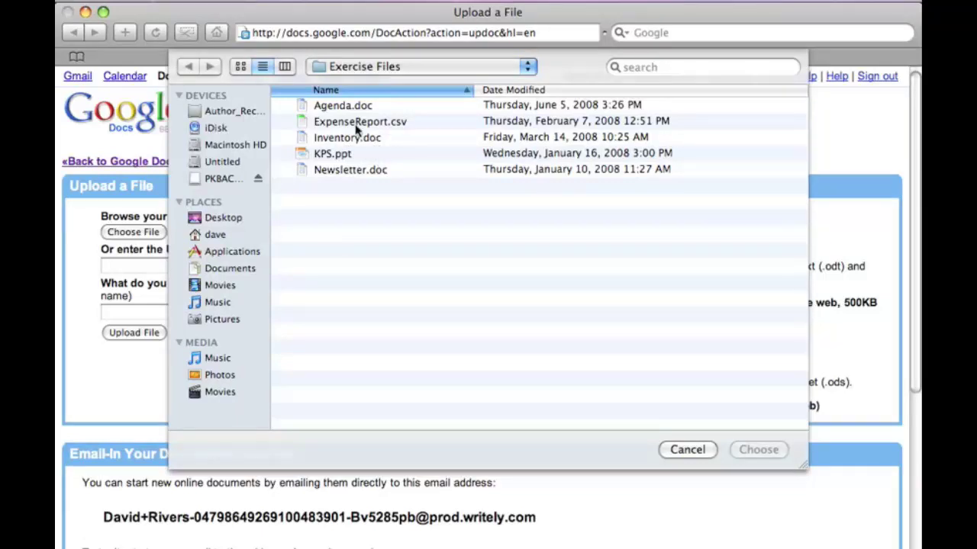
{"action": "left_click", "coordinate": [343, 107]}
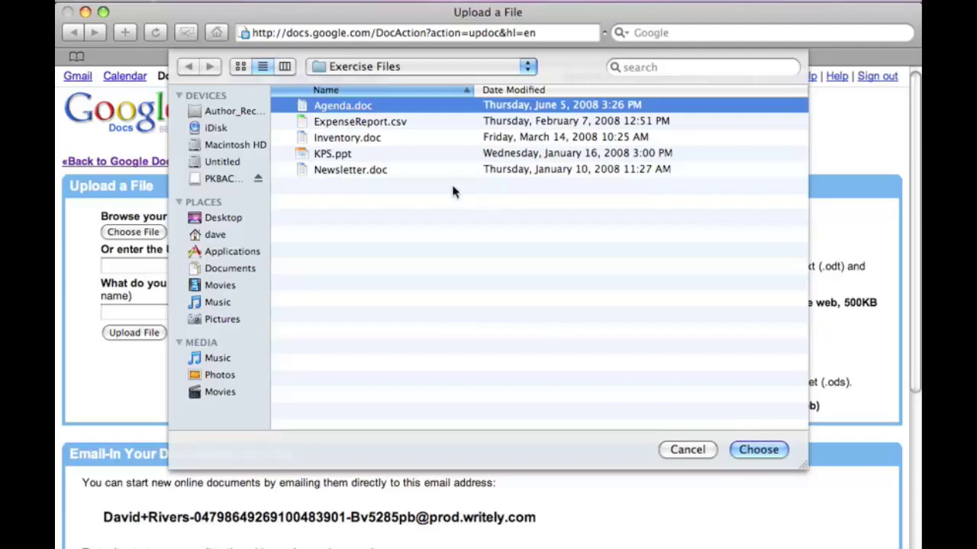
{"action": "left_click", "coordinate": [365, 139]}
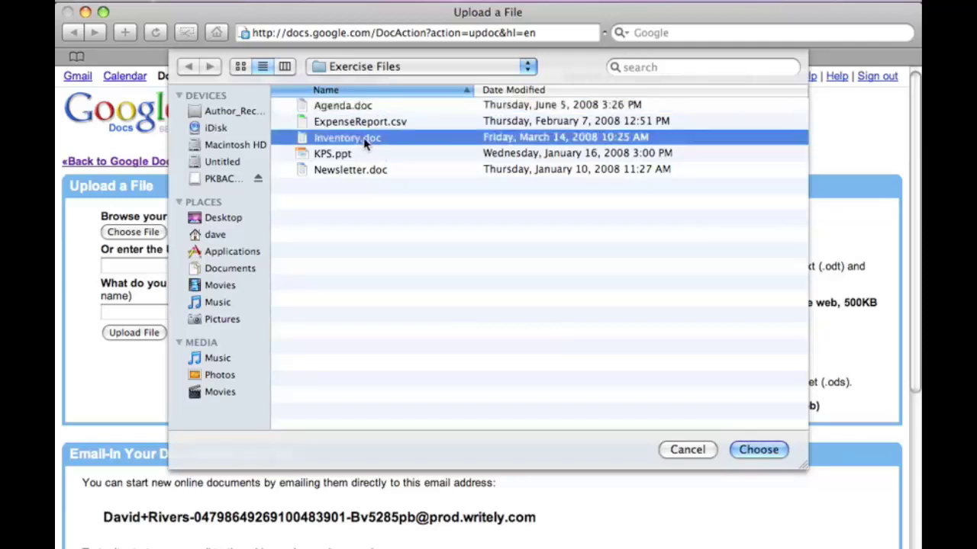
{"action": "left_click", "coordinate": [363, 168]}
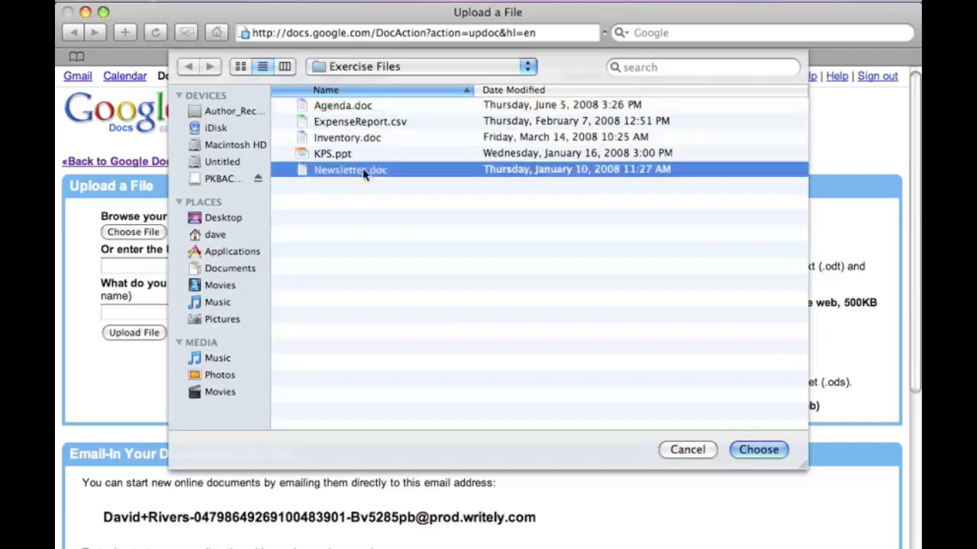
{"action": "left_click", "coordinate": [358, 109]}
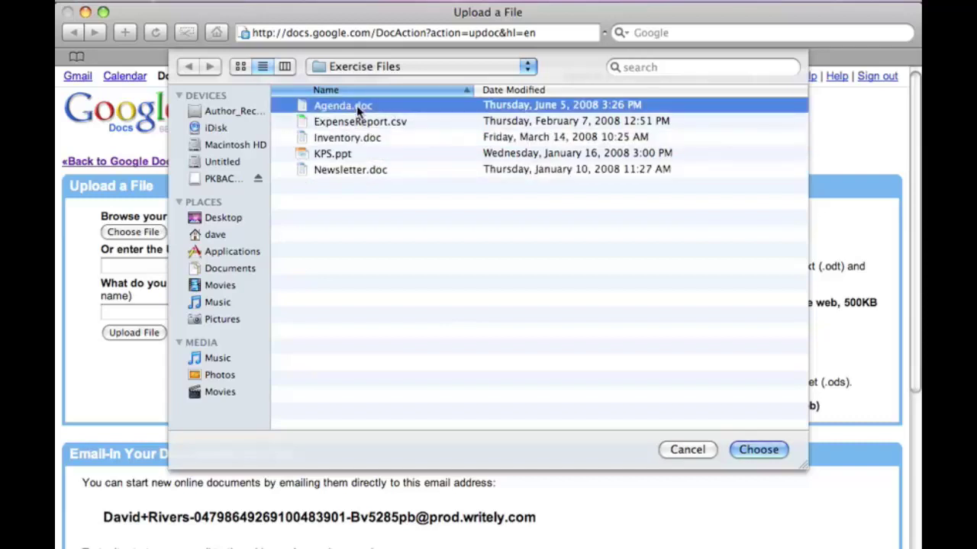
{"action": "left_click", "coordinate": [756, 450]}
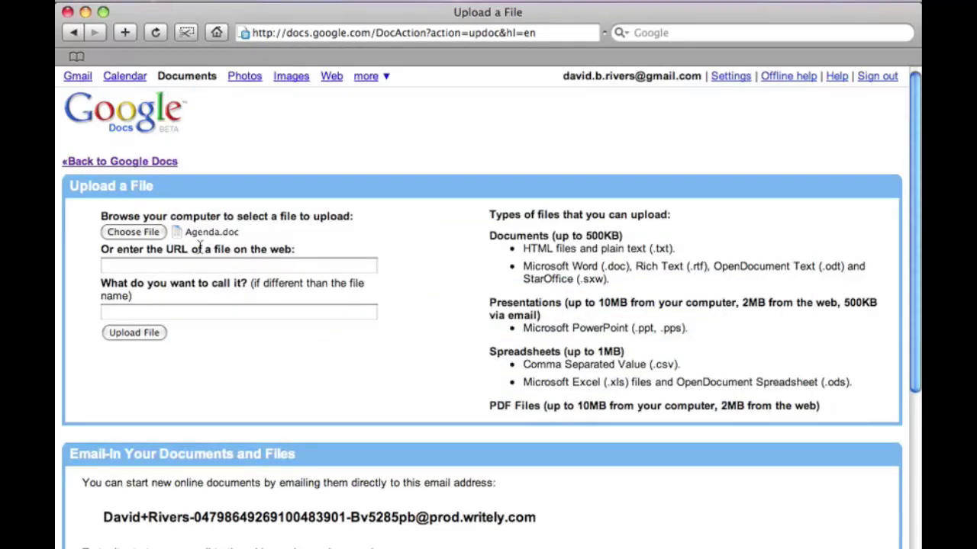
{"action": "left_click", "coordinate": [134, 333]}
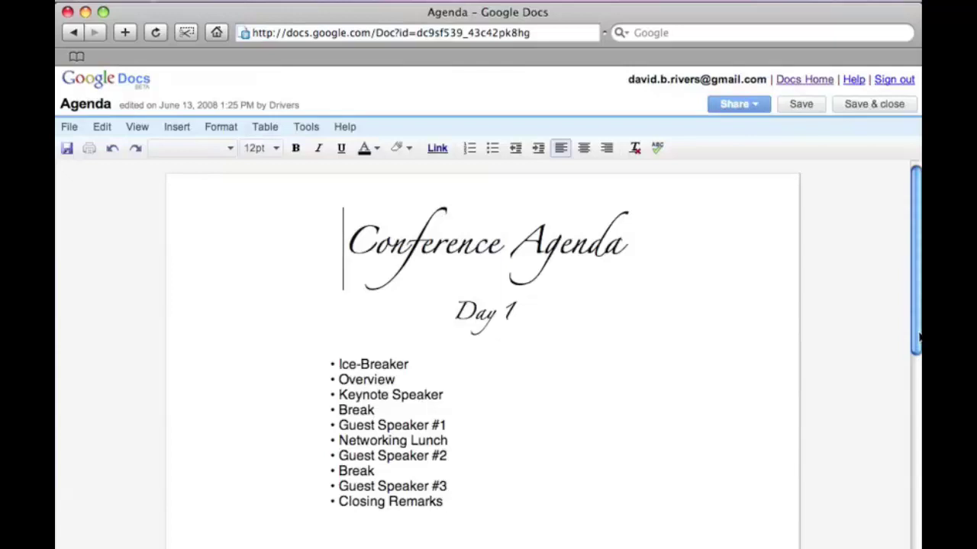
Return from the Agenda document to the file list, check the Documents category and show all items again
{"action": "mouse_move", "coordinate": [919, 339]}
{"action": "left_mouse_down"}
{"action": "mouse_move", "coordinate": [918, 357]}
{"action": "mouse_move", "coordinate": [918, 331]}
{"action": "left_mouse_up"}
{"action": "left_click", "coordinate": [811, 81]}
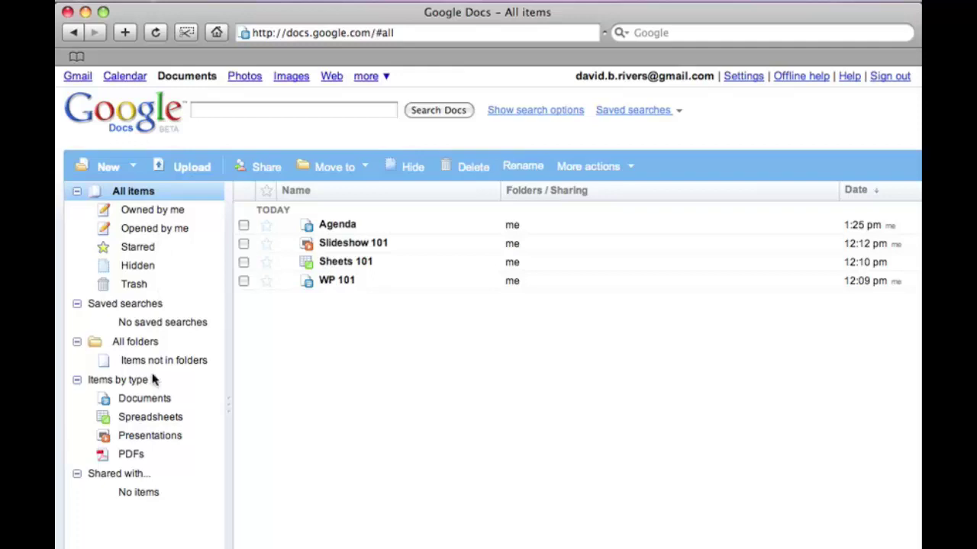
{"action": "left_click", "coordinate": [149, 403]}
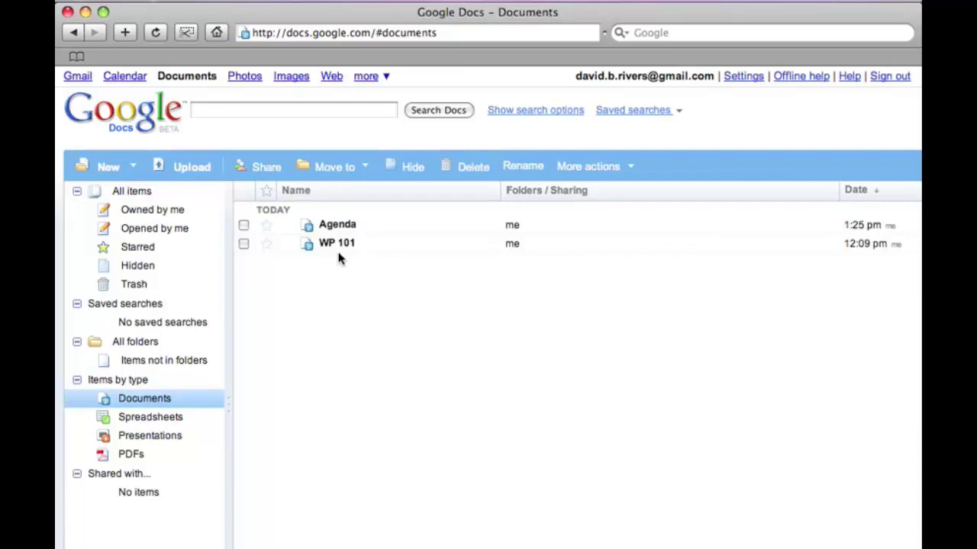
{"action": "left_click", "coordinate": [137, 194]}
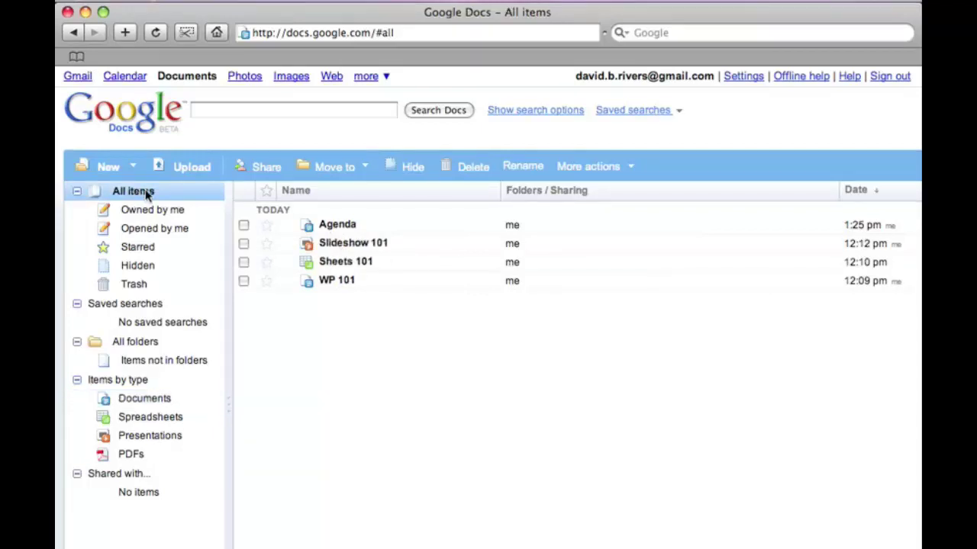
Upload ExpenseReport.csv from the Exercise Files folder as a spreadsheet and return to the file list
{"action": "left_click", "coordinate": [187, 170]}
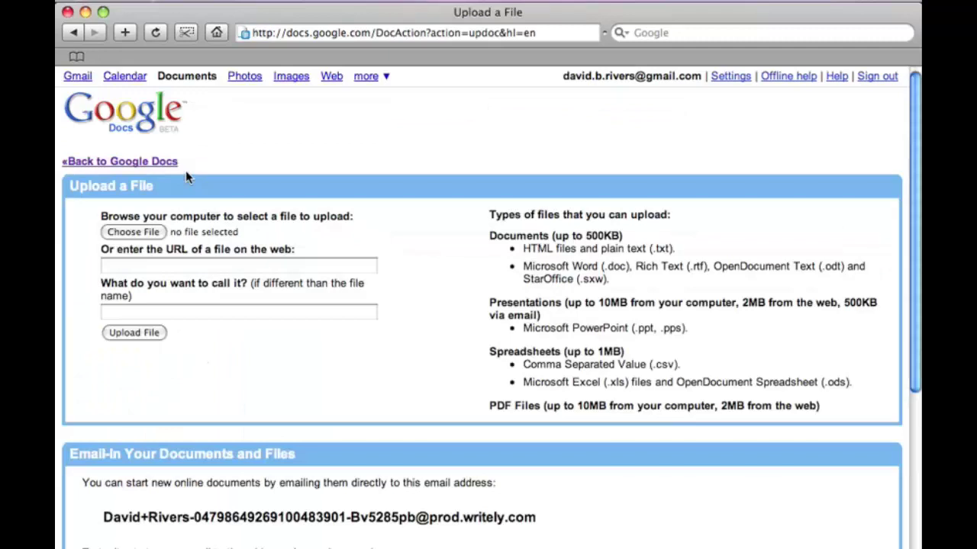
{"action": "left_click", "coordinate": [133, 232]}
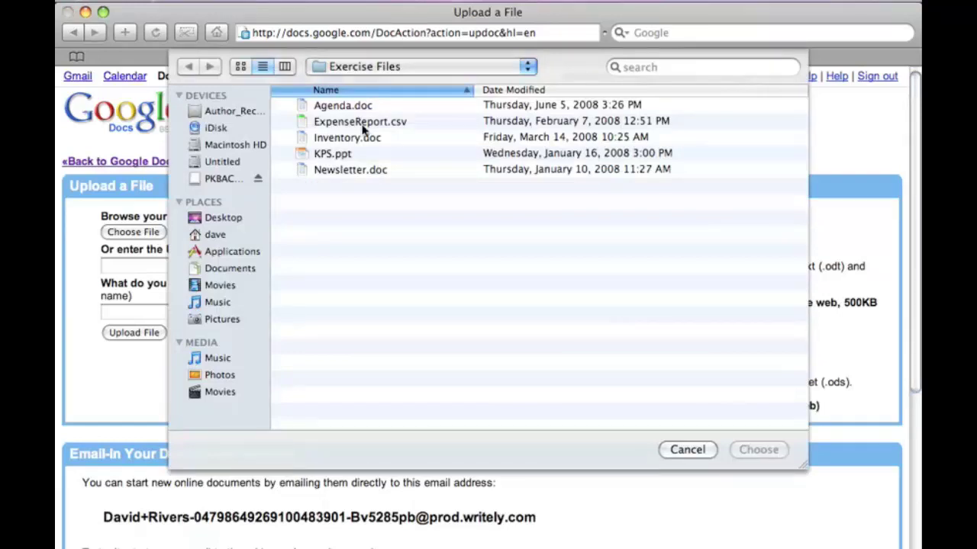
{"action": "left_click", "coordinate": [387, 126]}
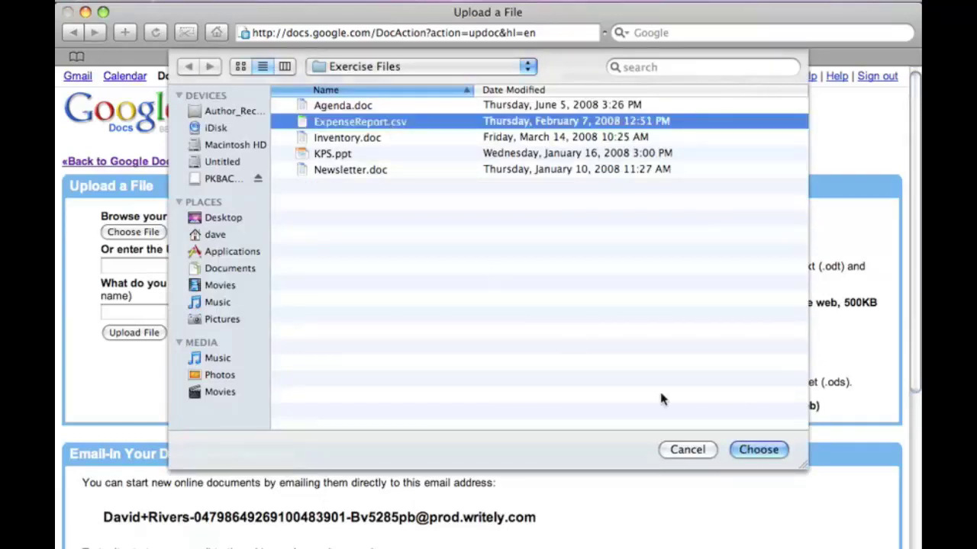
{"action": "left_click", "coordinate": [758, 450]}
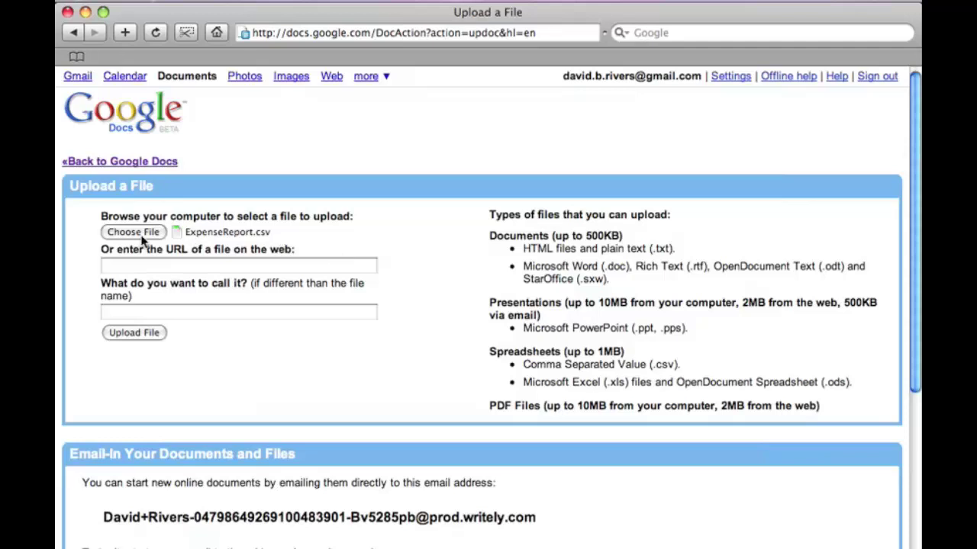
{"action": "left_click", "coordinate": [145, 335]}
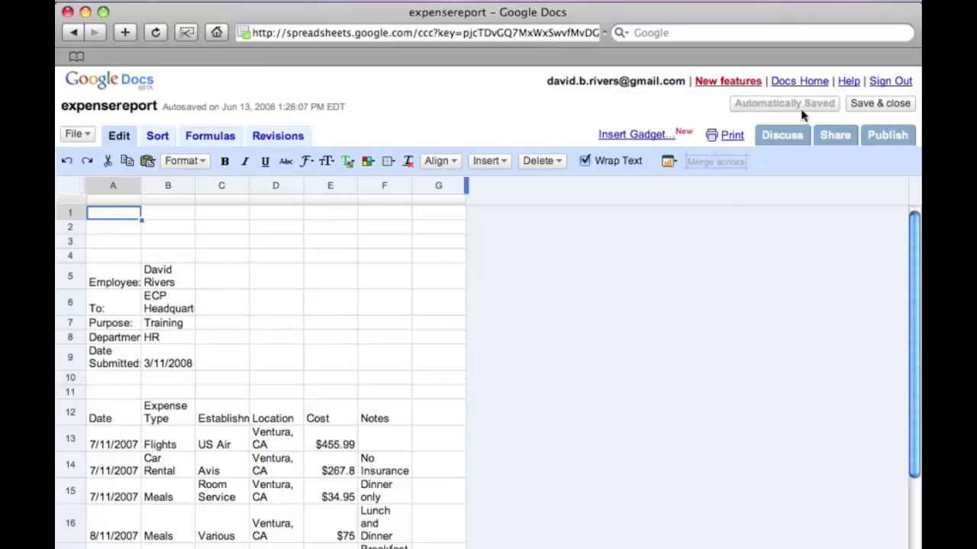
{"action": "left_click", "coordinate": [800, 82]}
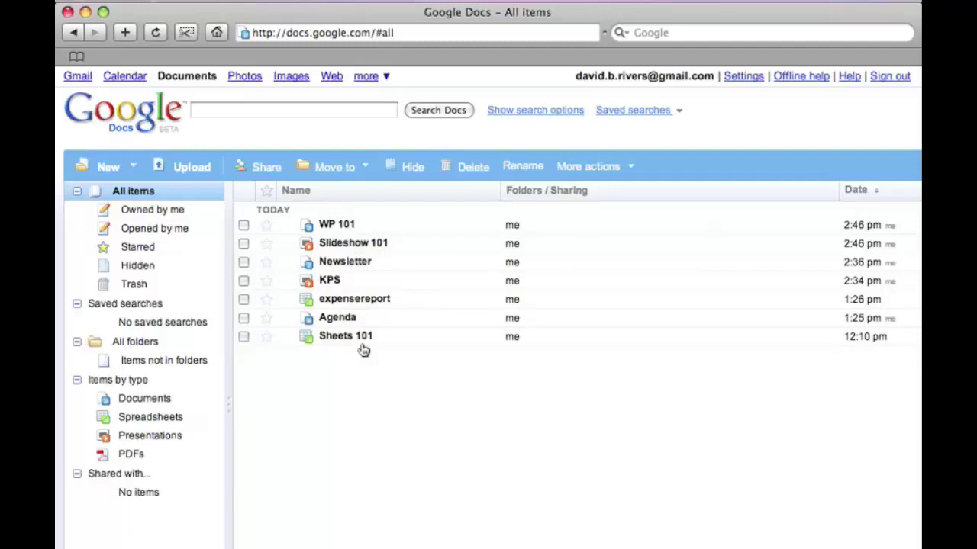
Browse the Owned by me, Opened by me and Starred categories of the file list
{"action": "left_click", "coordinate": [137, 217]}
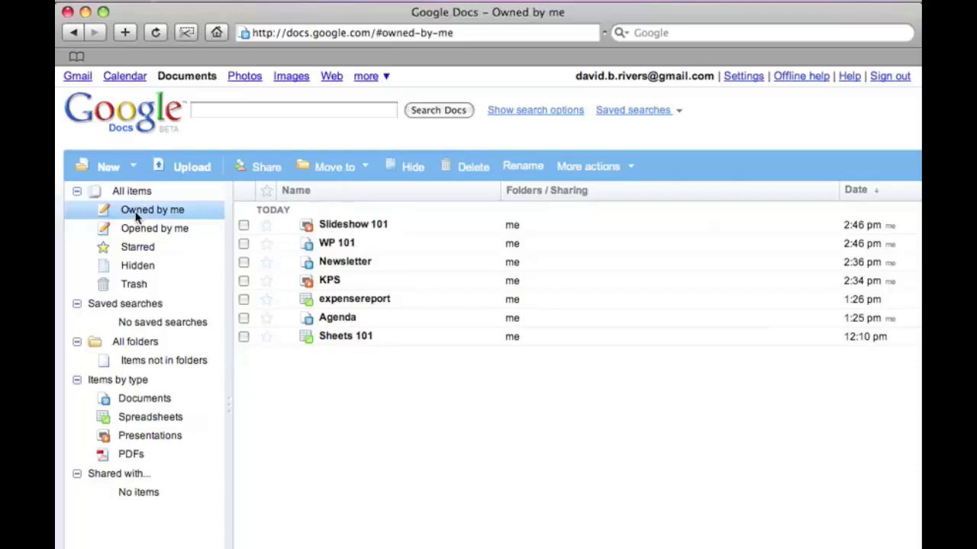
{"action": "left_click", "coordinate": [137, 231]}
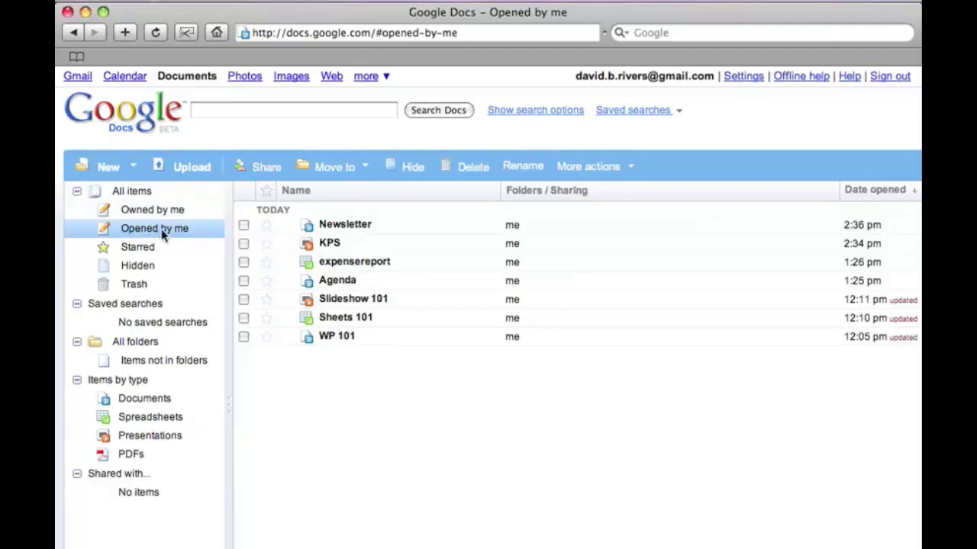
{"action": "left_click", "coordinate": [132, 252]}
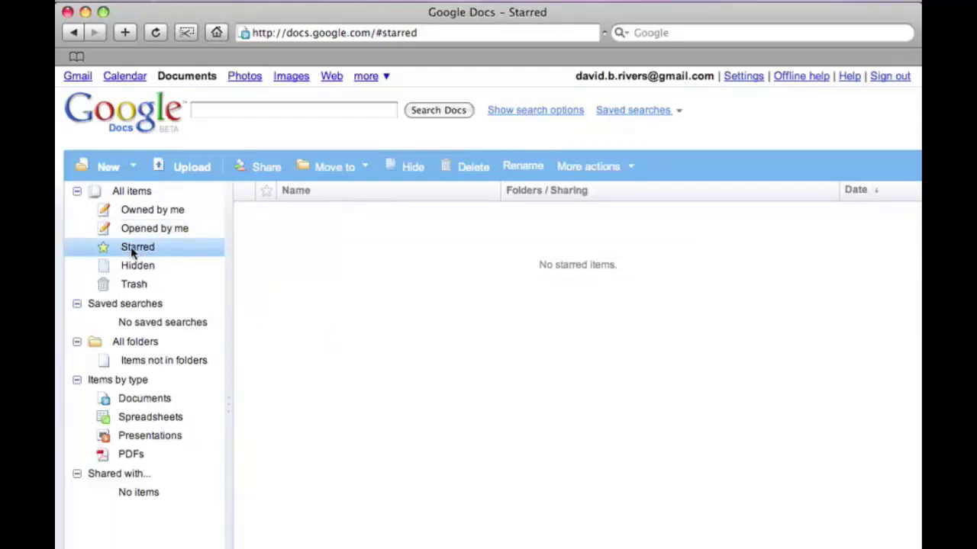
Star Sheets 101, WP 101 and Slideshow 101 in the list of all items
{"action": "left_click", "coordinate": [130, 195]}
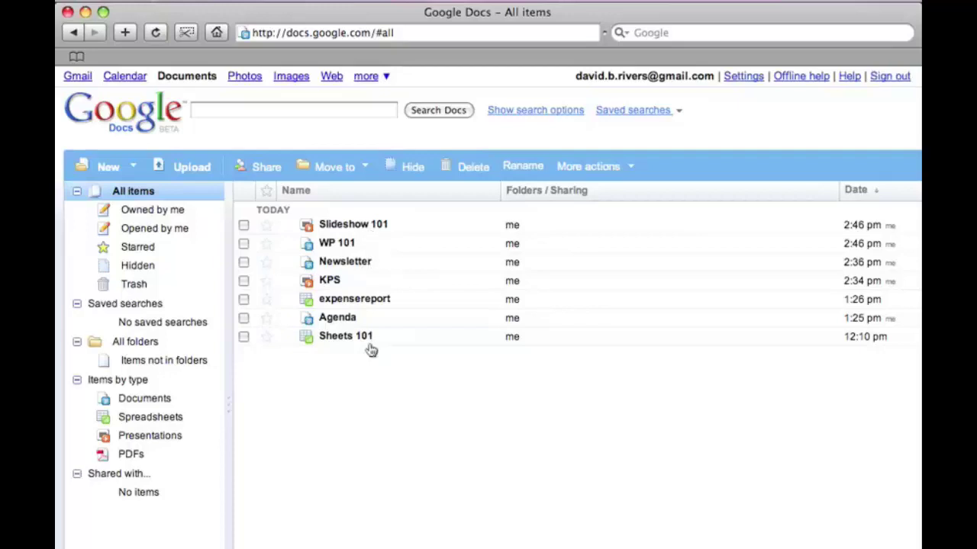
{"action": "left_click", "coordinate": [267, 339]}
{"action": "left_click", "coordinate": [266, 246]}
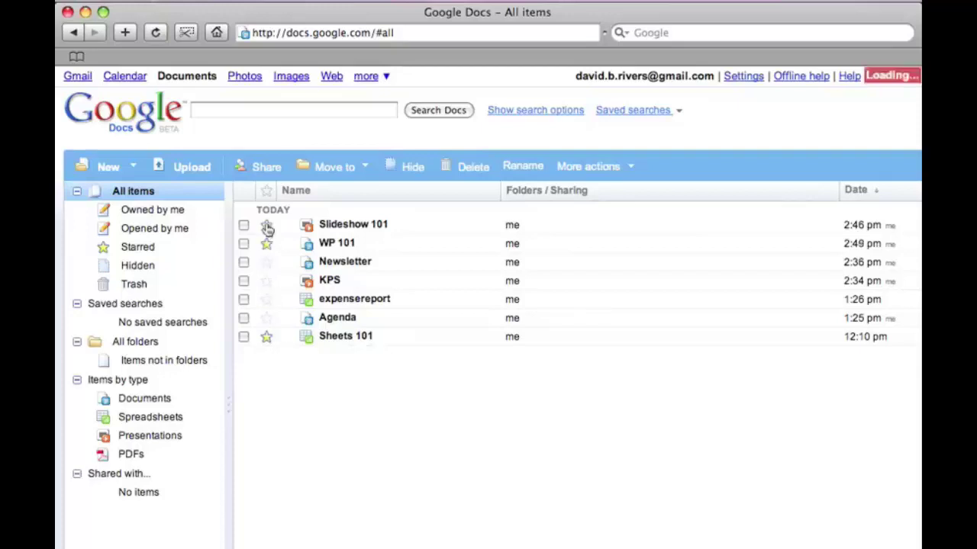
{"action": "left_click", "coordinate": [267, 226]}
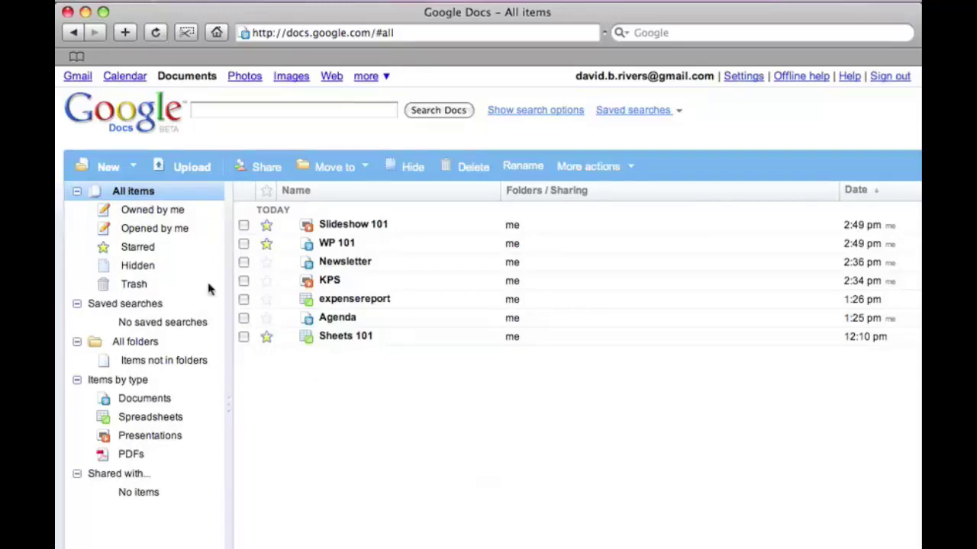
Remove the stars from Slideshow 101, WP 101 and Sheets 101 in the Starred category and show all items again
{"action": "left_click", "coordinate": [150, 254]}
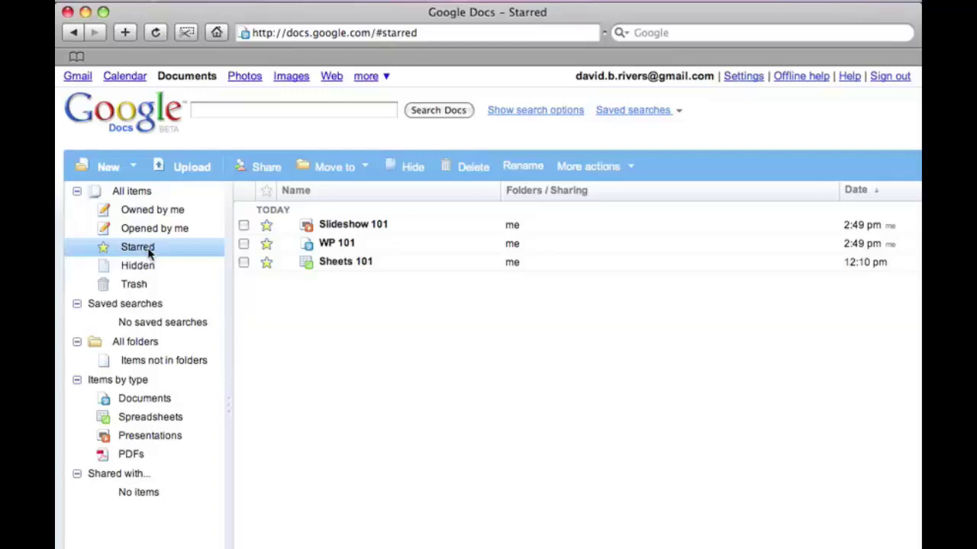
{"action": "left_click", "coordinate": [267, 244]}
{"action": "left_click", "coordinate": [266, 225]}
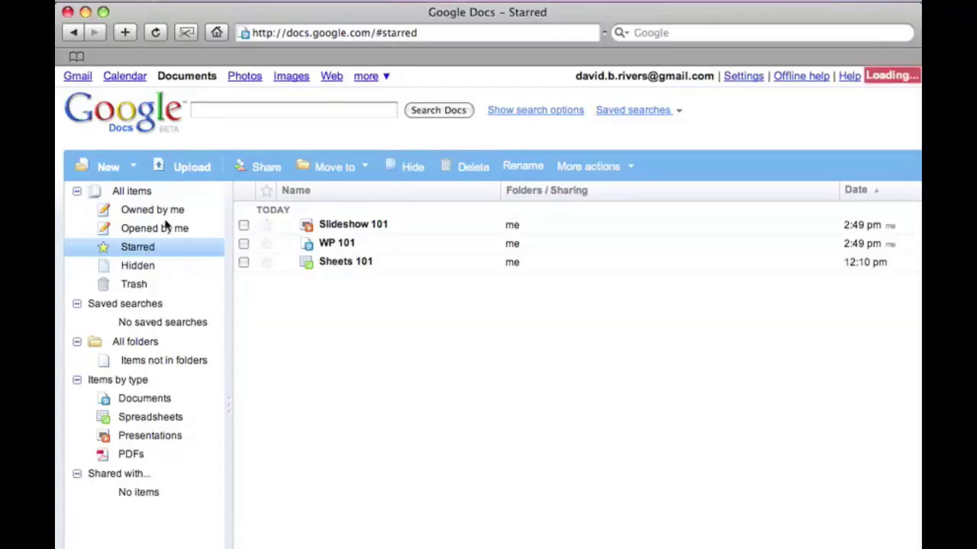
{"action": "left_click", "coordinate": [132, 192]}
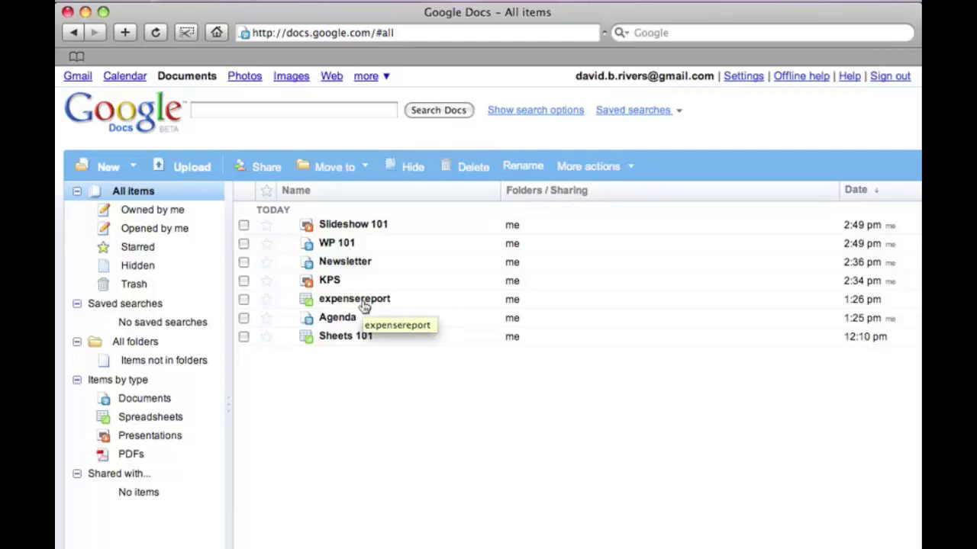
Hide the expensereport spreadsheet, check it in the Hidden category and return to all items
{"action": "left_click", "coordinate": [244, 300]}
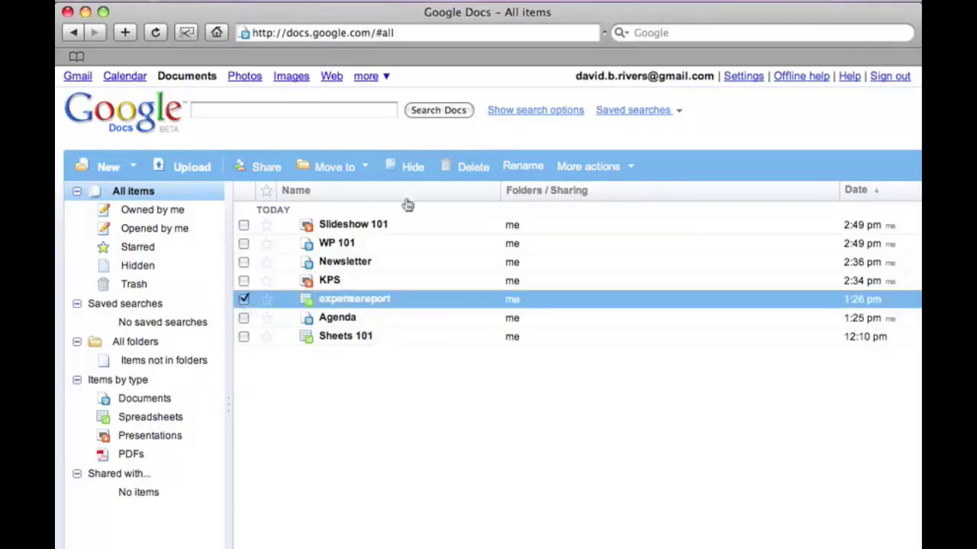
{"action": "left_click", "coordinate": [408, 175]}
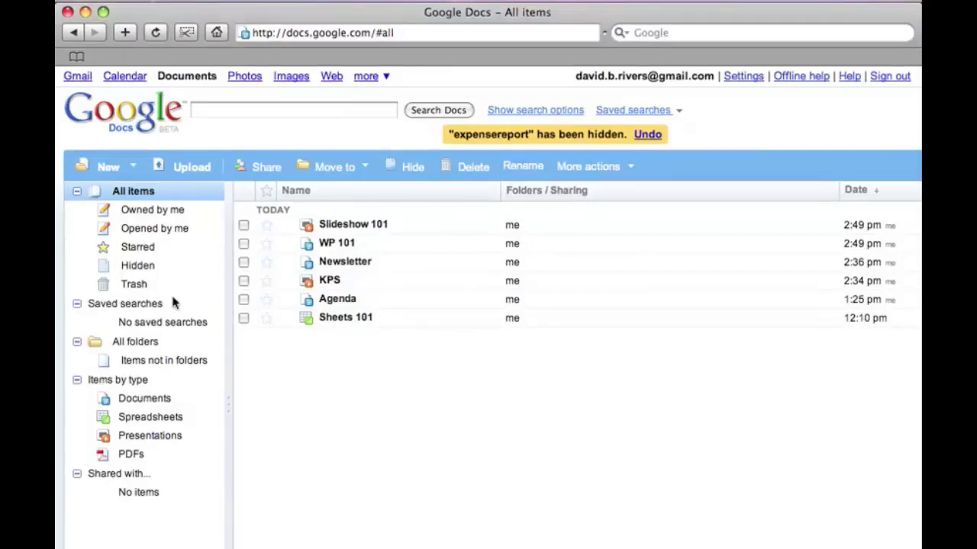
{"action": "left_click", "coordinate": [137, 266]}
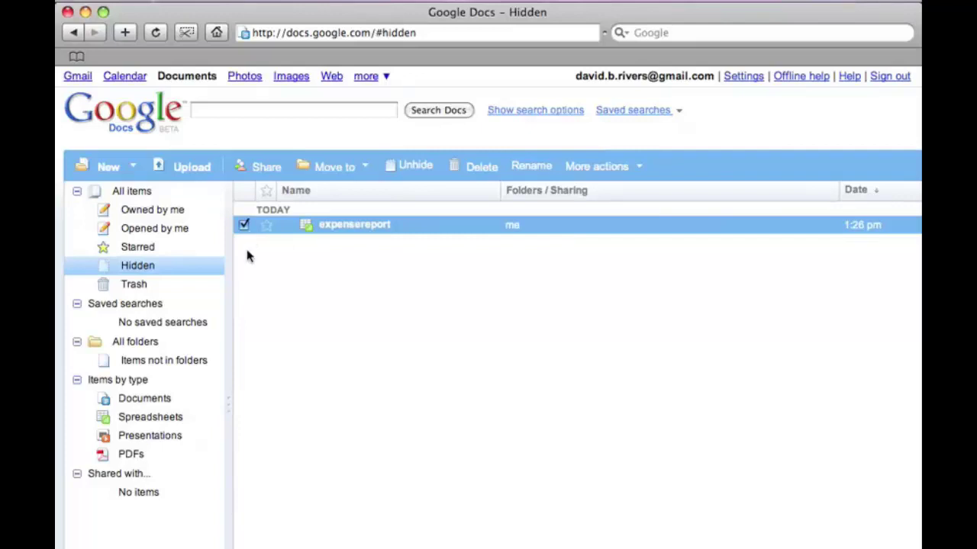
{"action": "left_click", "coordinate": [137, 195]}
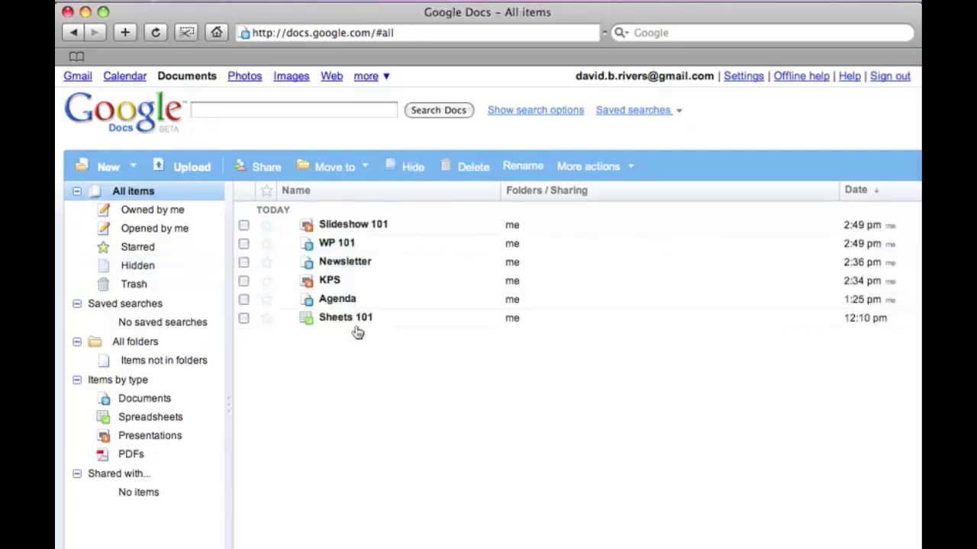
Select only Sheets 101 in the list of all items and delete it
{"action": "left_click", "coordinate": [243, 318]}
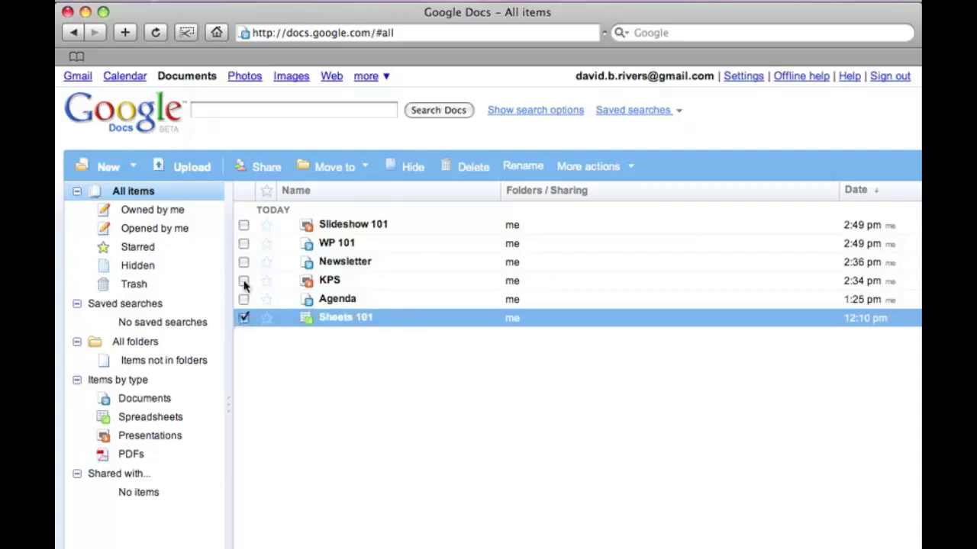
{"action": "left_click", "coordinate": [243, 281]}
{"action": "left_click", "coordinate": [243, 262]}
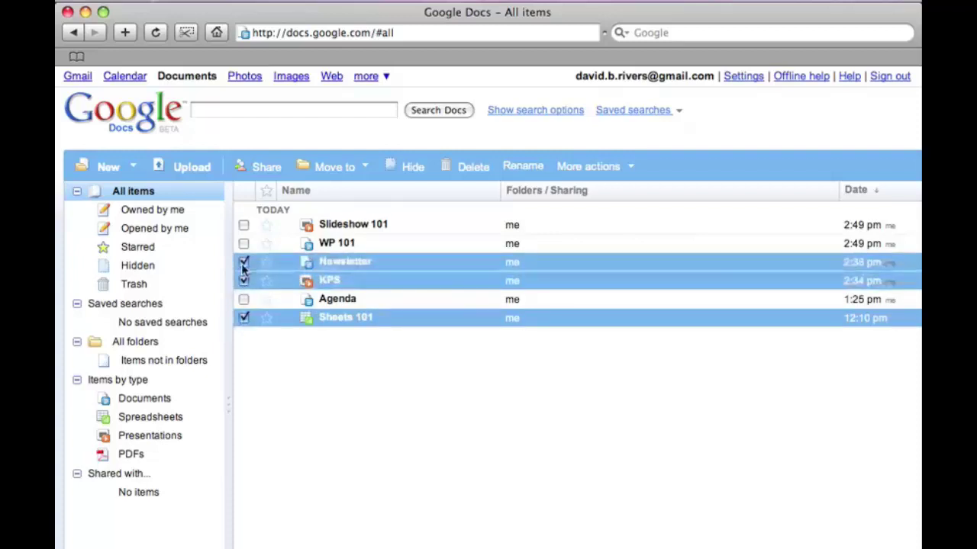
{"action": "left_click", "coordinate": [243, 263]}
{"action": "left_click", "coordinate": [244, 280]}
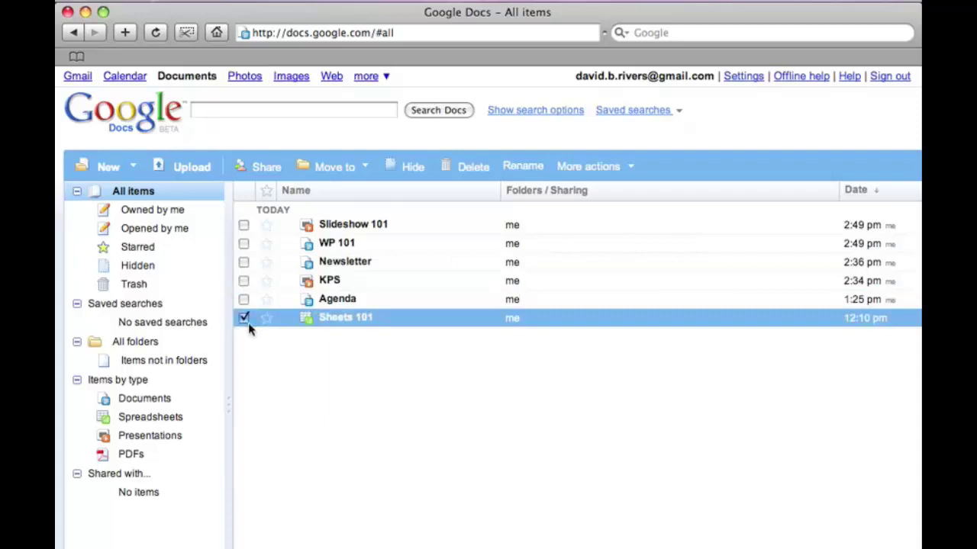
{"action": "left_click", "coordinate": [472, 173]}
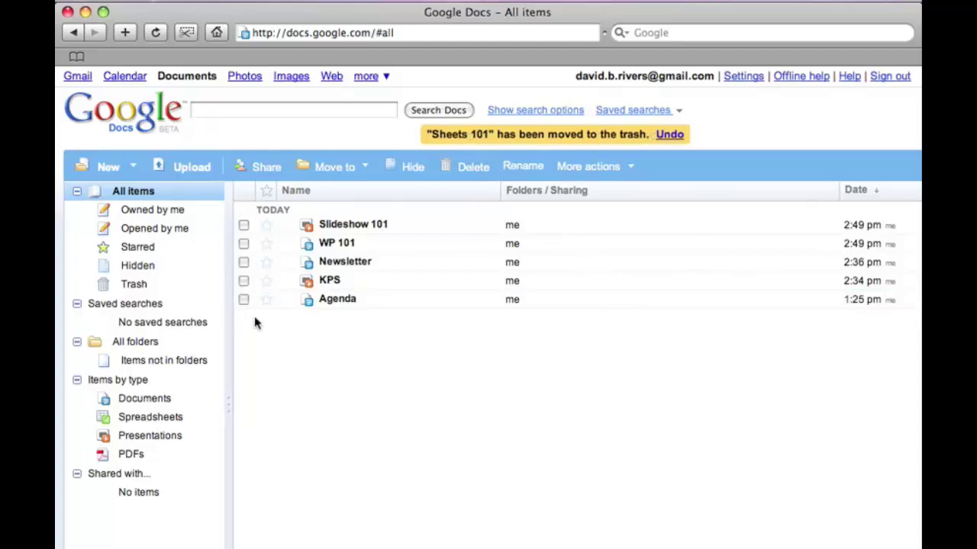
Restore Sheets 101 from the trash
{"action": "left_click", "coordinate": [136, 286]}
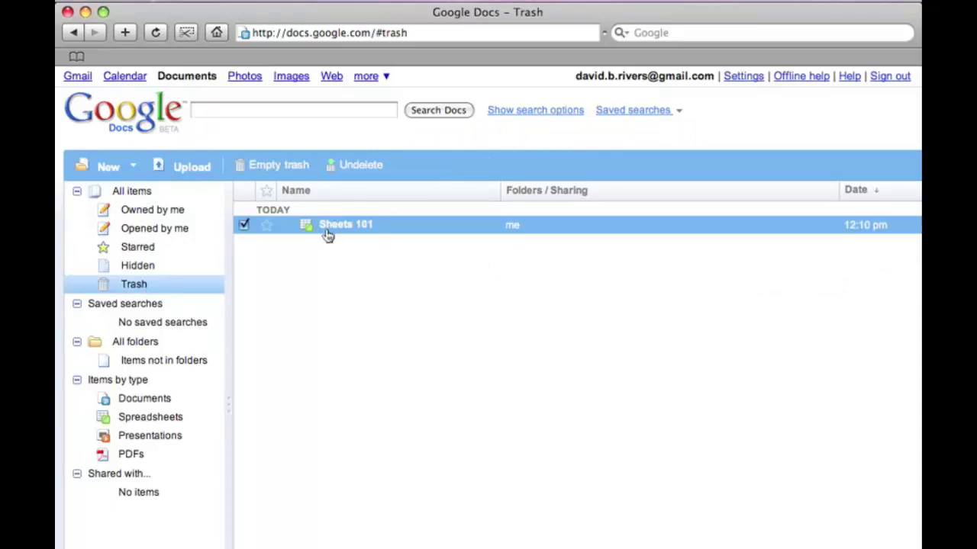
{"action": "left_click", "coordinate": [355, 172]}
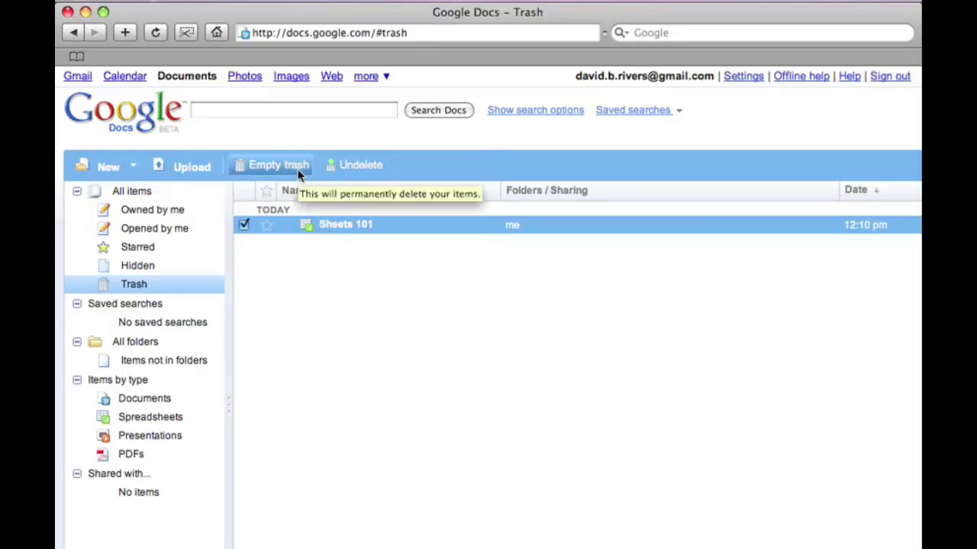
{"action": "left_click", "coordinate": [345, 165]}
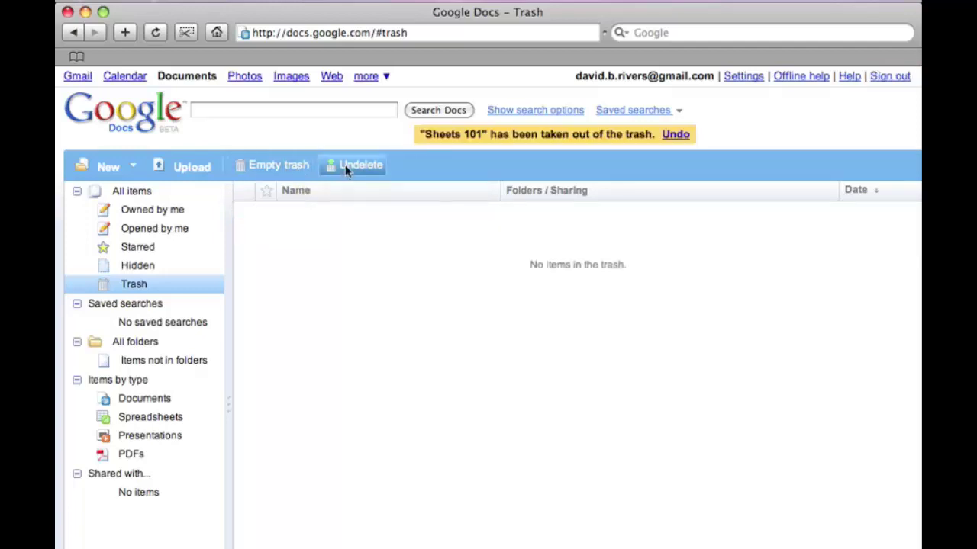
Unhide the expensereport spreadsheet and clear the selection of it and Sheets 101 in the list of all items
{"action": "left_click", "coordinate": [142, 272]}
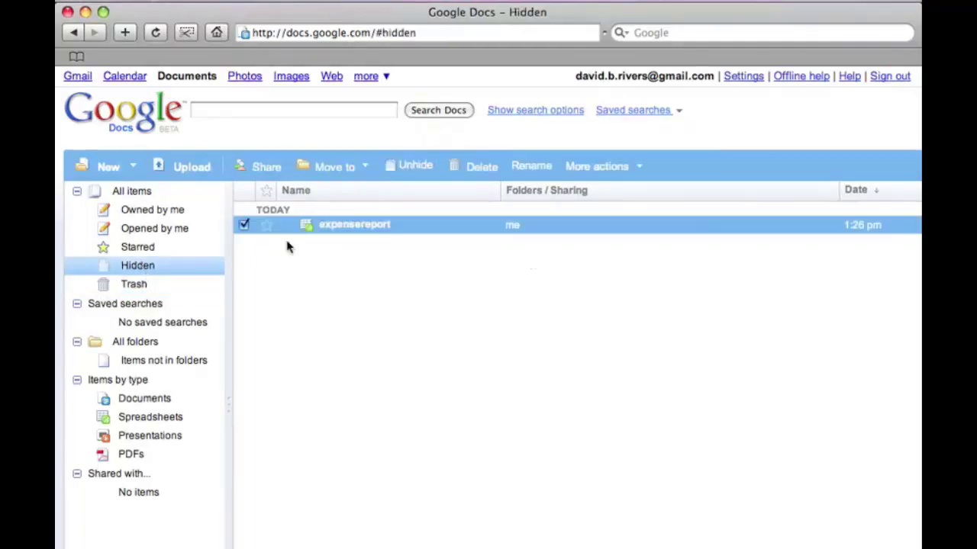
{"action": "left_click", "coordinate": [415, 173]}
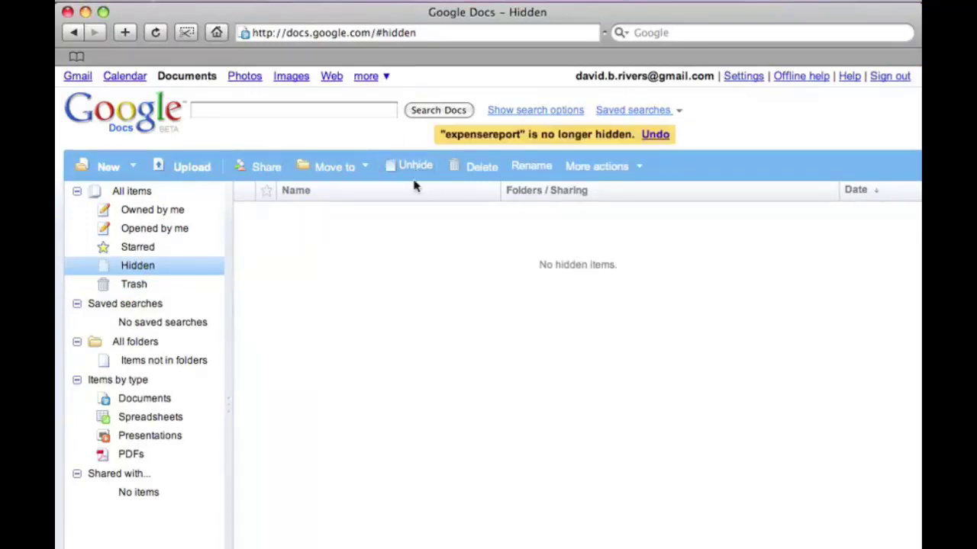
{"action": "left_click", "coordinate": [132, 192]}
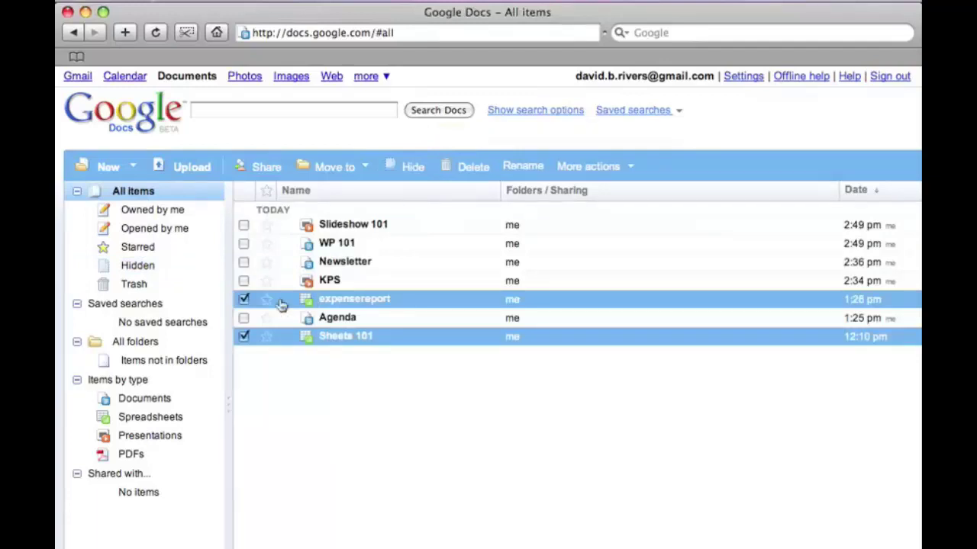
{"action": "left_click", "coordinate": [245, 300]}
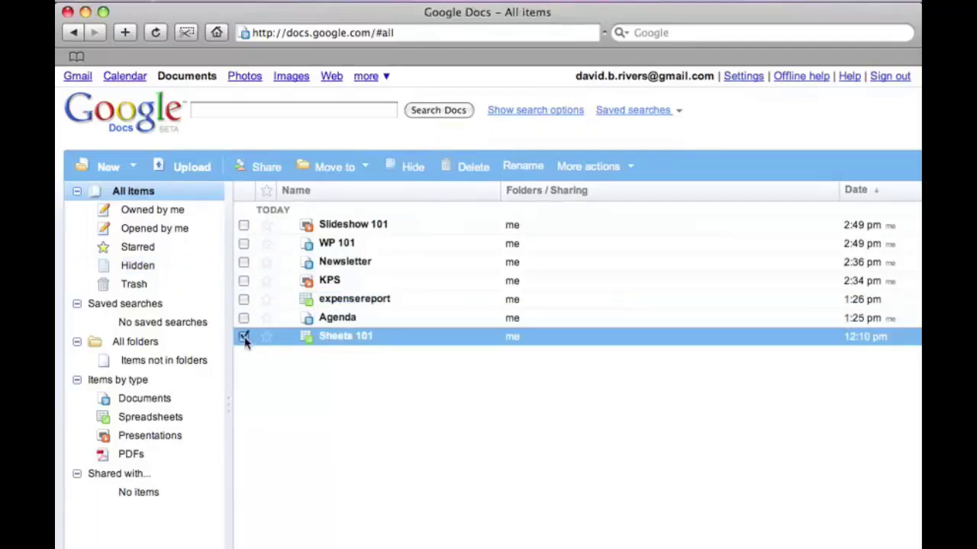
{"action": "left_click", "coordinate": [244, 337]}
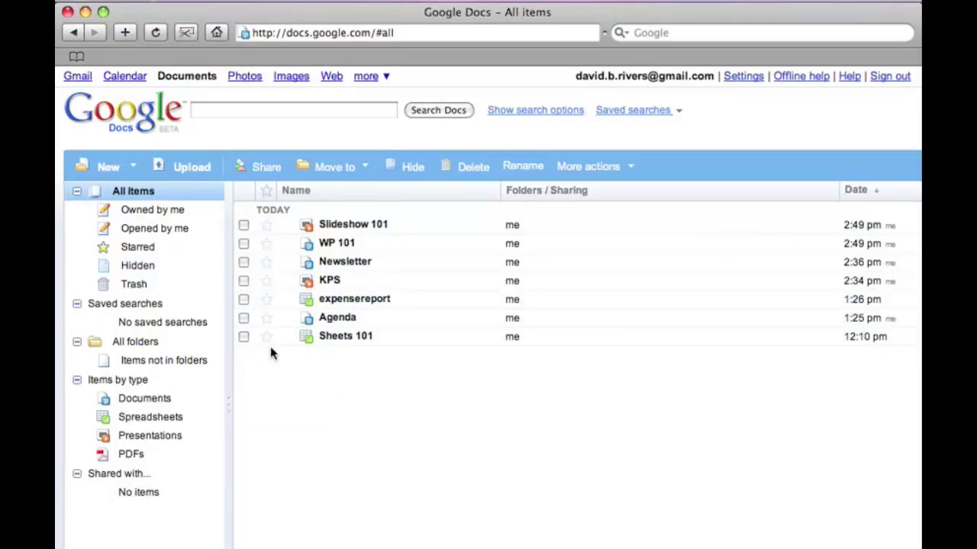
Rename the expensereport spreadsheet as Expenses and deselect it
{"action": "left_click", "coordinate": [244, 299]}
{"action": "left_click", "coordinate": [512, 170]}
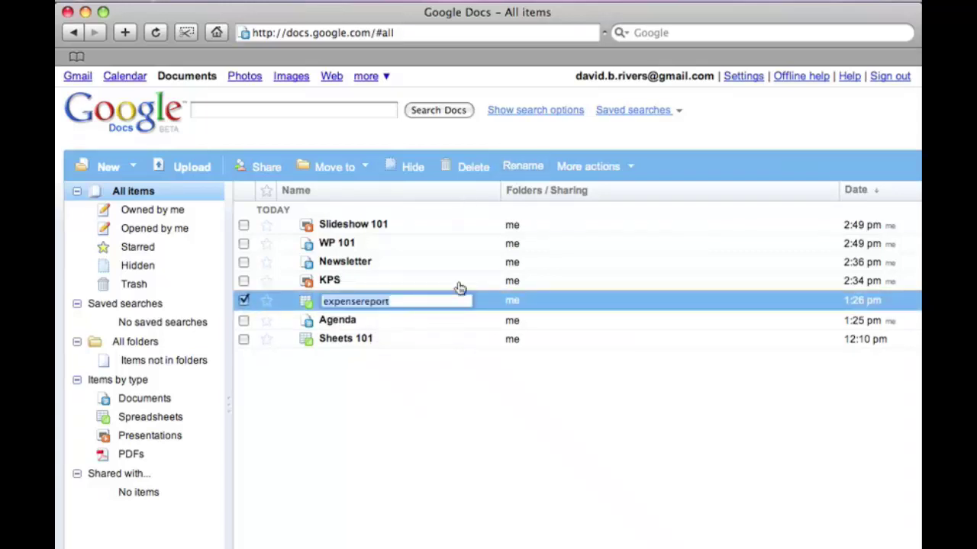
{"action": "type", "text": "Expense"}
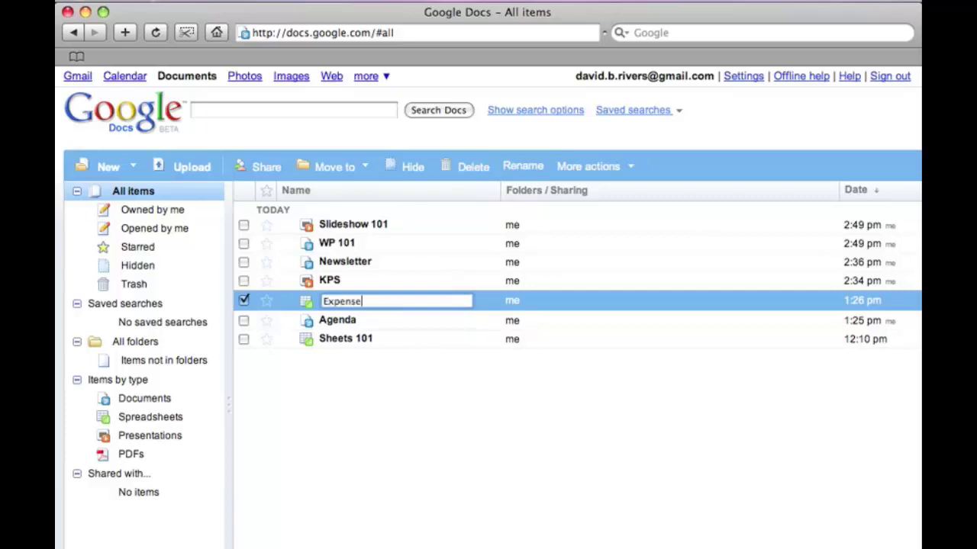
{"action": "type", "text": "s"}
{"action": "key", "text": "Return"}
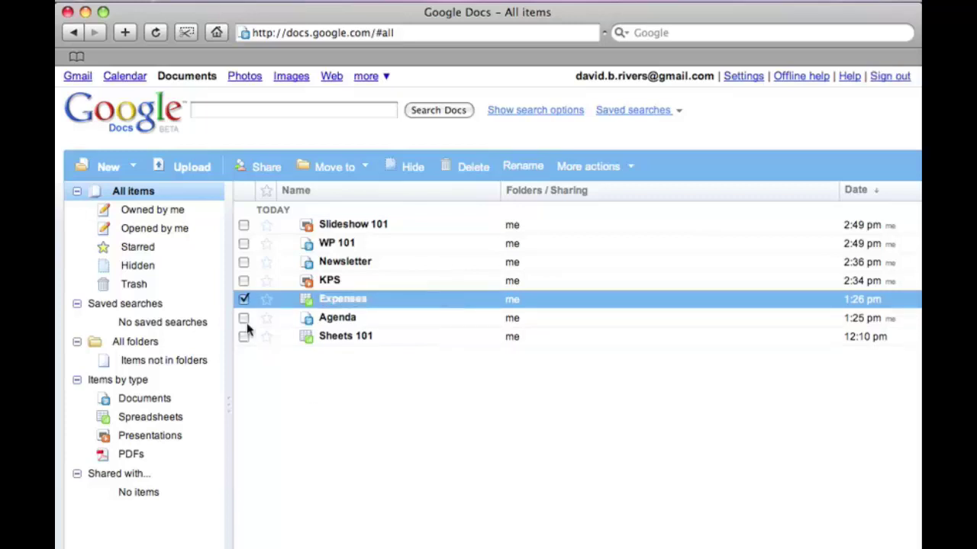
{"action": "left_click", "coordinate": [243, 300]}
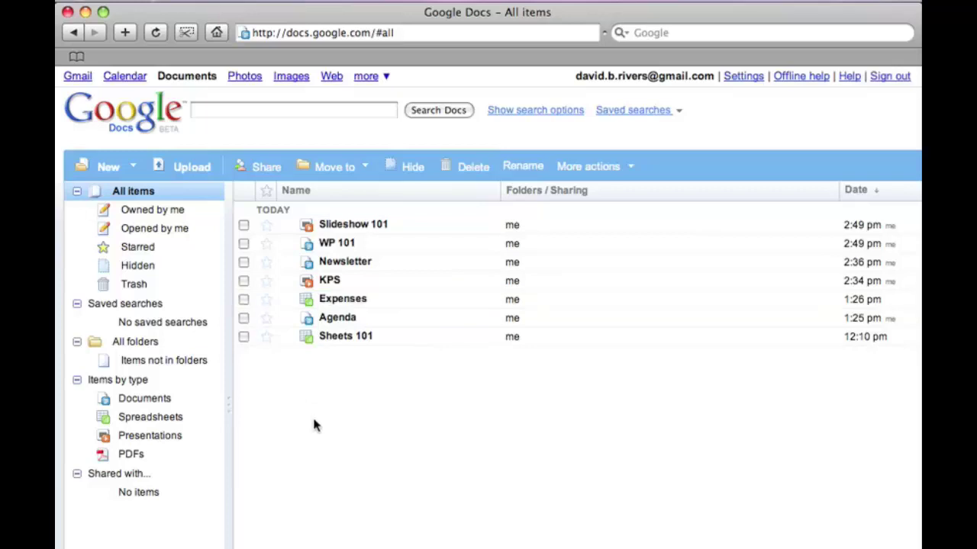
Browse the items by type through Documents, Spreadsheets, Presentations and PDFs, and return to all items
{"action": "left_click", "coordinate": [153, 400]}
{"action": "left_click", "coordinate": [145, 402]}
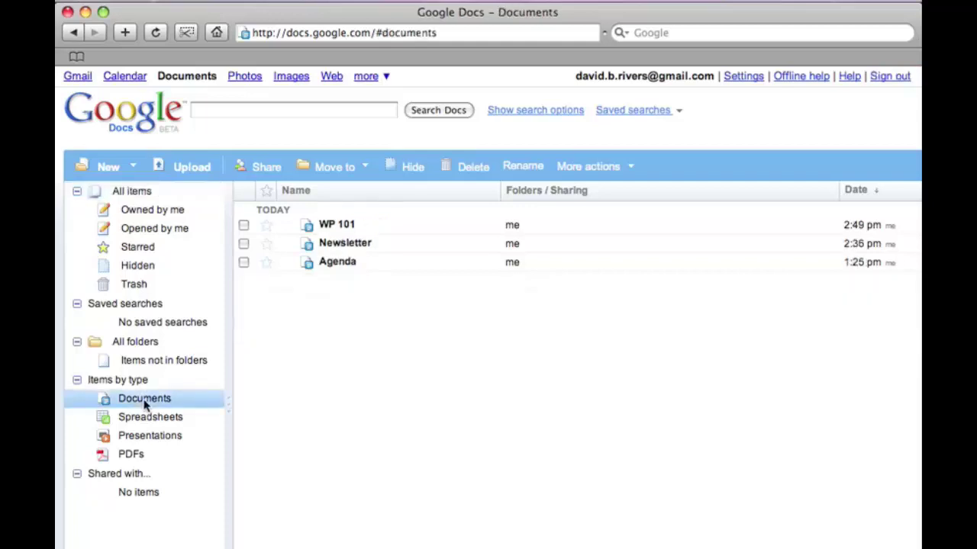
{"action": "left_click", "coordinate": [143, 422]}
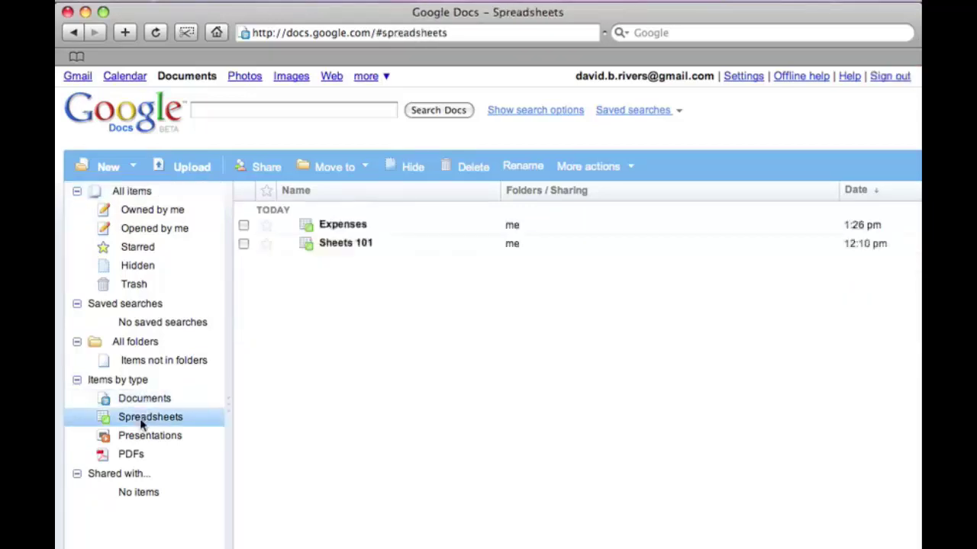
{"action": "left_click", "coordinate": [140, 438]}
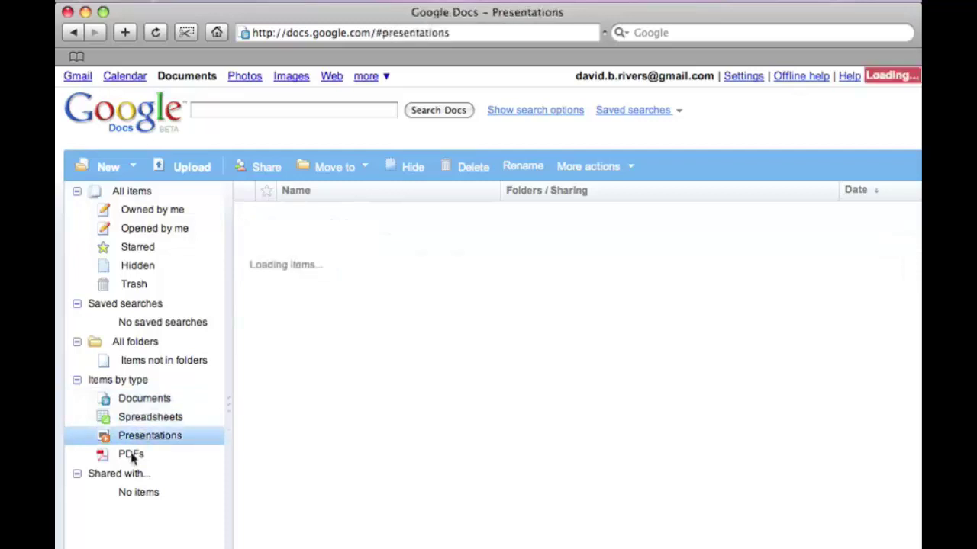
{"action": "left_click", "coordinate": [132, 456]}
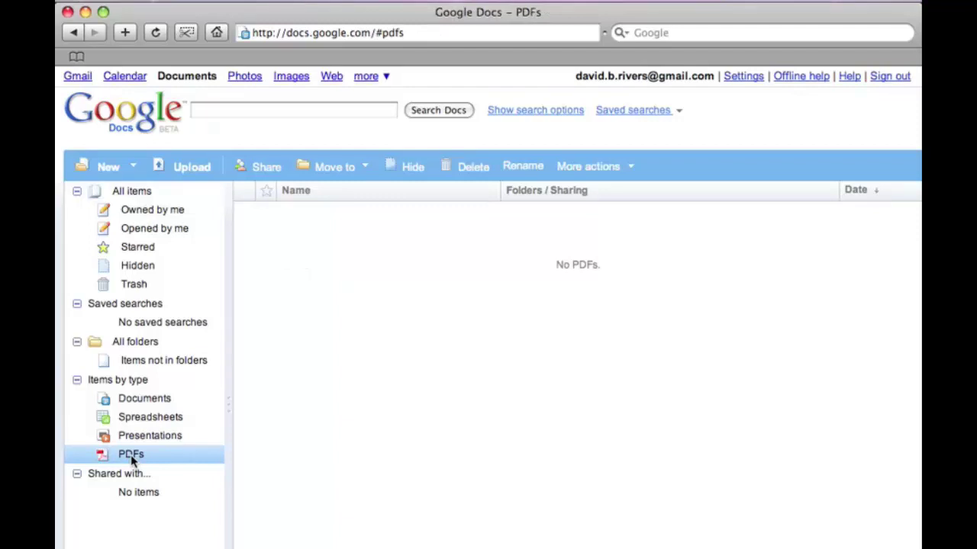
{"action": "left_click", "coordinate": [137, 406]}
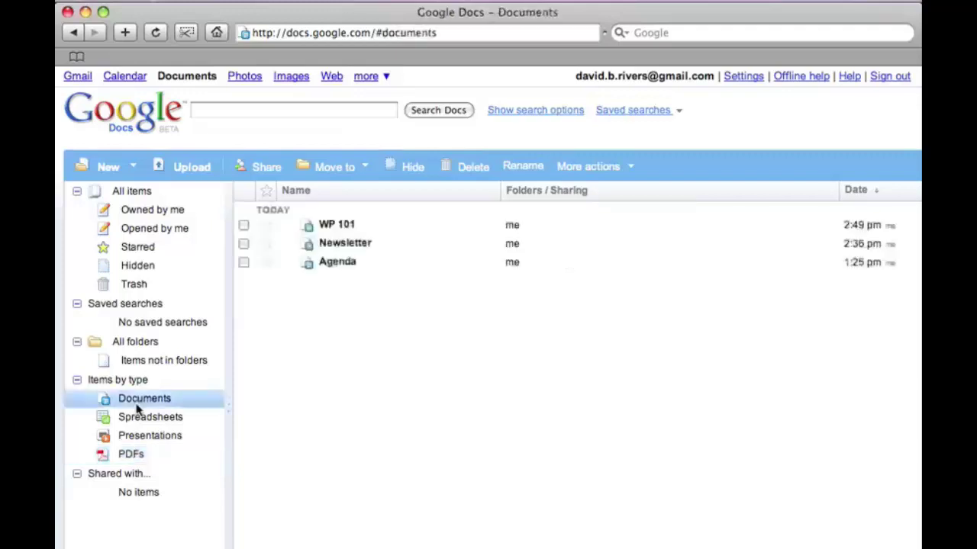
{"action": "left_click", "coordinate": [140, 417]}
{"action": "left_click", "coordinate": [141, 437]}
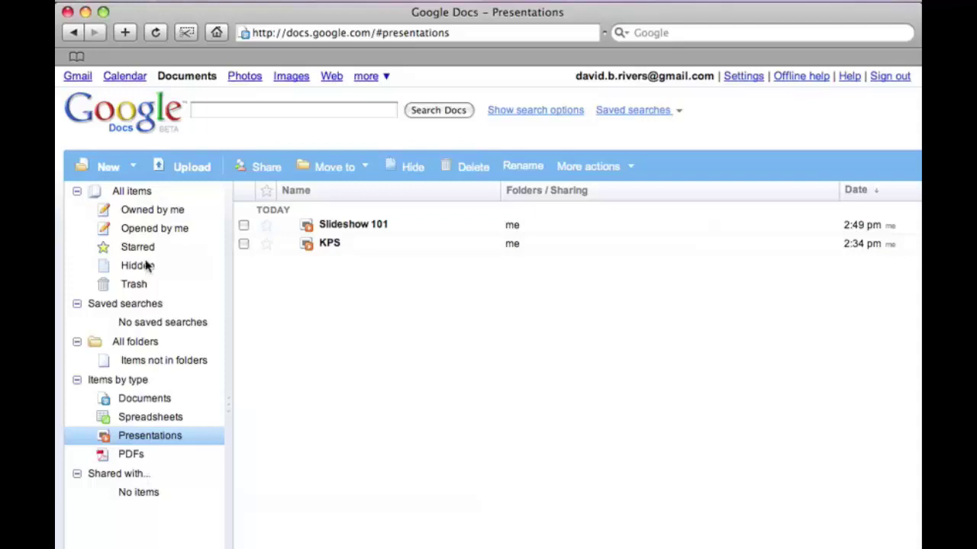
{"action": "left_click", "coordinate": [138, 192]}
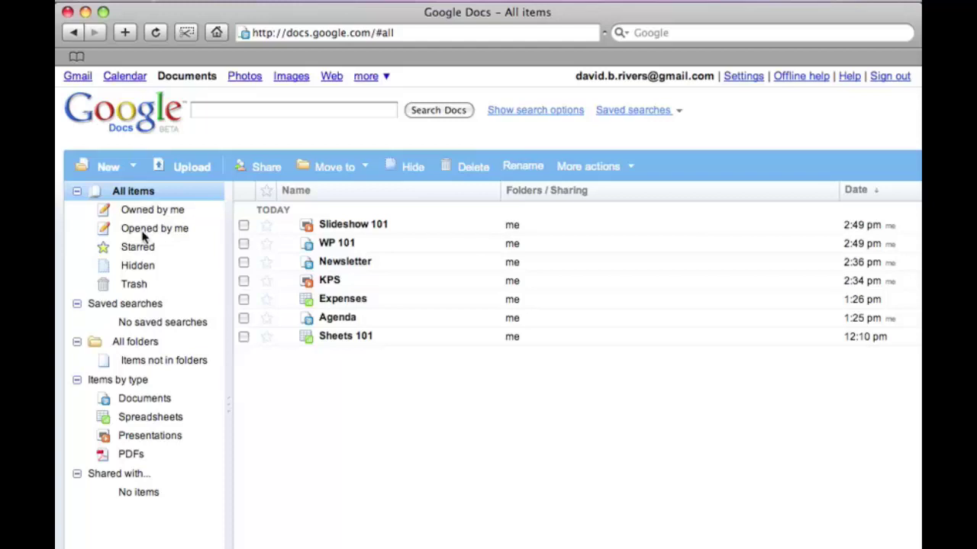
Check the items that are not in folders and return to all items
{"action": "left_click", "coordinate": [138, 285]}
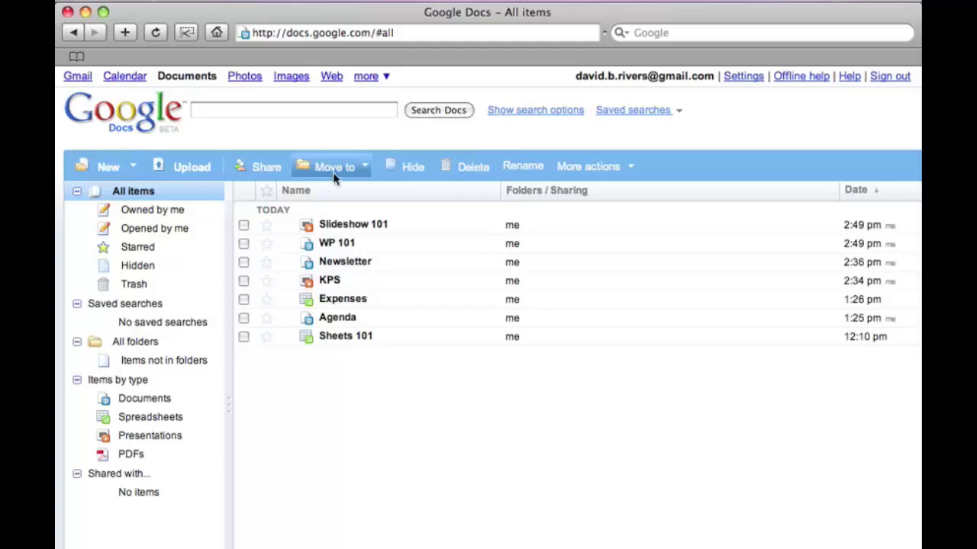
{"action": "left_click", "coordinate": [156, 362]}
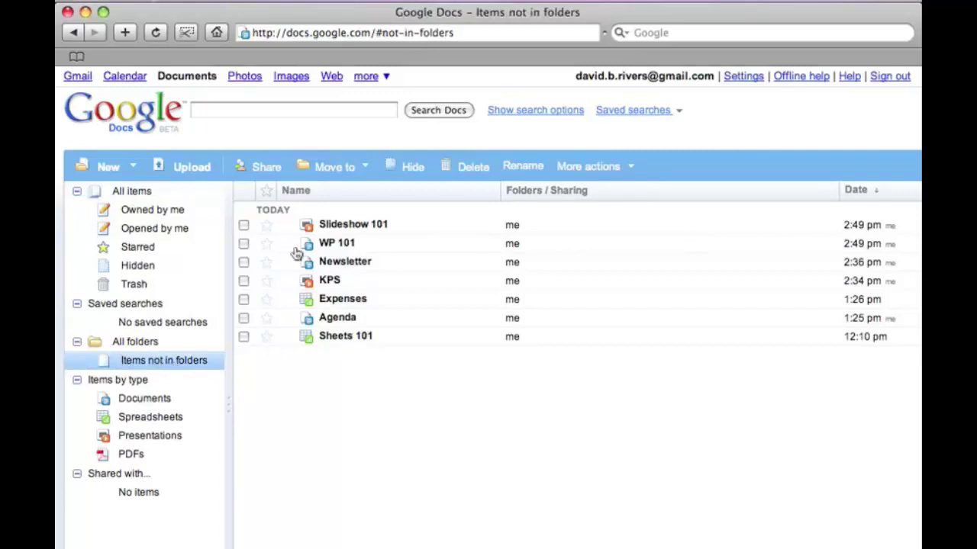
{"action": "left_click", "coordinate": [137, 194]}
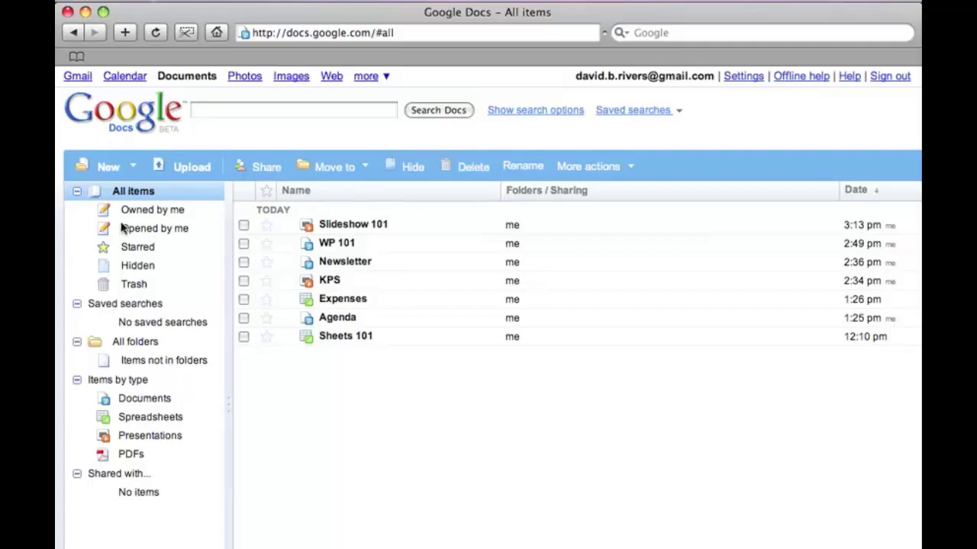
Create a new folder named Personal
{"action": "left_click", "coordinate": [121, 165]}
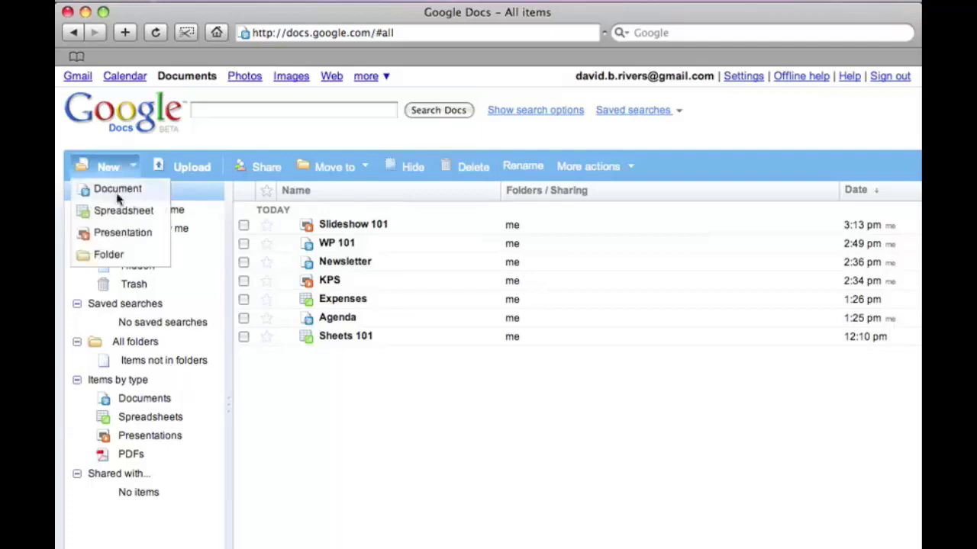
{"action": "left_click", "coordinate": [113, 257]}
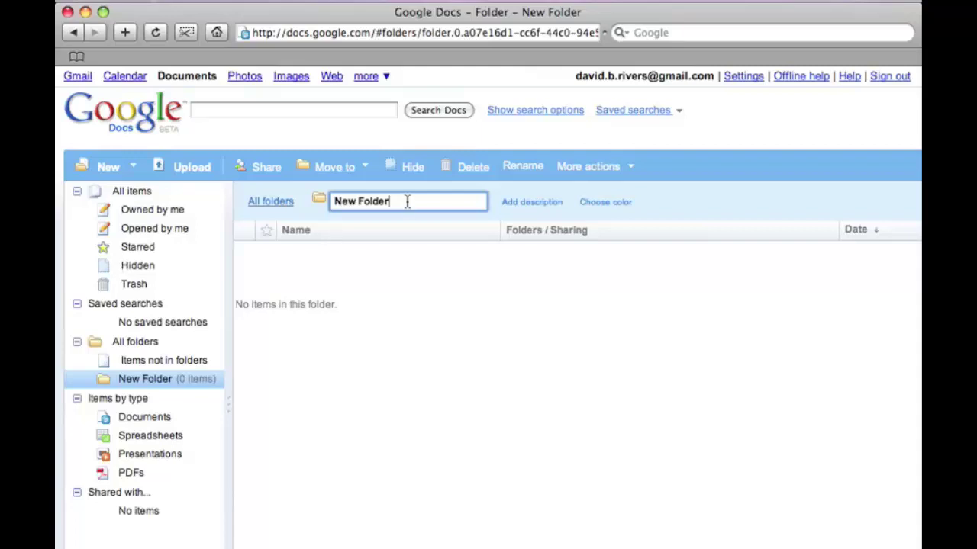
{"action": "left_click_drag", "start_coordinate": [389, 203], "coordinate": [328, 203]}
{"action": "type", "text": "Personal"}
{"action": "key", "text": "Return"}
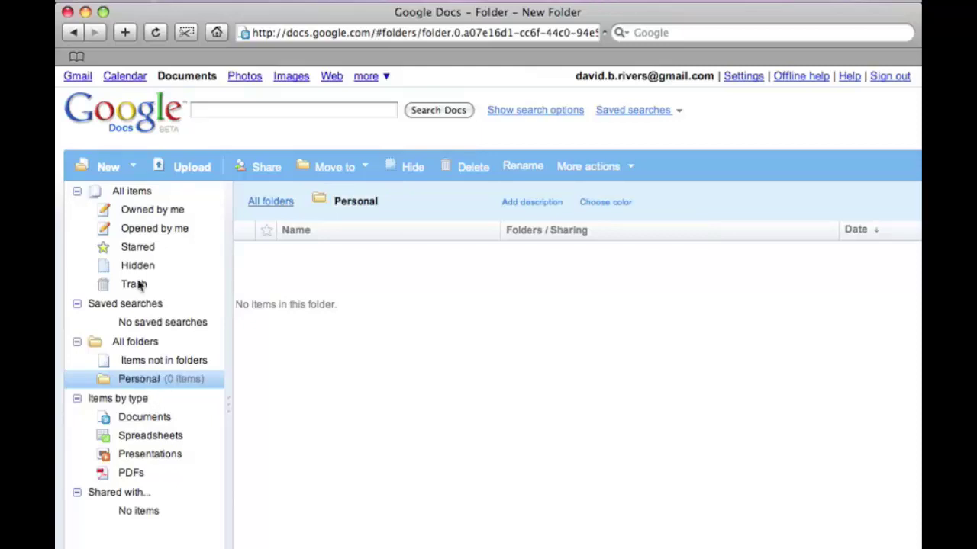
Create a second folder named Office Docs directly under All folders, alongside the Personal folder
{"action": "left_click", "coordinate": [123, 167]}
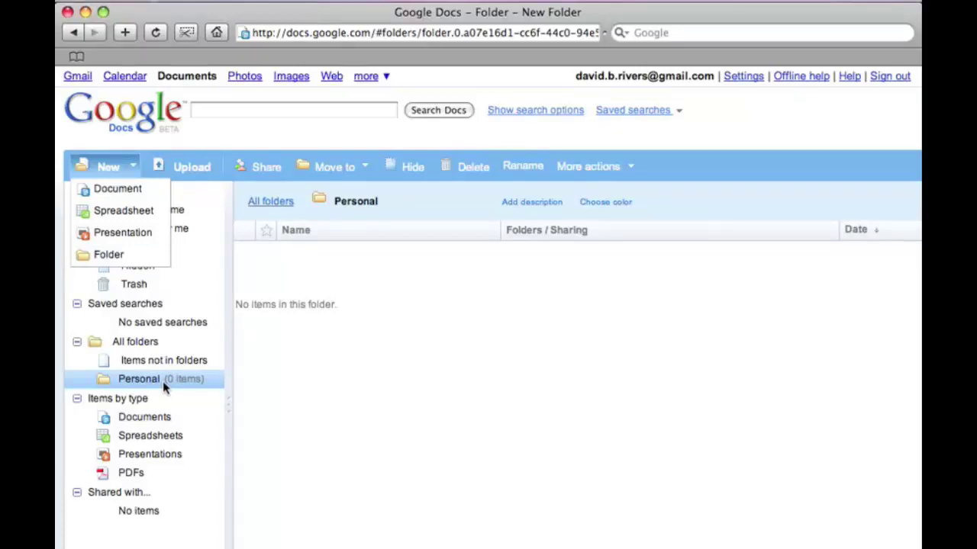
{"action": "left_click", "coordinate": [283, 387]}
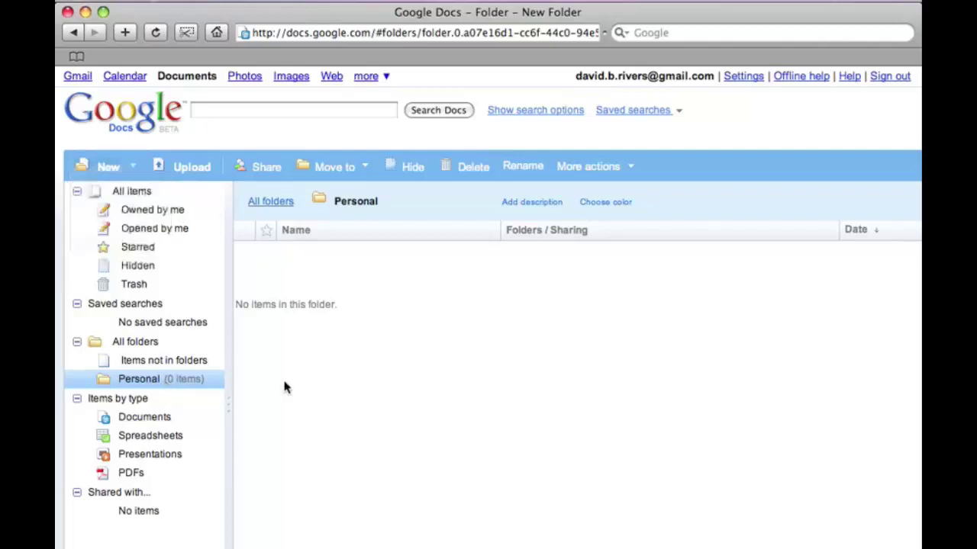
{"action": "left_click", "coordinate": [144, 348]}
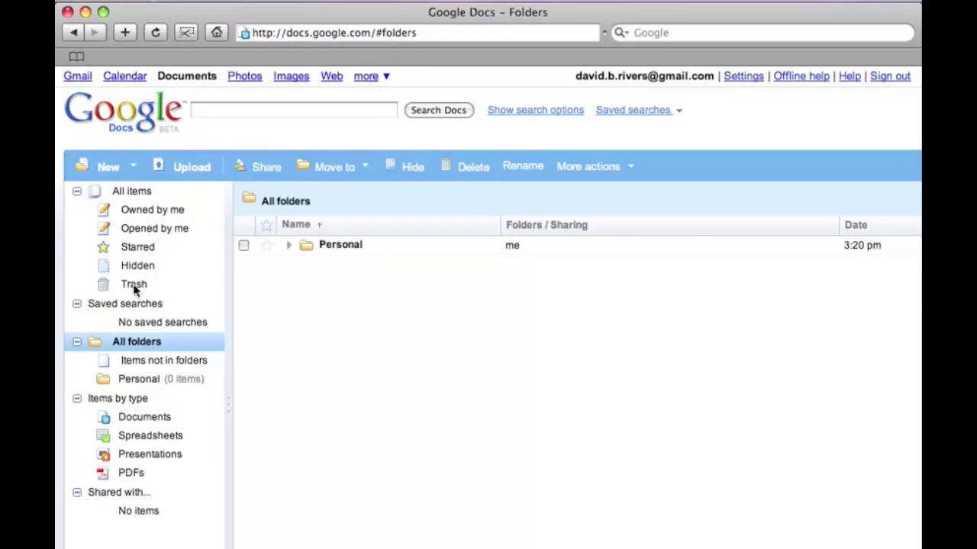
{"action": "left_click", "coordinate": [124, 173]}
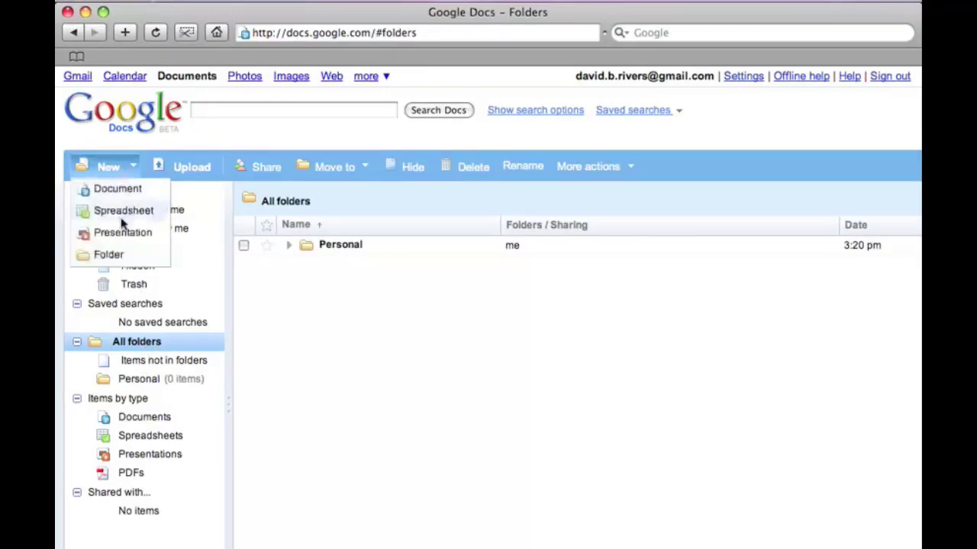
{"action": "left_click", "coordinate": [120, 256]}
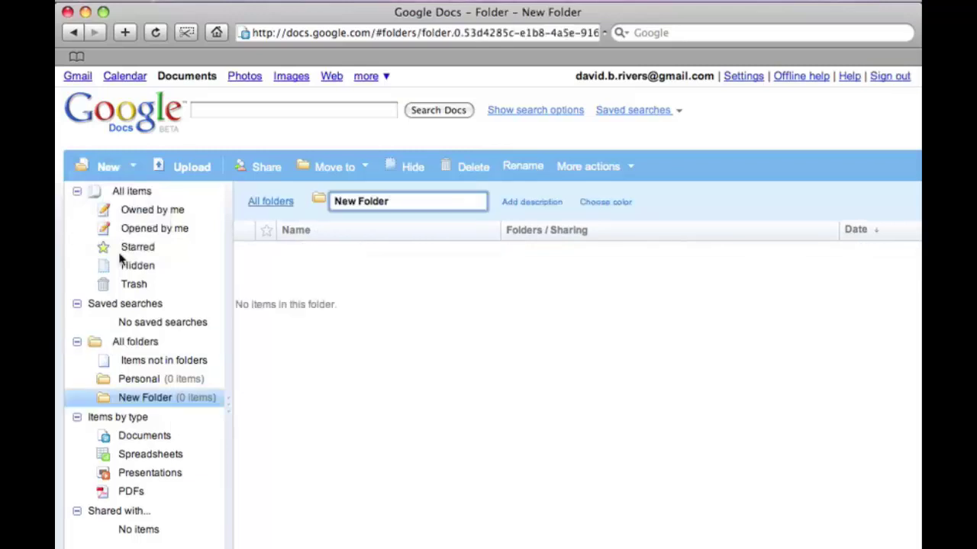
{"action": "key", "text": "BackSpace"}
{"action": "key", "text": "BackSpace"}
{"action": "key", "text": "BackSpace"}
{"action": "key", "text": "BackSpace"}
{"action": "key", "text": "BackSpace"}
{"action": "key", "text": "BackSpace"}
{"action": "key", "text": "BackSpace"}
{"action": "key", "text": "BackSpace"}
{"action": "key", "text": "BackSpace"}
{"action": "key", "text": "BackSpace"}
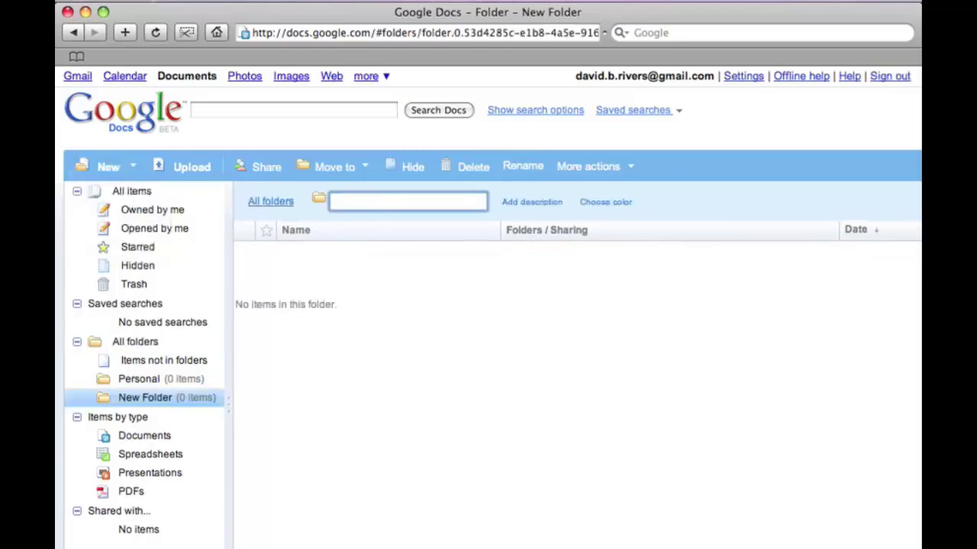
{"action": "type", "text": "Office Docs"}
{"action": "key", "text": "Return"}
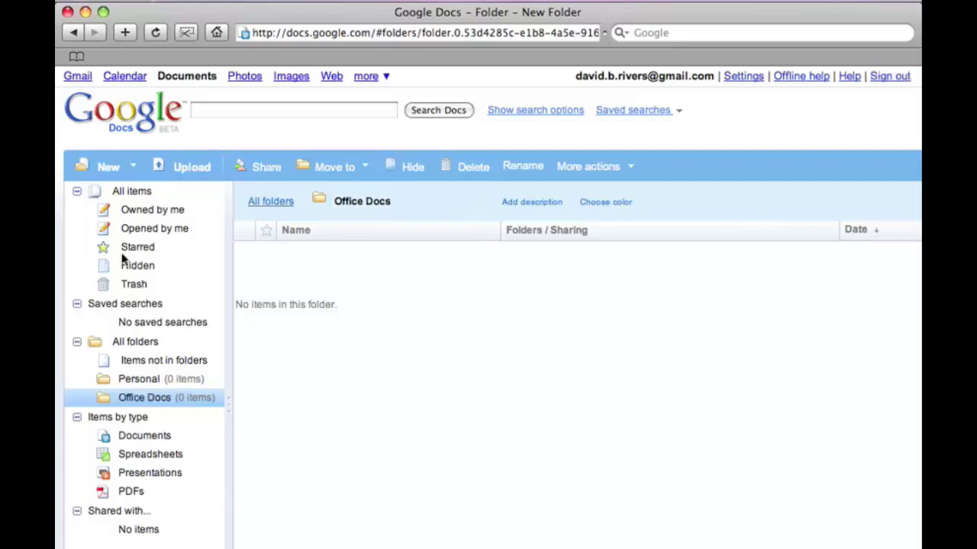
Create a subfolder named Financials inside the Office Docs folder
{"action": "left_click", "coordinate": [159, 402]}
{"action": "left_click", "coordinate": [119, 169]}
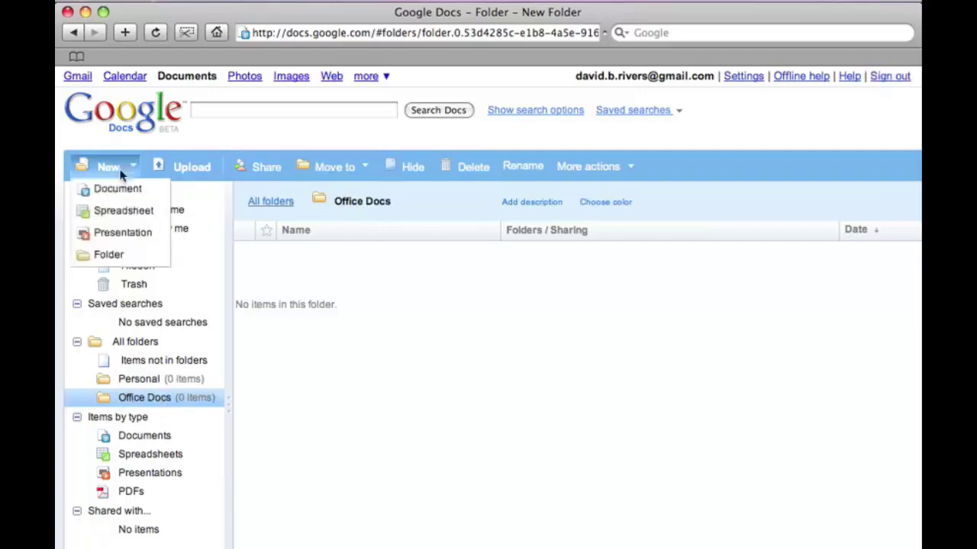
{"action": "left_click", "coordinate": [116, 258]}
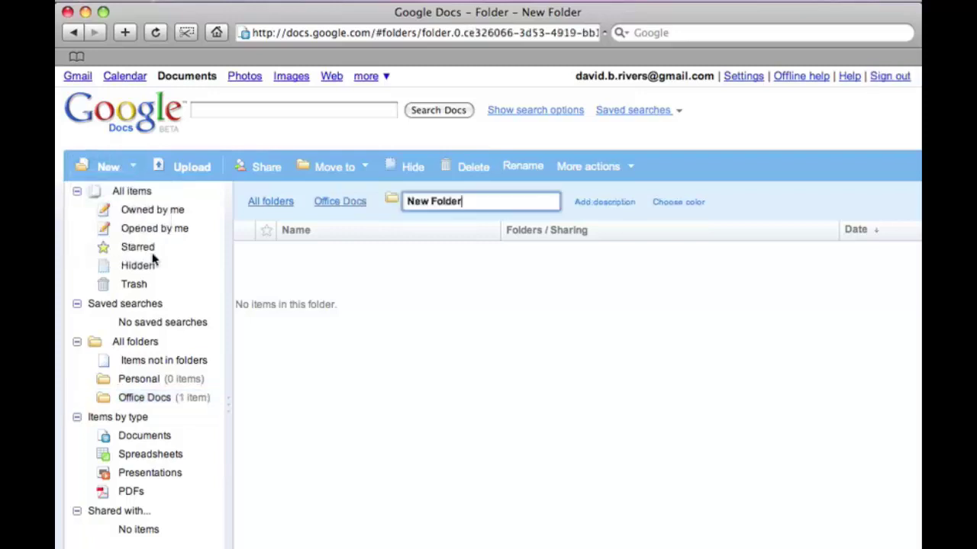
{"action": "left_click_drag", "start_coordinate": [471, 202], "coordinate": [396, 200]}
{"action": "type", "text": "Financials"}
{"action": "key", "text": "Return"}
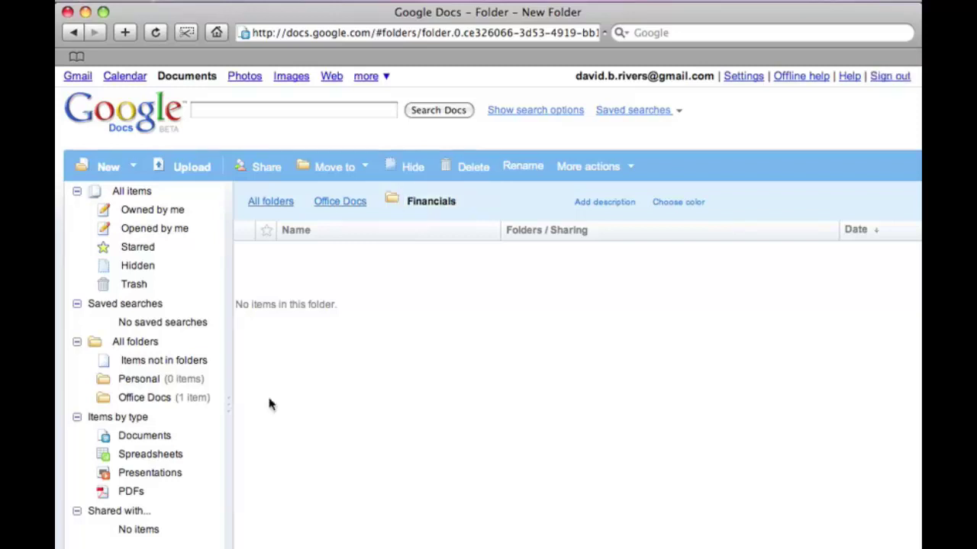
Return to the Office Docs folder and create another subfolder in it named Learning Docs
{"action": "left_click", "coordinate": [141, 400]}
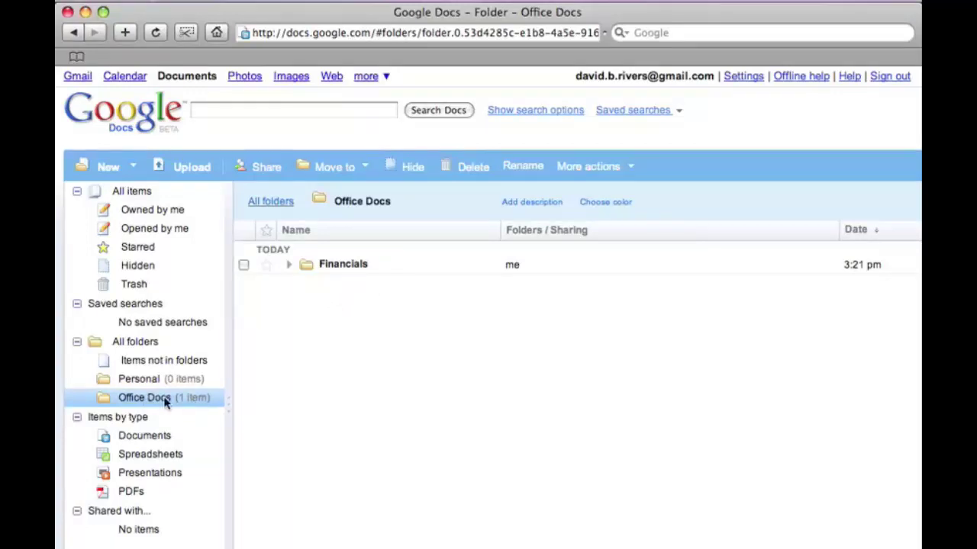
{"action": "left_click", "coordinate": [131, 166]}
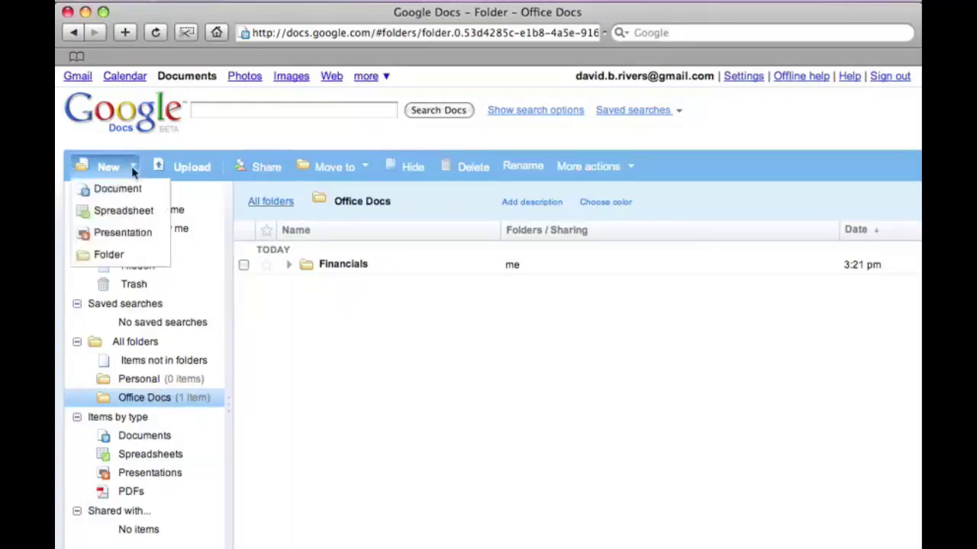
{"action": "left_click", "coordinate": [129, 255]}
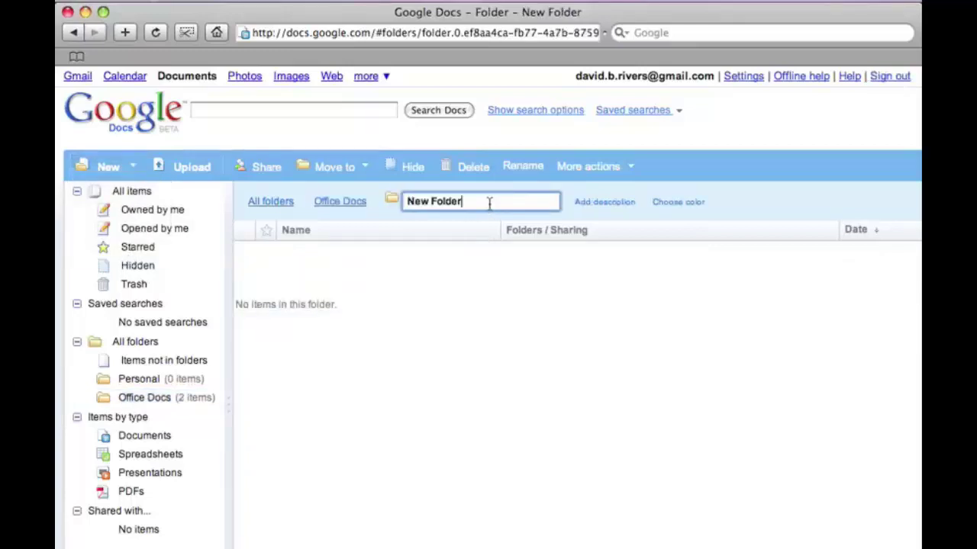
{"action": "triple_click", "coordinate": [397, 201]}
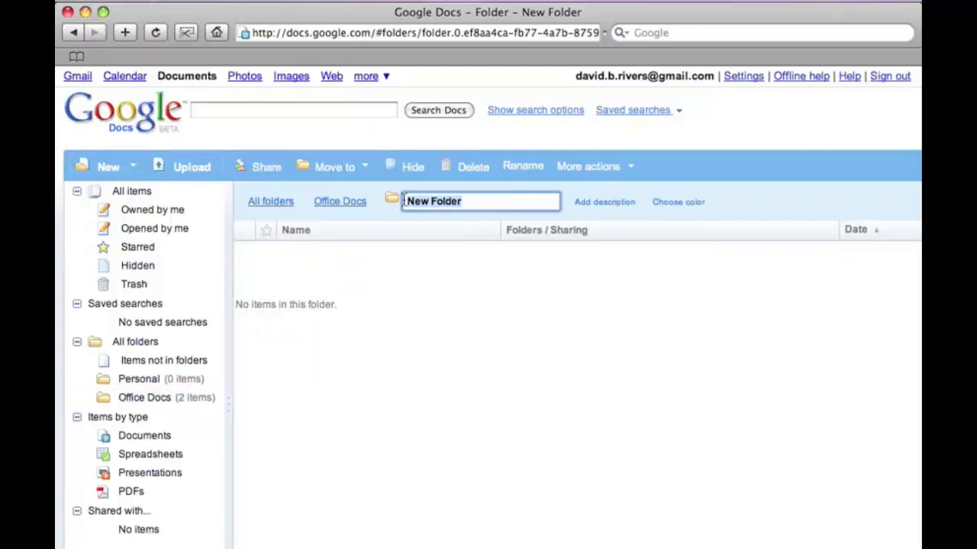
{"action": "type", "text": "Learning Docs"}
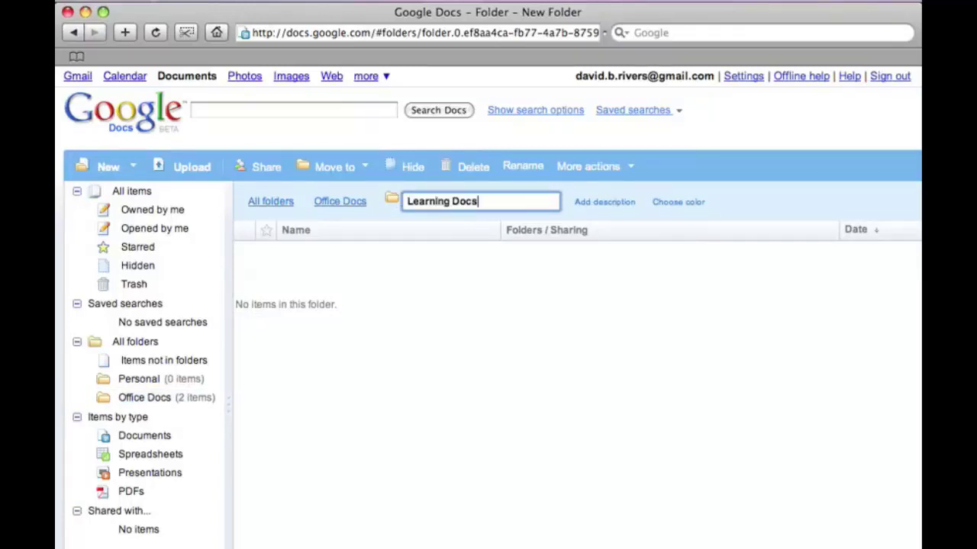
{"action": "key", "text": "Return"}
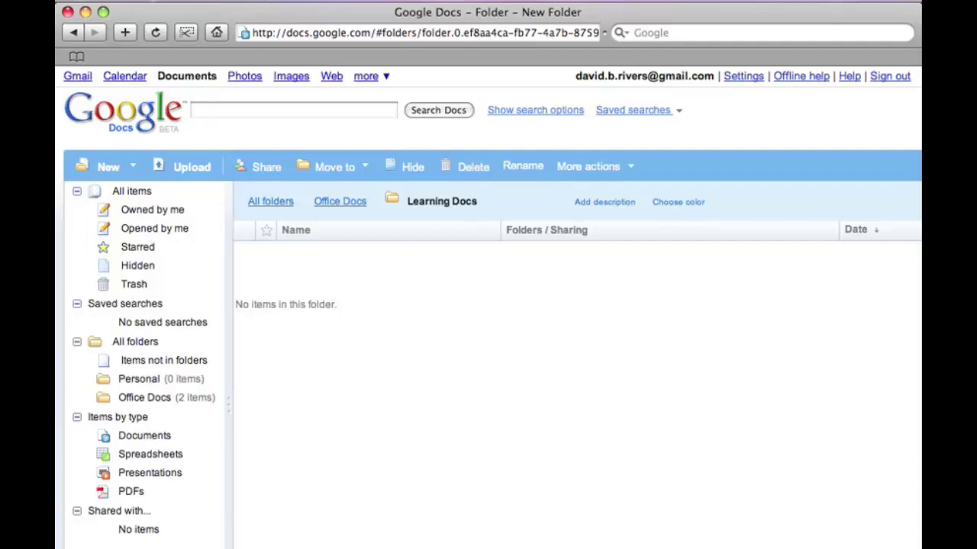
From all items, move Sheets 101, WP 101 and Slideshow 101 into the Learning Docs subfolder of Office Docs, and deselect them
{"action": "left_click", "coordinate": [138, 193]}
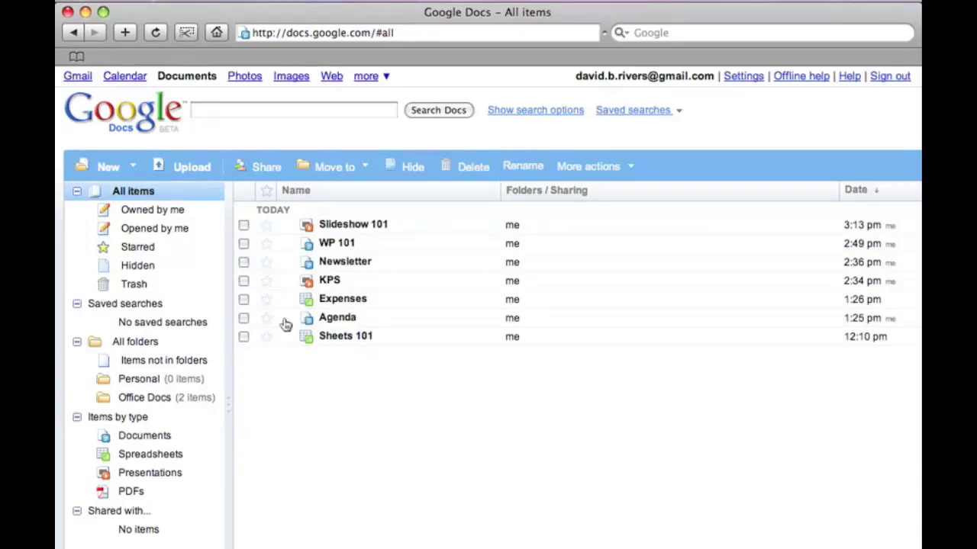
{"action": "left_click", "coordinate": [244, 338]}
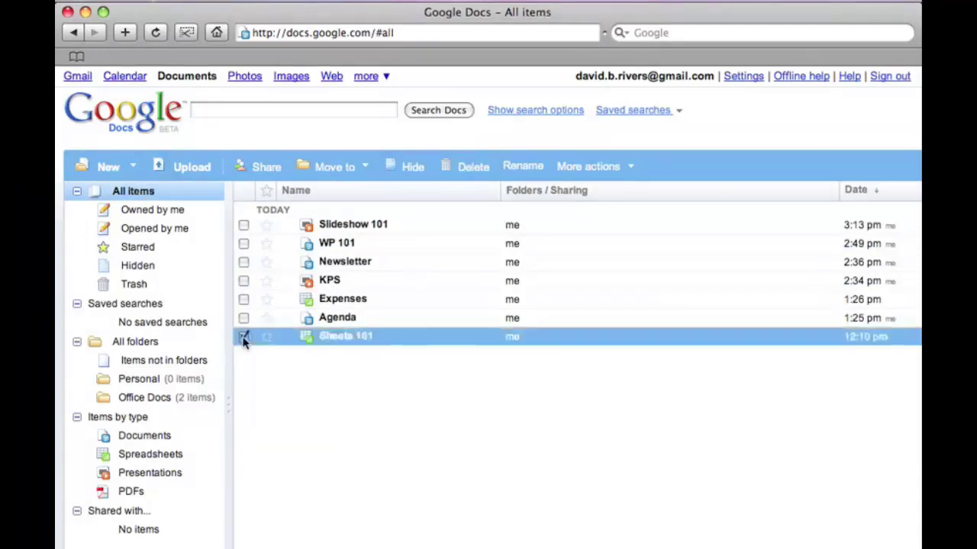
{"action": "left_click", "coordinate": [243, 244]}
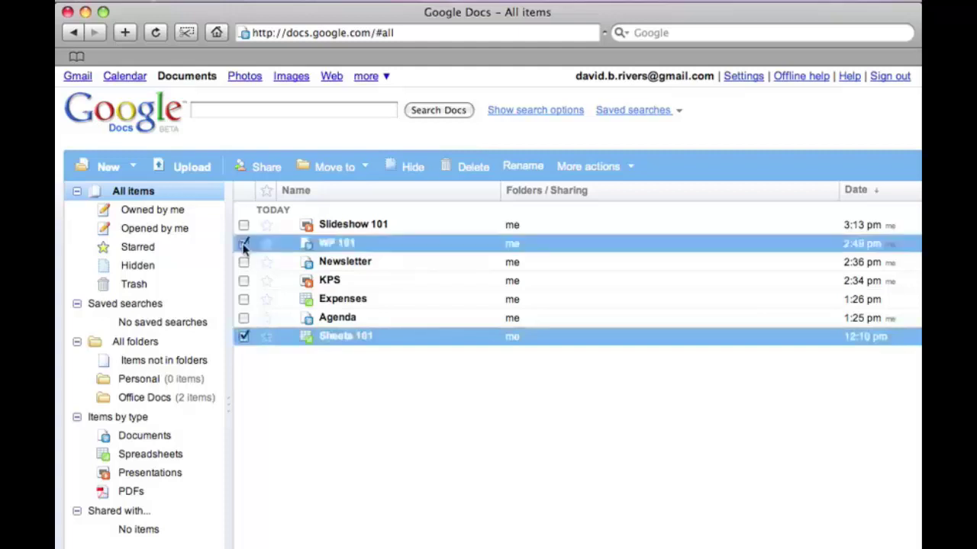
{"action": "left_click", "coordinate": [243, 225]}
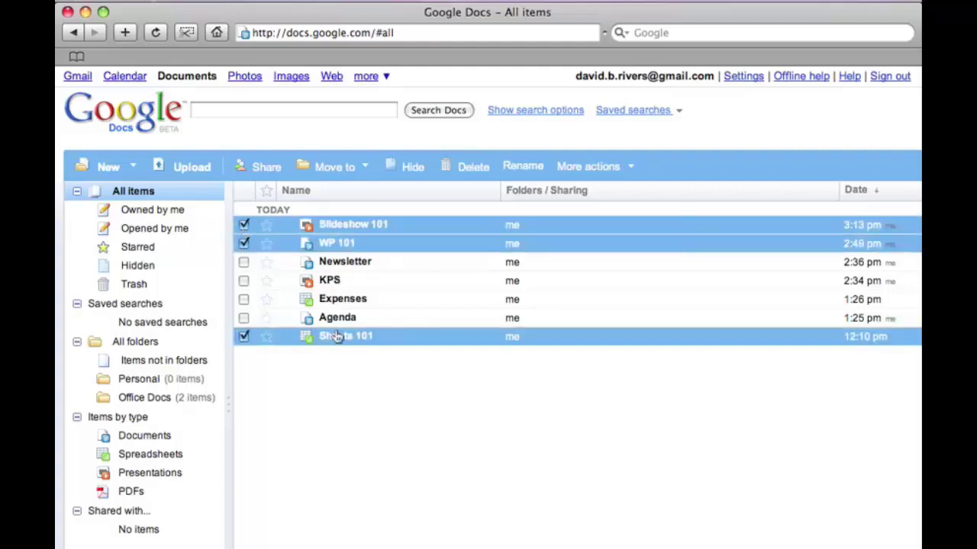
{"action": "left_click", "coordinate": [325, 166]}
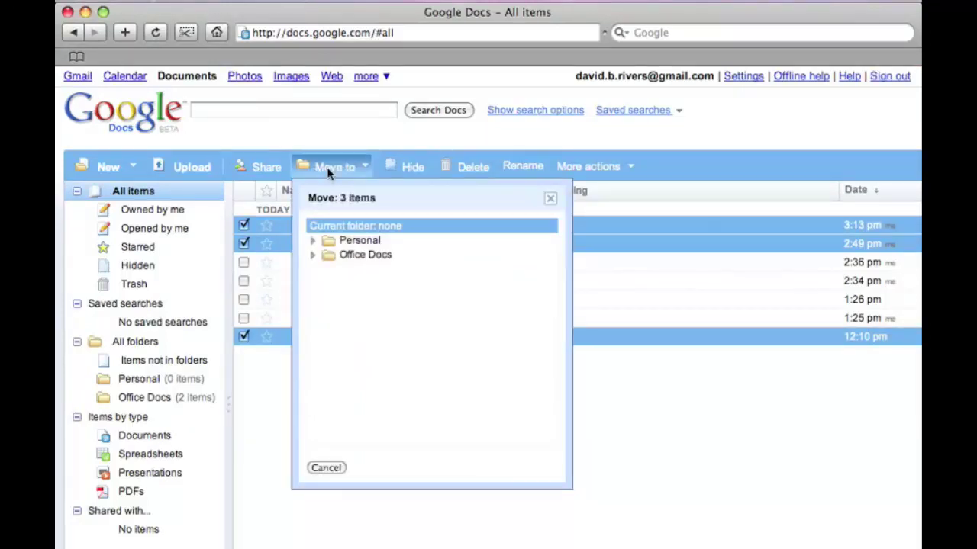
{"action": "left_click", "coordinate": [312, 256]}
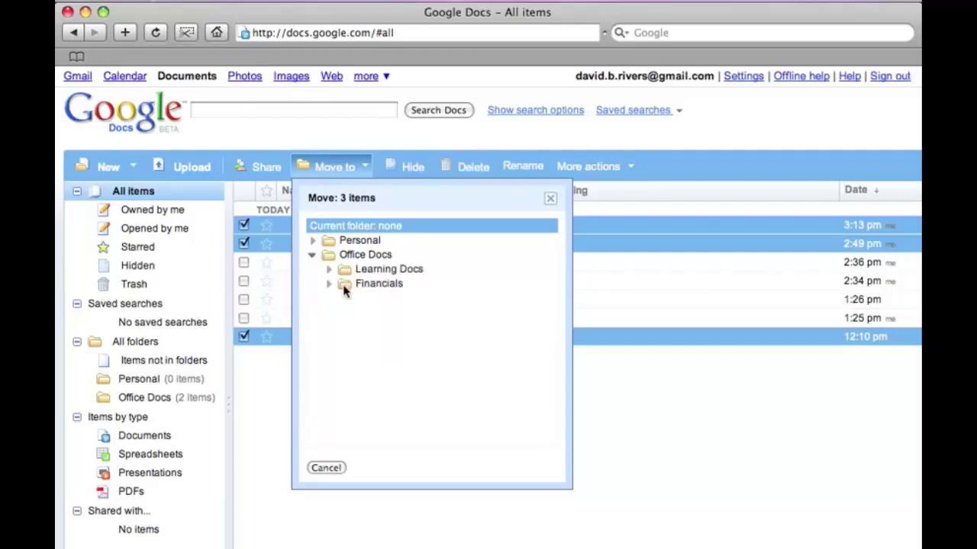
{"action": "left_click", "coordinate": [347, 274]}
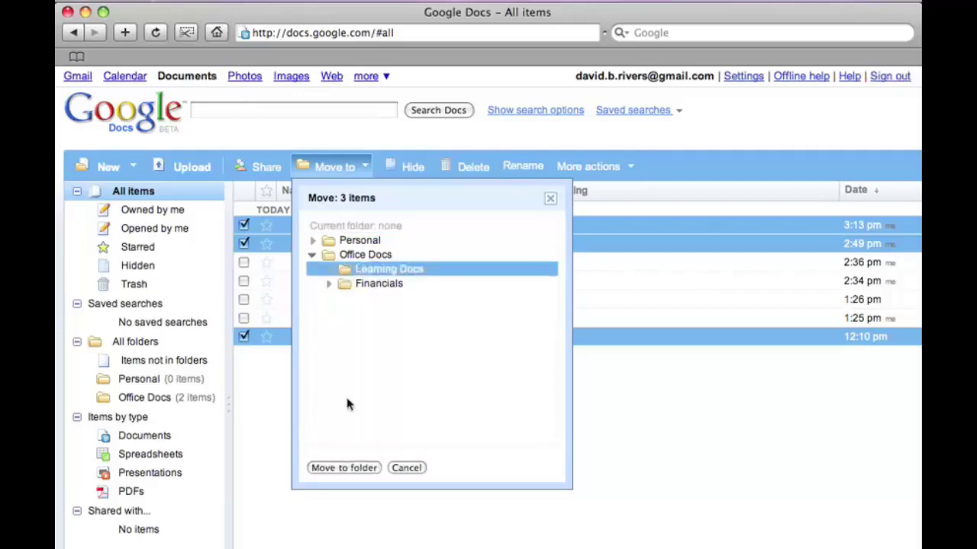
{"action": "left_click", "coordinate": [344, 467]}
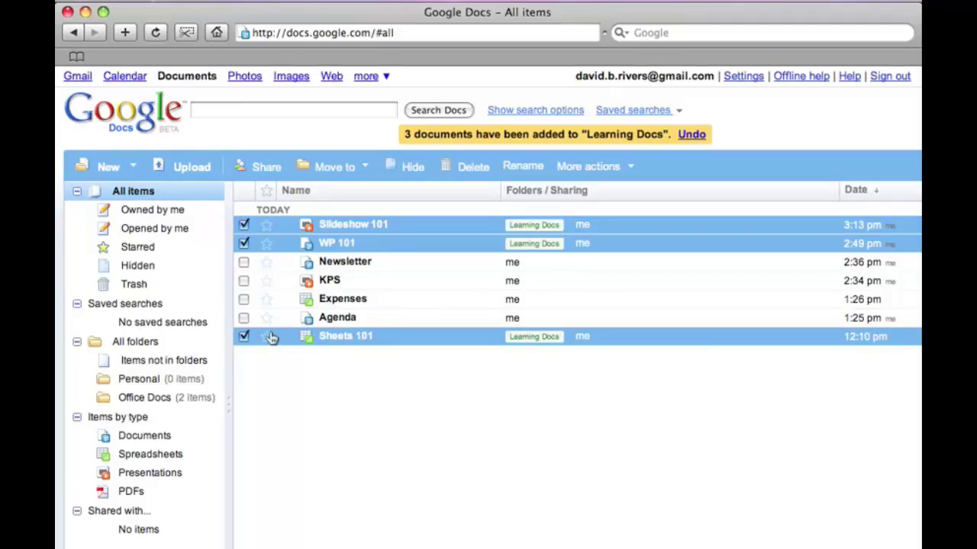
{"action": "left_click", "coordinate": [243, 335]}
{"action": "left_click", "coordinate": [243, 243]}
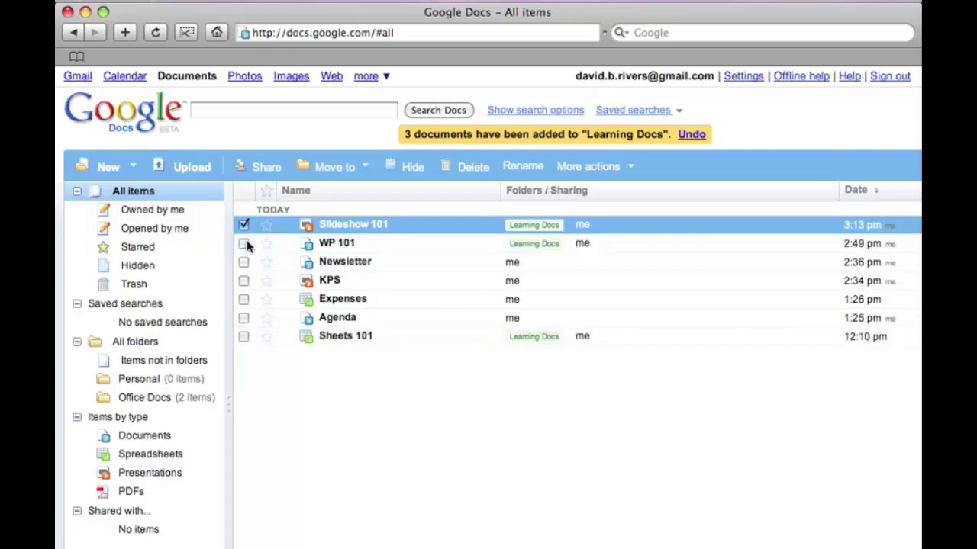
{"action": "left_click", "coordinate": [244, 224]}
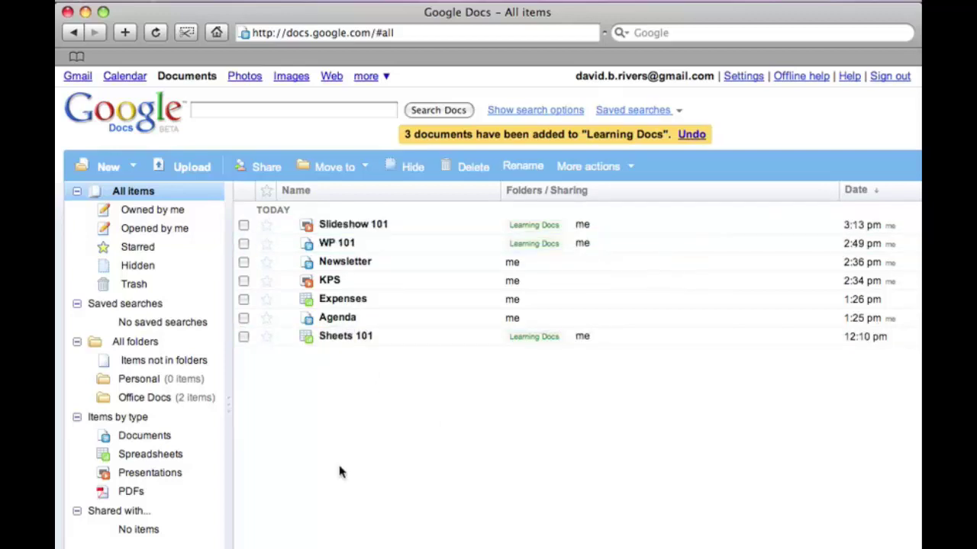
Move the Newsletter document into the Personal folder and deselect it
{"action": "left_click", "coordinate": [243, 263]}
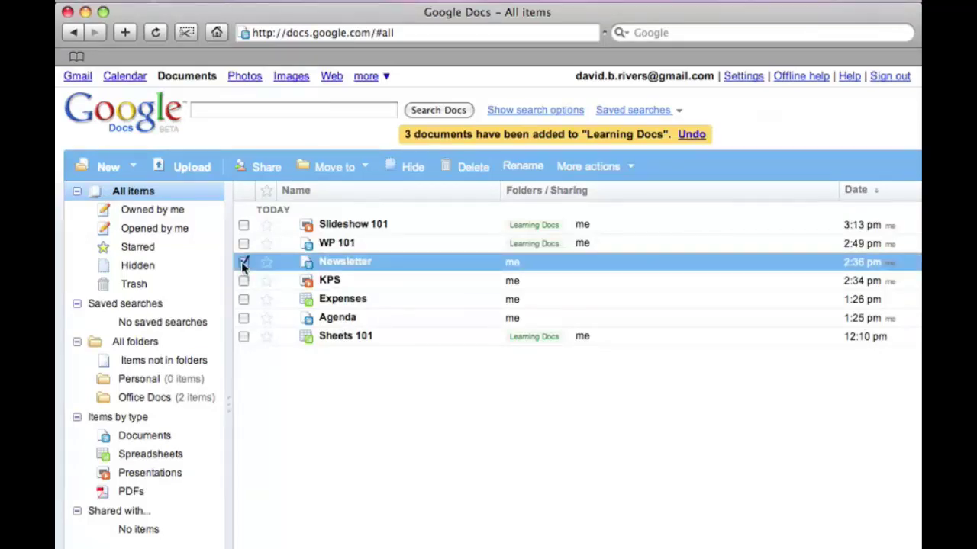
{"action": "left_click", "coordinate": [321, 172]}
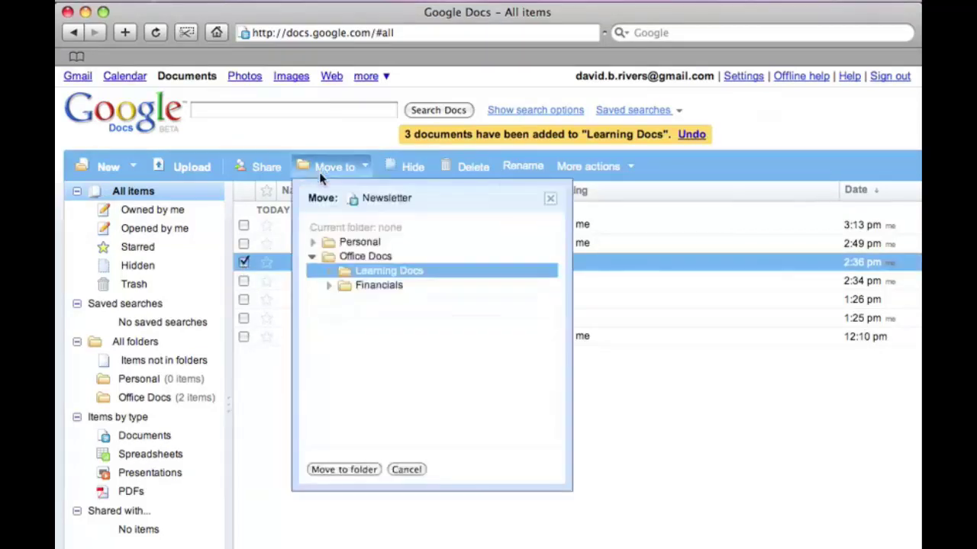
{"action": "left_click", "coordinate": [348, 244]}
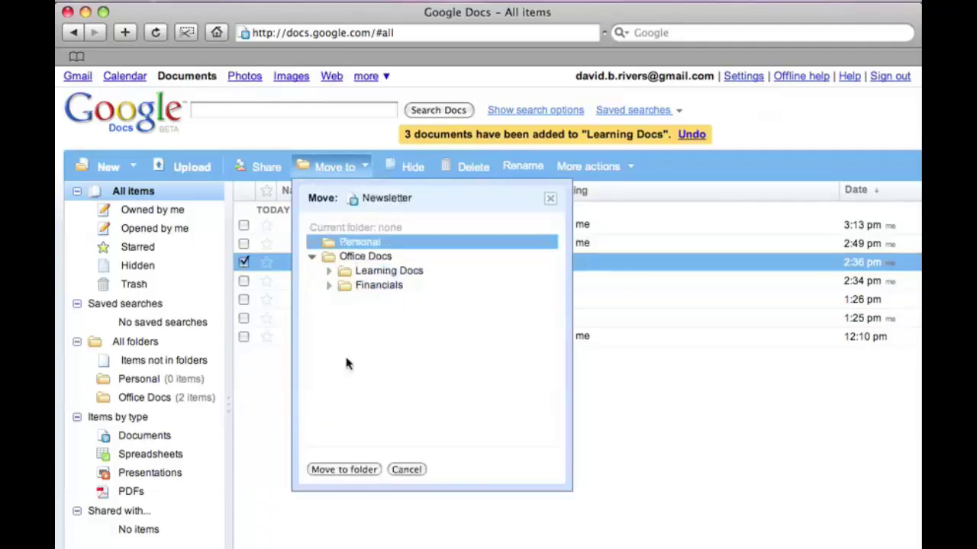
{"action": "left_click", "coordinate": [349, 467]}
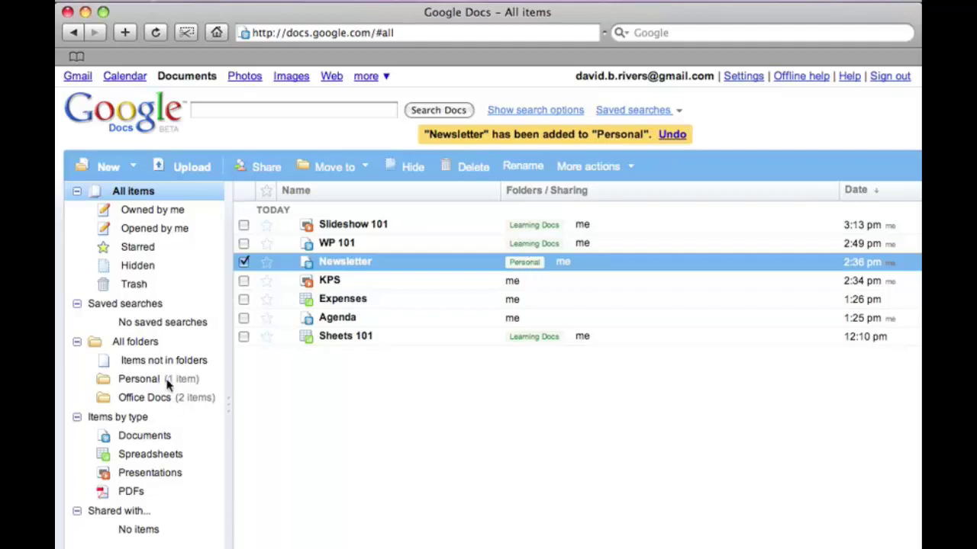
{"action": "left_click", "coordinate": [244, 262]}
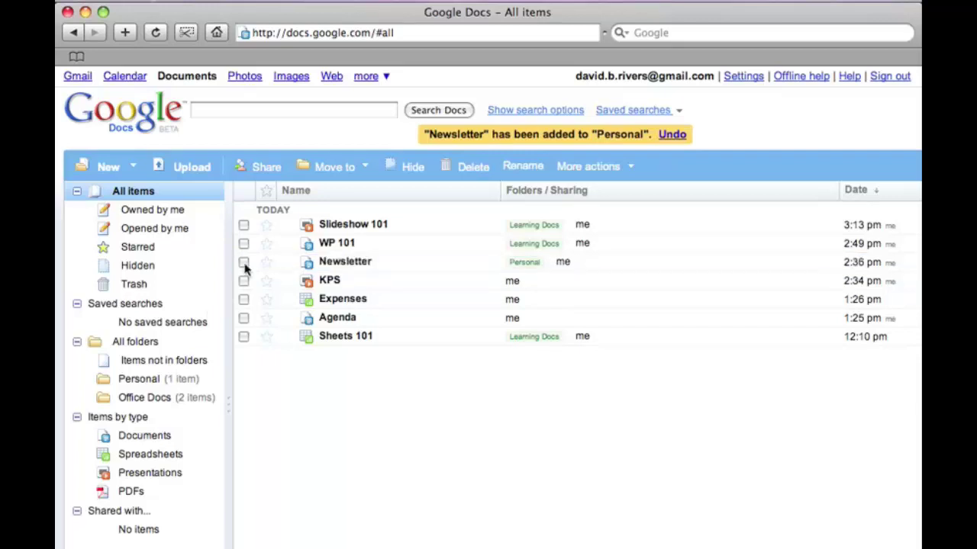
Move KPS, Expenses and Agenda together into the Office Docs folder
{"action": "left_click", "coordinate": [244, 281]}
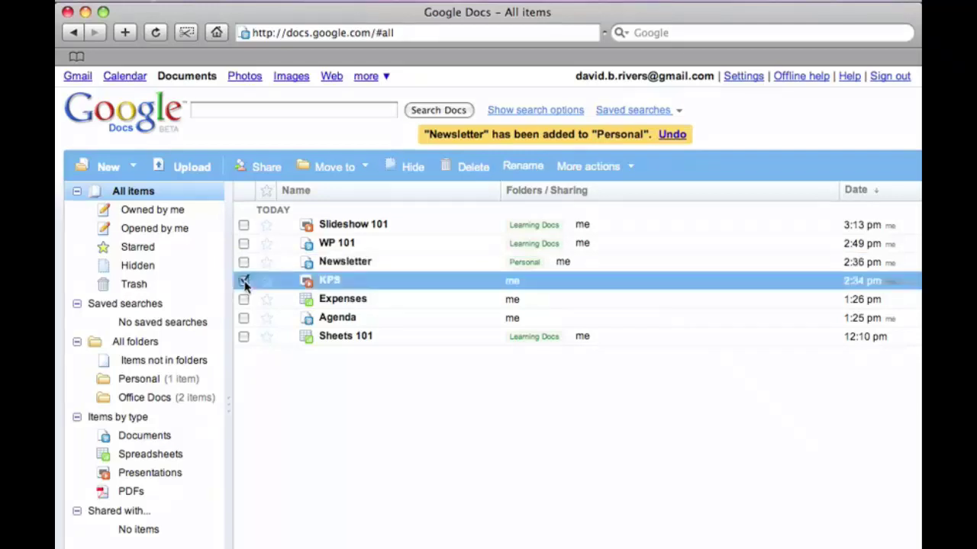
{"action": "left_click", "coordinate": [244, 300]}
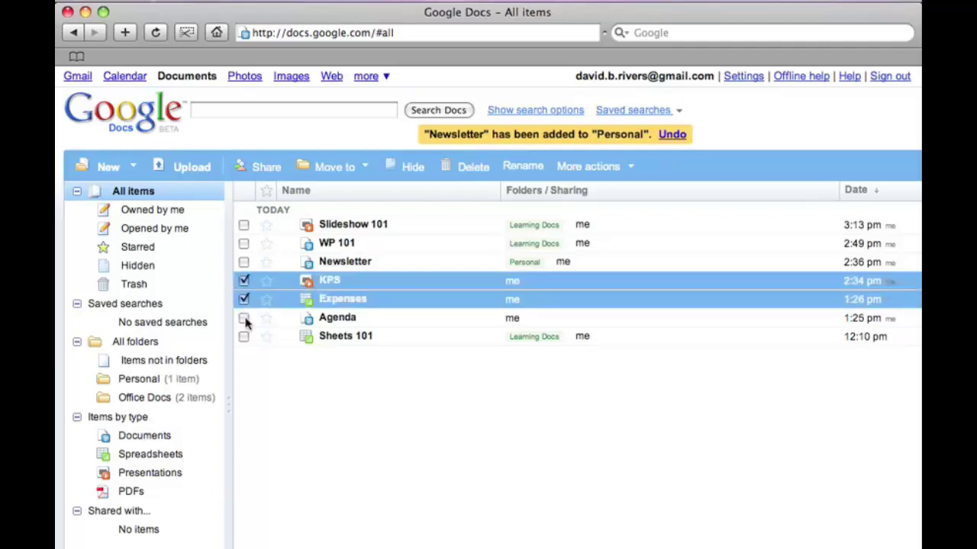
{"action": "left_click", "coordinate": [244, 318]}
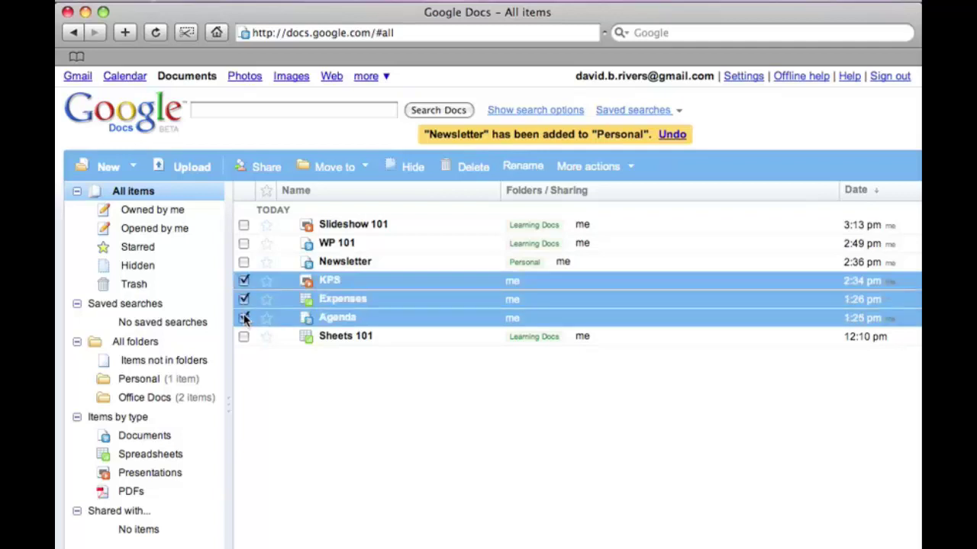
{"action": "left_click", "coordinate": [332, 171]}
{"action": "left_click", "coordinate": [327, 259]}
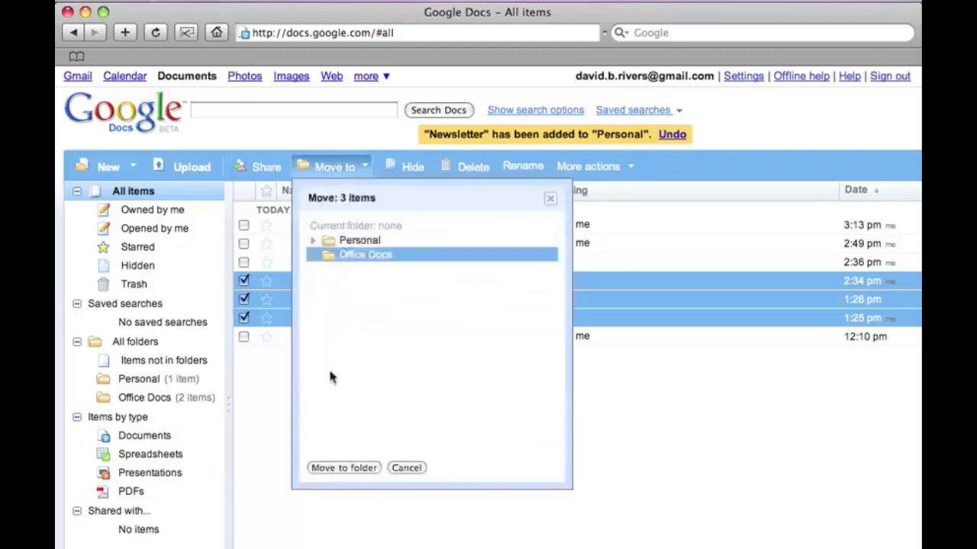
{"action": "left_click", "coordinate": [338, 468]}
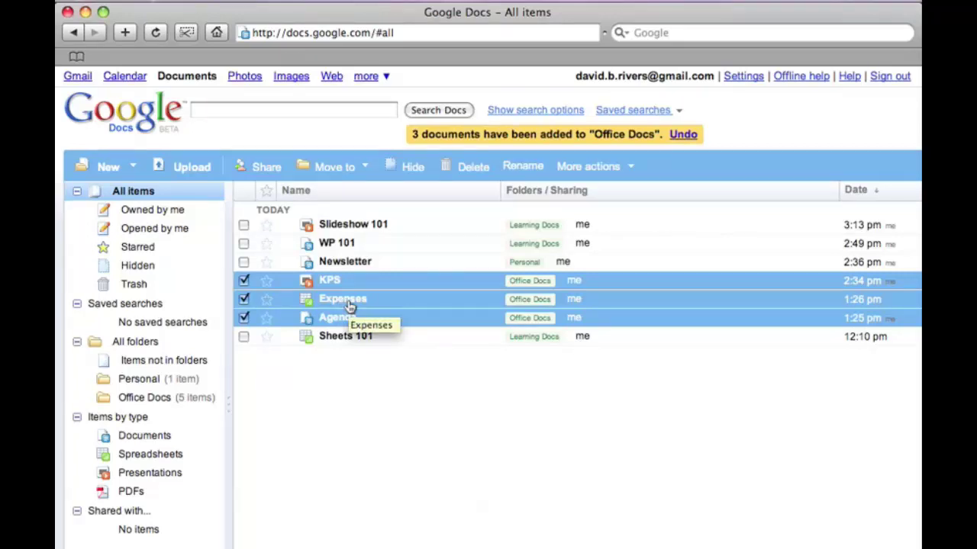
Keep only Expenses selected, move it into the Financials subfolder of Office Docs, and deselect it
{"action": "left_click", "coordinate": [243, 280]}
{"action": "left_click", "coordinate": [243, 318]}
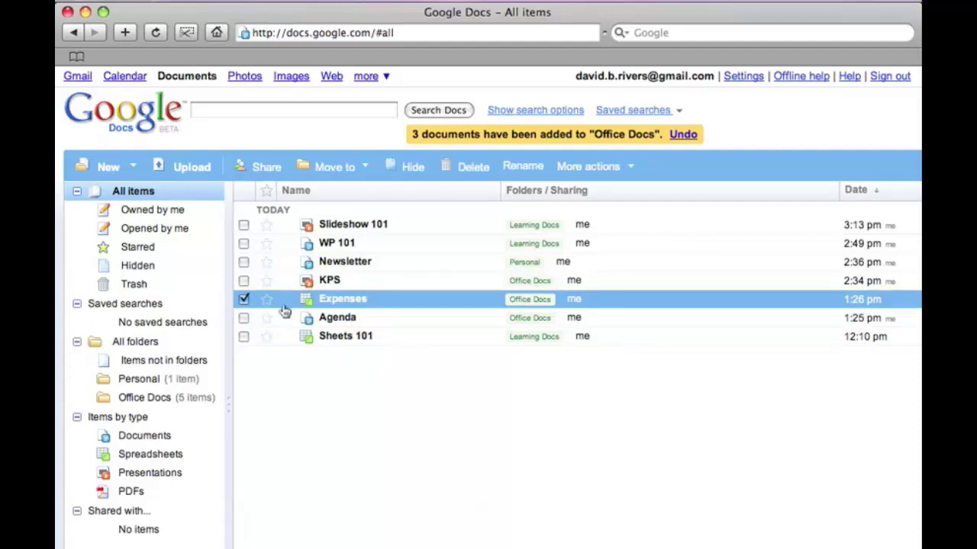
{"action": "left_click", "coordinate": [332, 167]}
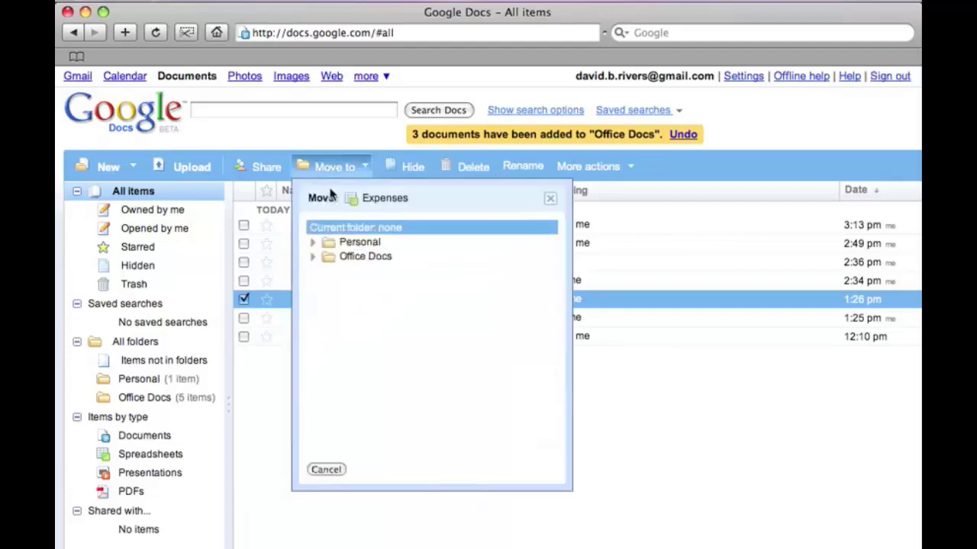
{"action": "left_click", "coordinate": [313, 257]}
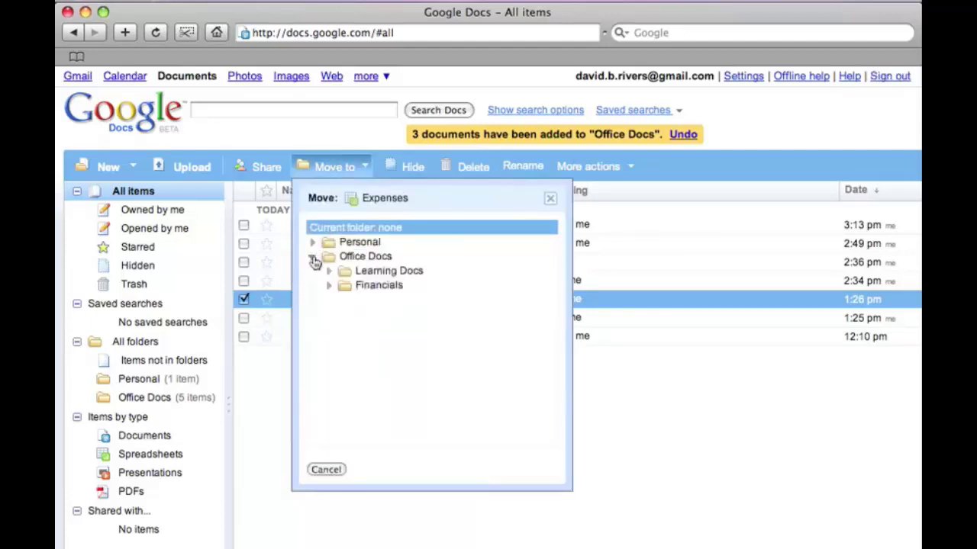
{"action": "left_click", "coordinate": [348, 287]}
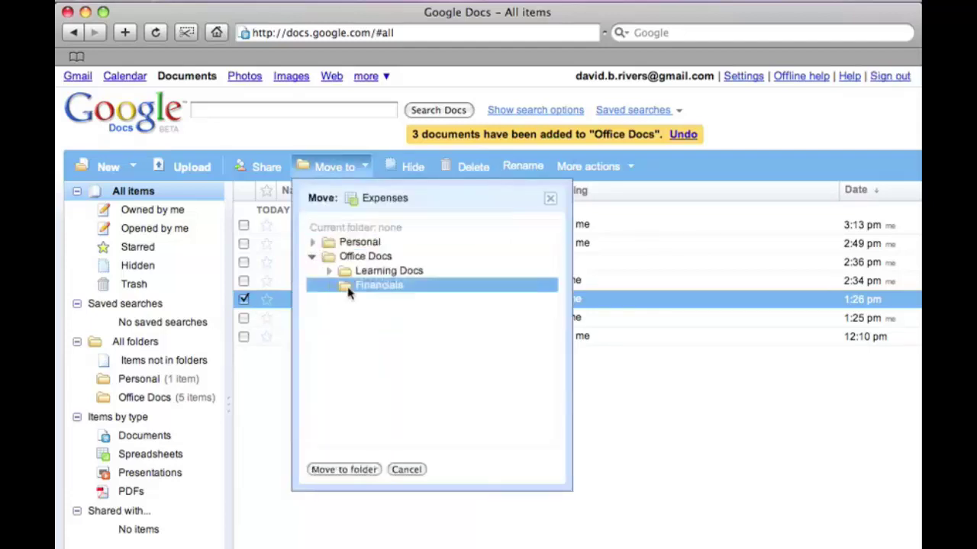
{"action": "left_click", "coordinate": [345, 470]}
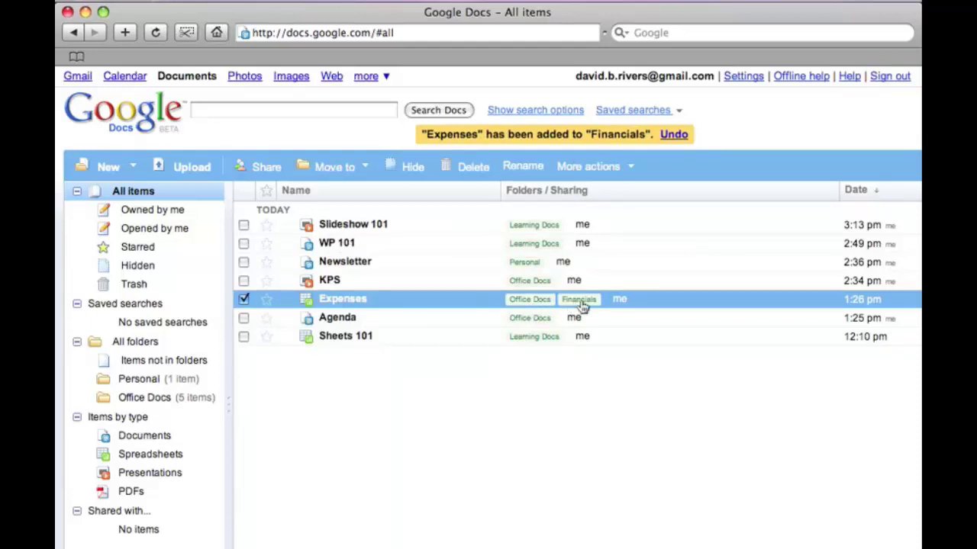
{"action": "left_click", "coordinate": [245, 301]}
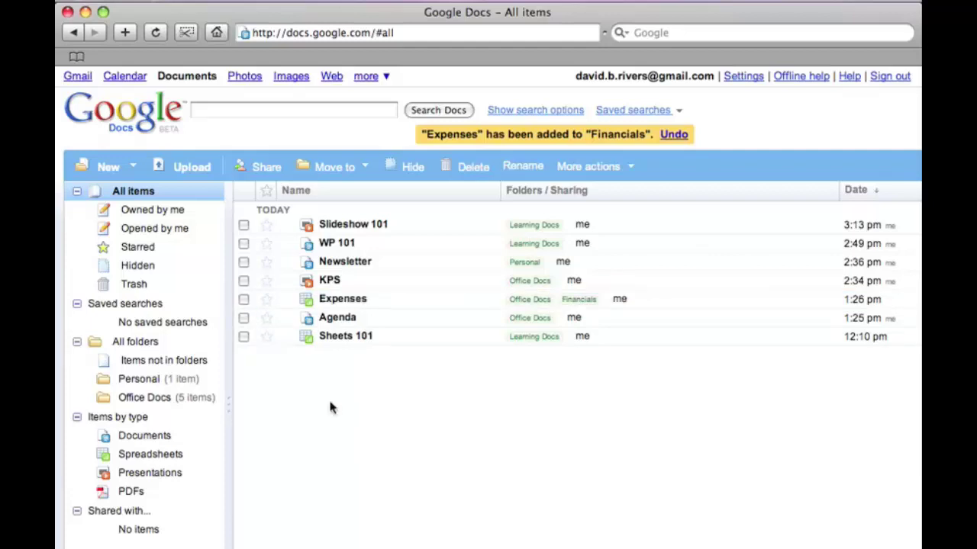
View the contents of the Personal and Office Docs folders, open the Expenses spreadsheet from Office Docs, and return to the file list
{"action": "left_click", "coordinate": [130, 383]}
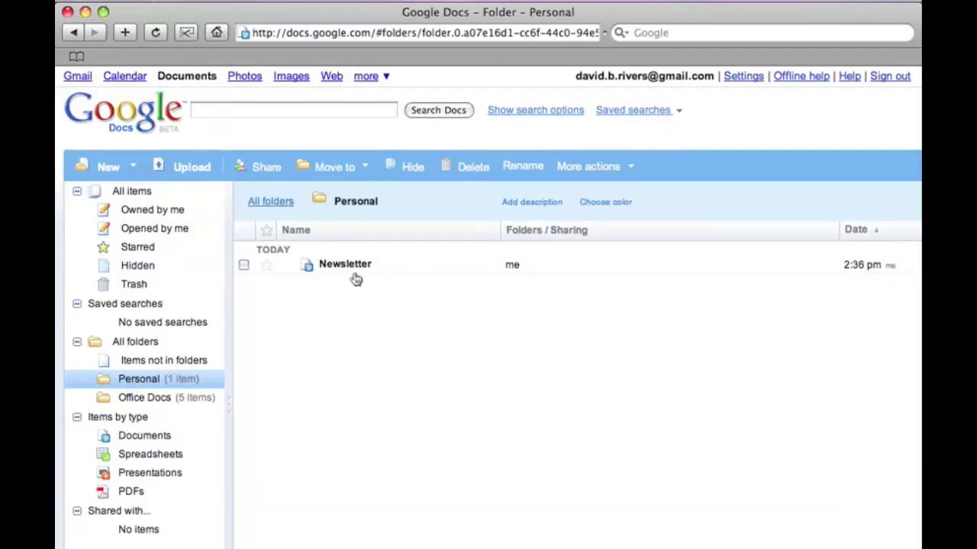
{"action": "left_click", "coordinate": [126, 403]}
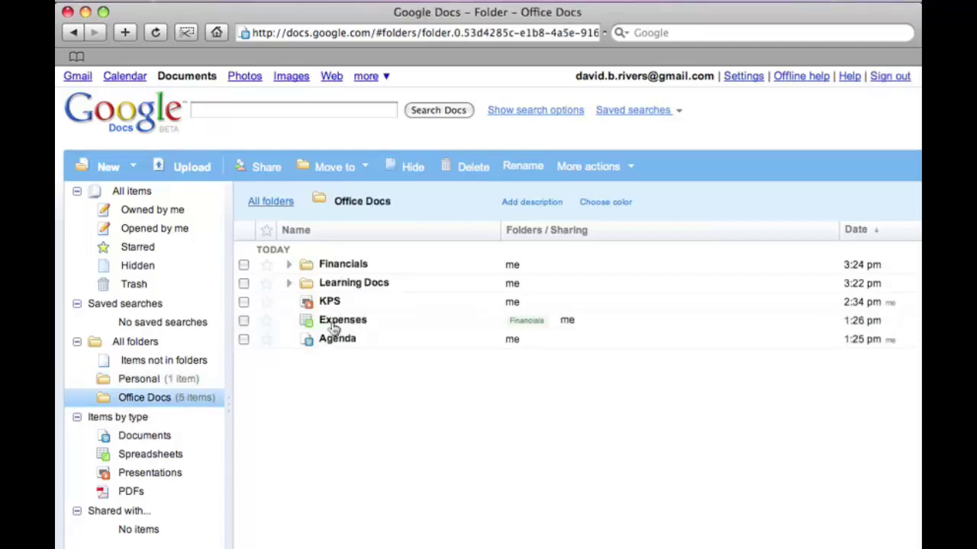
{"action": "left_click", "coordinate": [518, 327]}
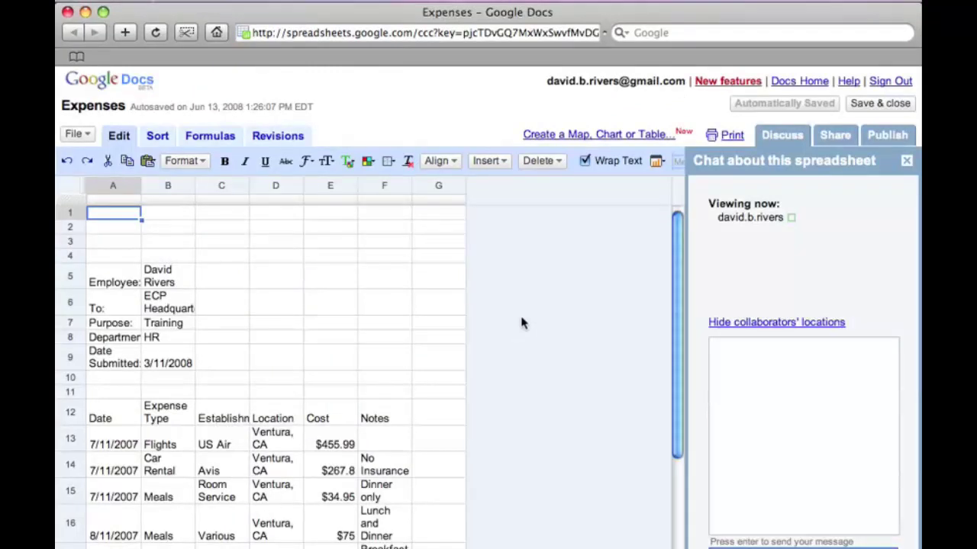
{"action": "left_click", "coordinate": [813, 81]}
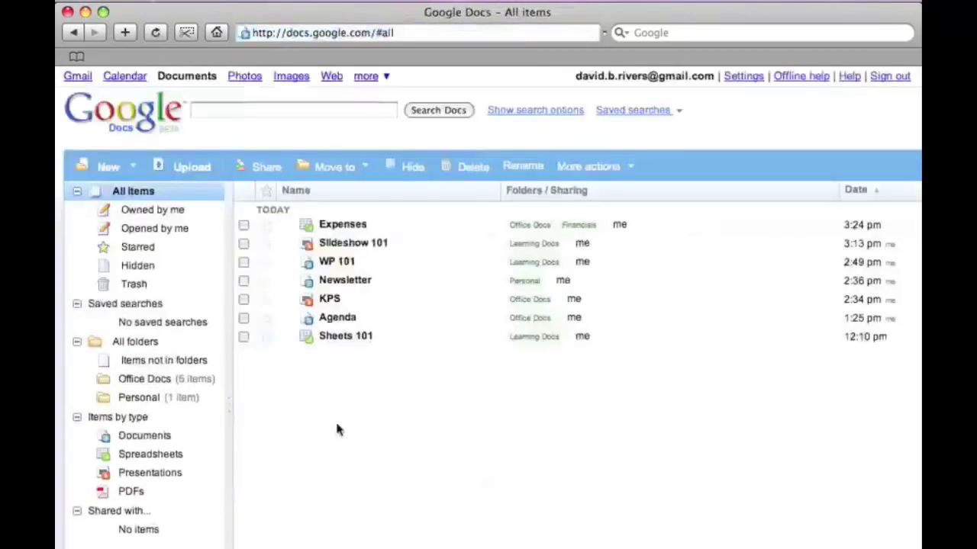
Expand the Financials and Learning Docs subfolders inside Office Docs to check their files, and check for items not in folders
{"action": "left_click", "coordinate": [128, 384]}
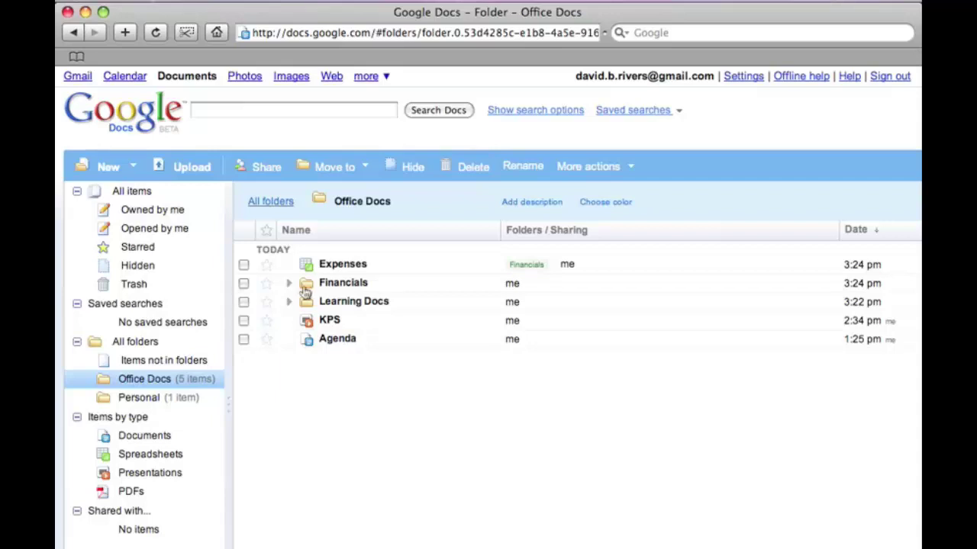
{"action": "left_click", "coordinate": [288, 284]}
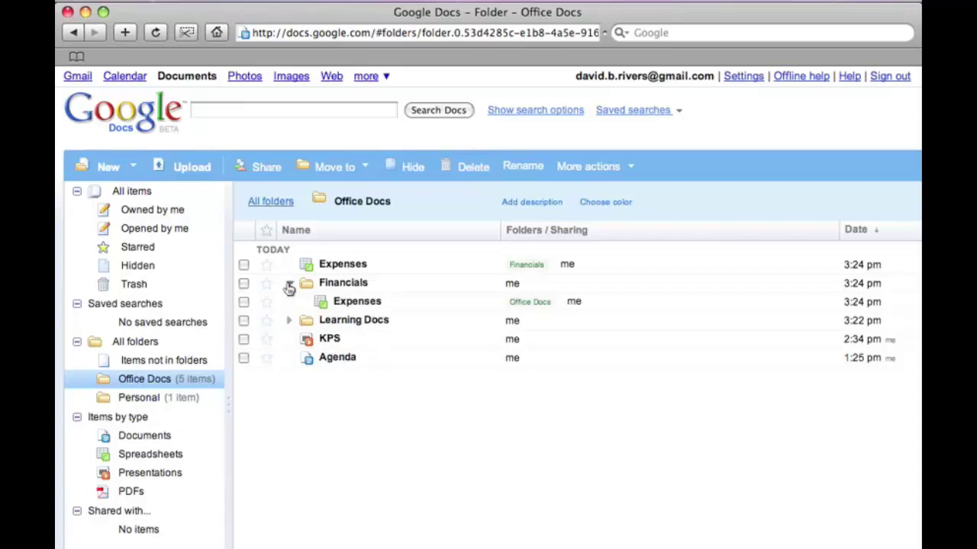
{"action": "left_click", "coordinate": [290, 322]}
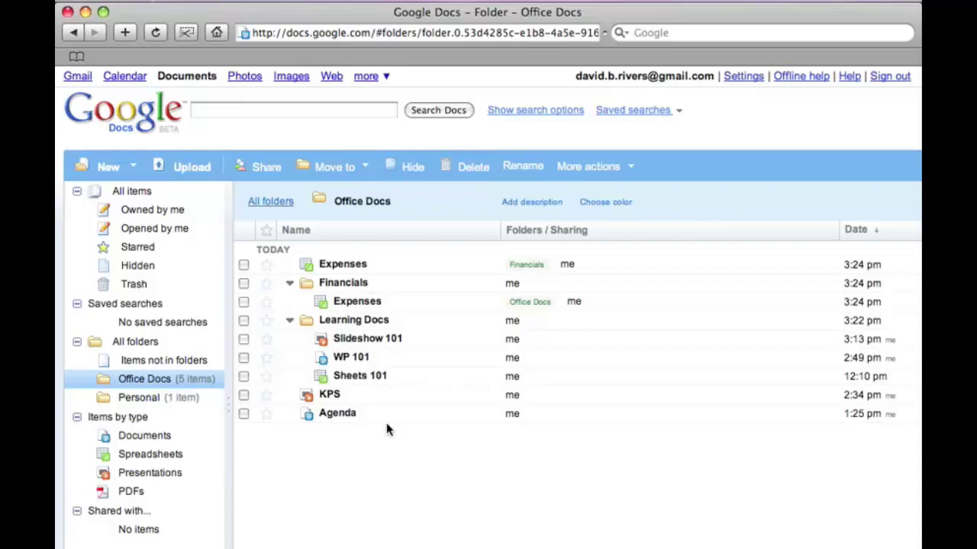
{"action": "left_click", "coordinate": [162, 360]}
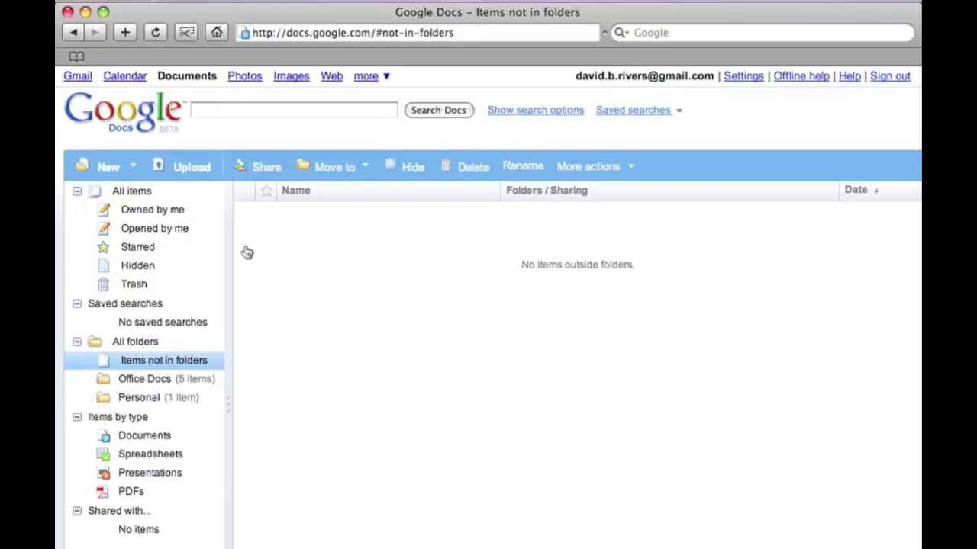
Show all items and search the files for the word kokanee
{"action": "left_click", "coordinate": [119, 193]}
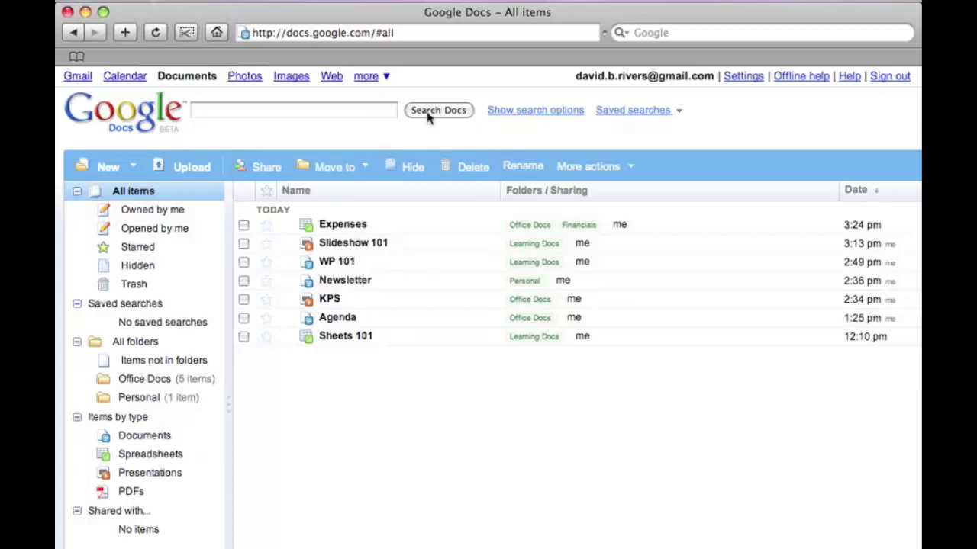
{"action": "left_click", "coordinate": [305, 111]}
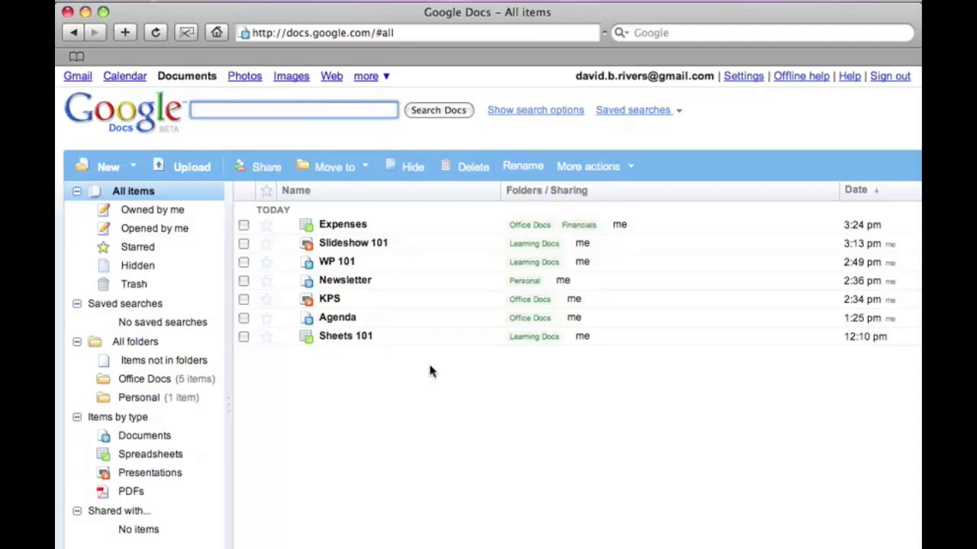
{"action": "type", "text": "kokanee"}
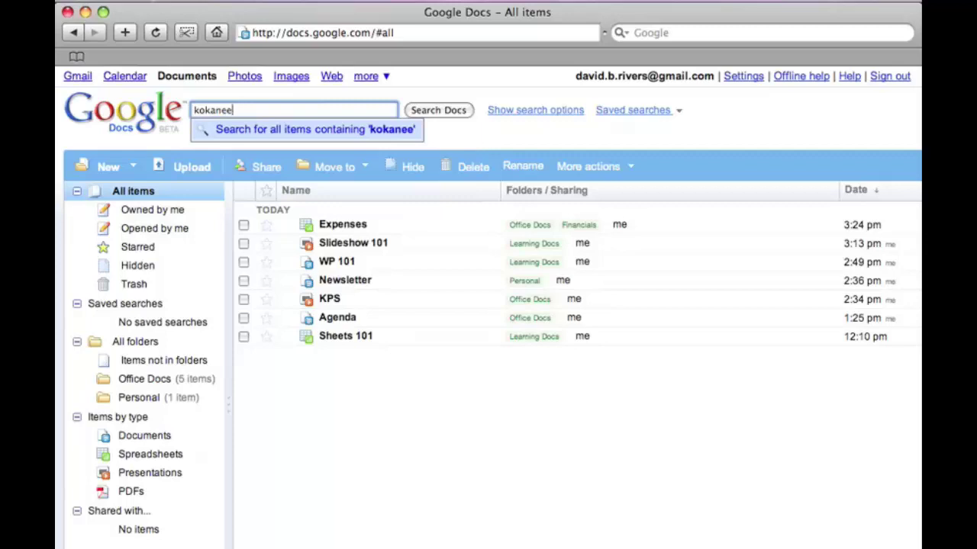
{"action": "key", "text": "Return"}
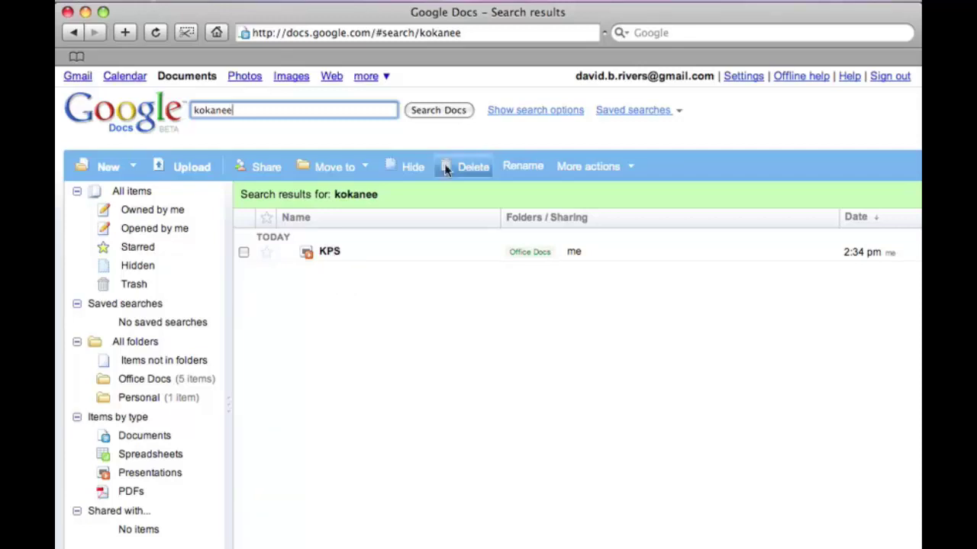
Show the advanced search options and enter agenda as the words to find, leaving the name filter empty
{"action": "left_click", "coordinate": [515, 112]}
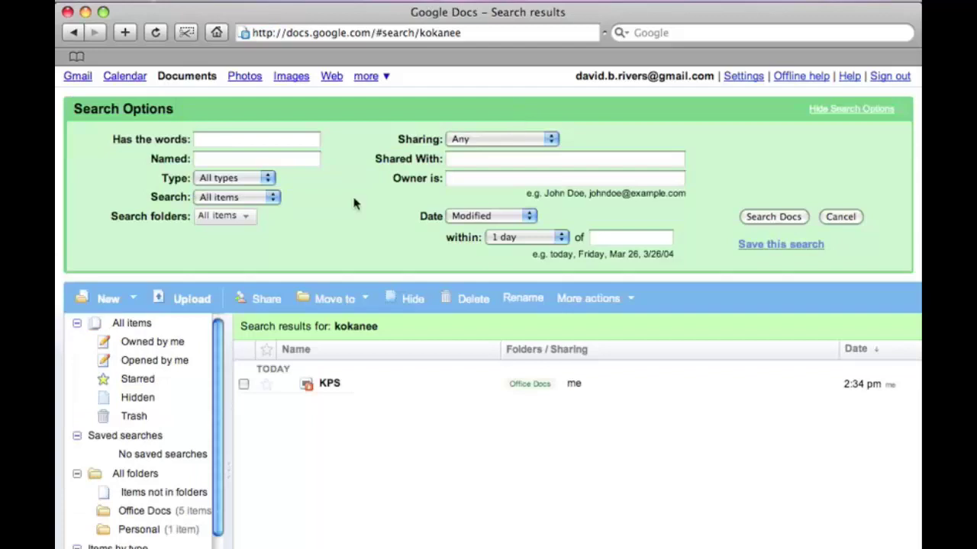
{"action": "left_click", "coordinate": [242, 145]}
{"action": "left_click", "coordinate": [225, 139]}
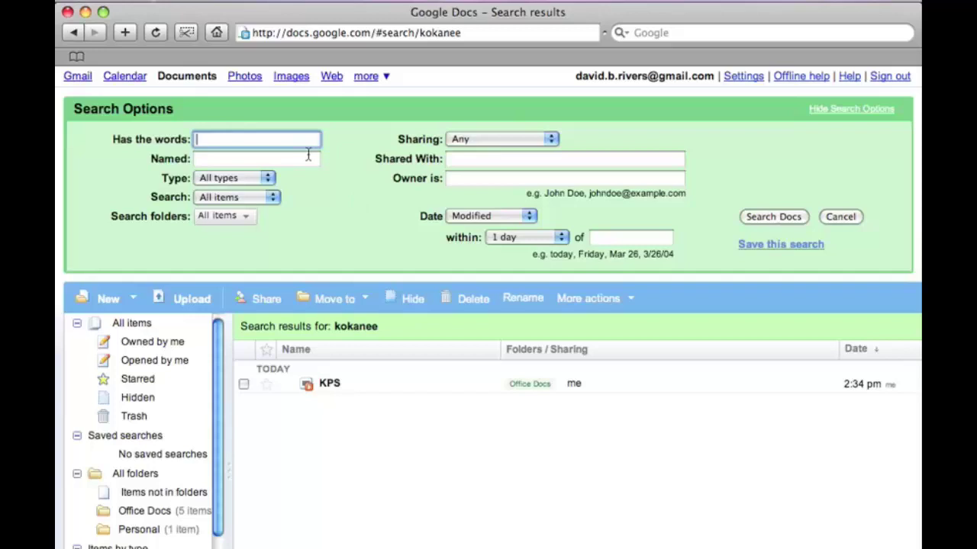
{"action": "type", "text": "agenda"}
{"action": "left_click", "coordinate": [252, 160]}
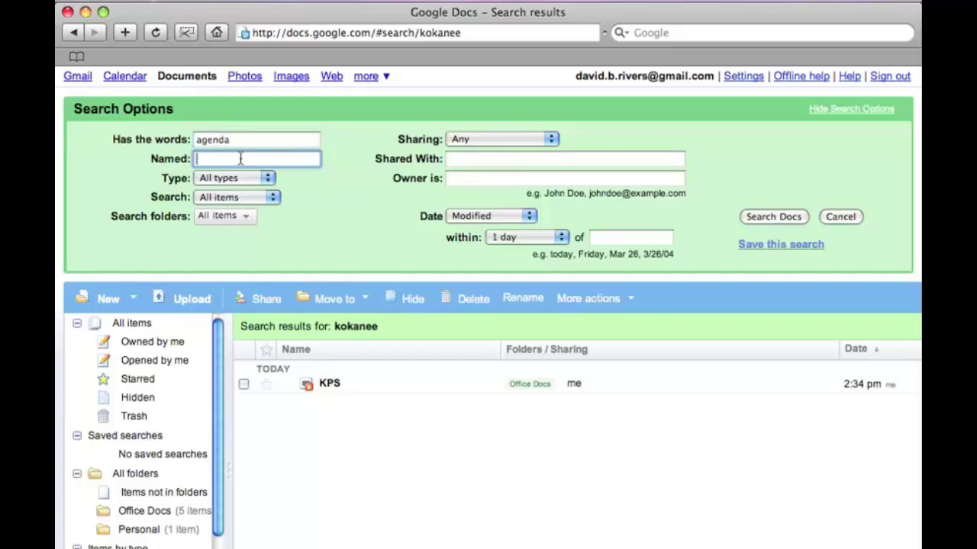
Review the file type, search scope and folder choices of the advanced search, keeping All types and All items
{"action": "left_click", "coordinate": [267, 179]}
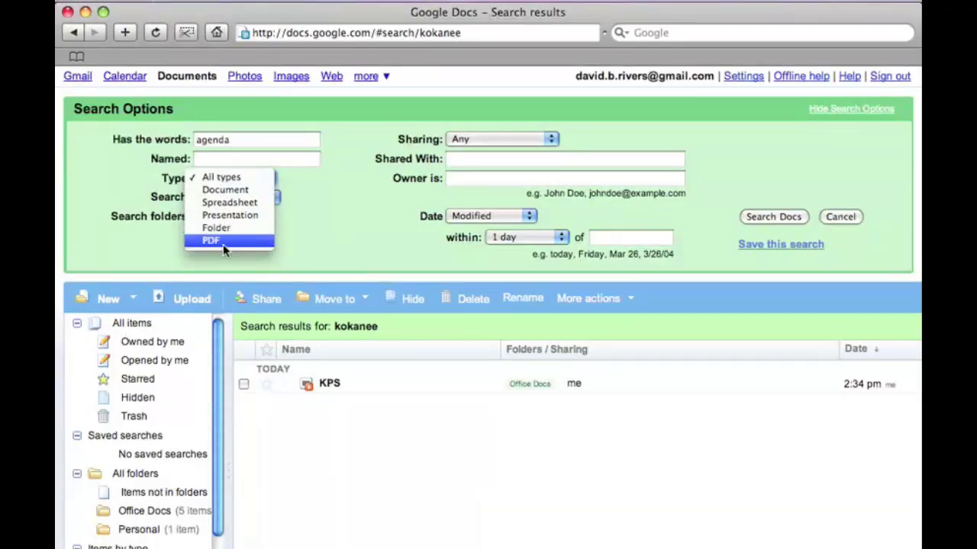
{"action": "left_click", "coordinate": [223, 175]}
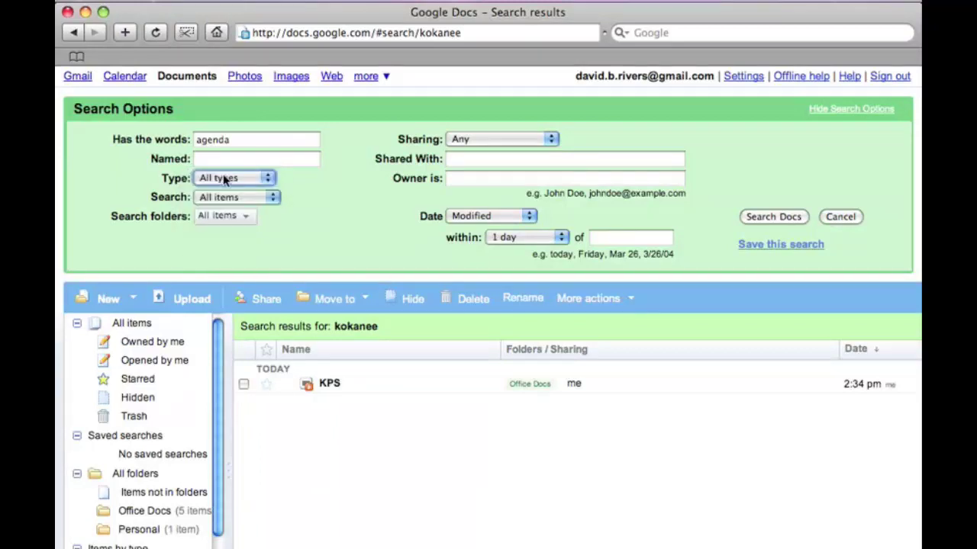
{"action": "left_click", "coordinate": [275, 198]}
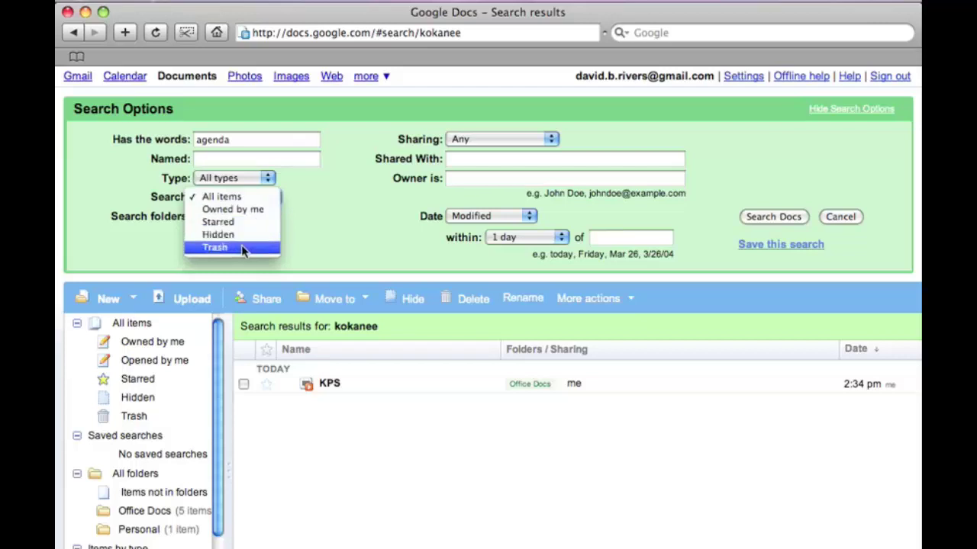
{"action": "left_click", "coordinate": [223, 197]}
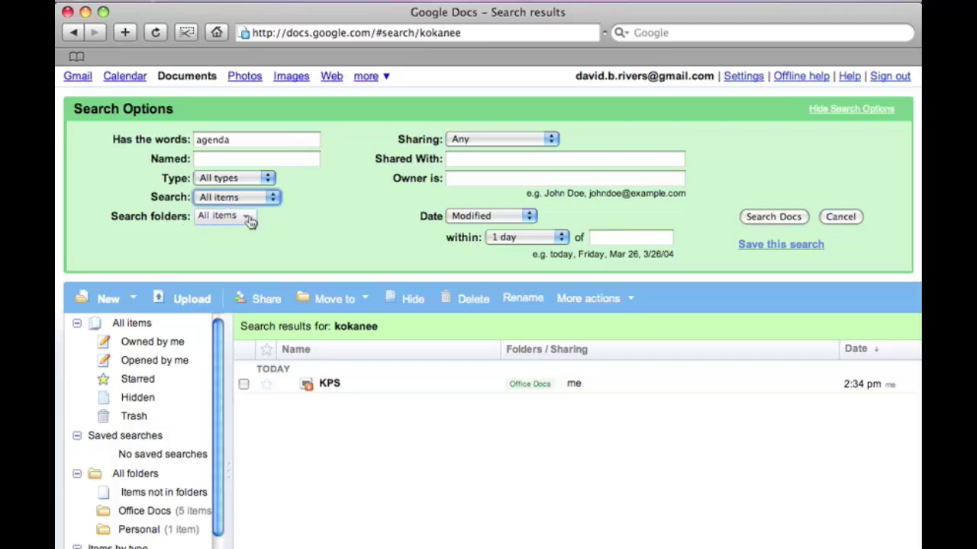
{"action": "left_click", "coordinate": [248, 218]}
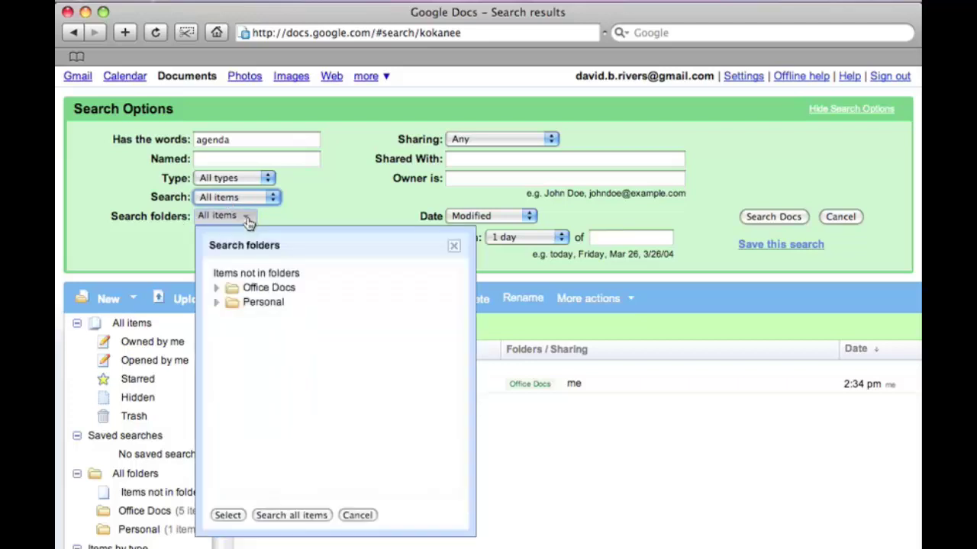
{"action": "left_click", "coordinate": [267, 293]}
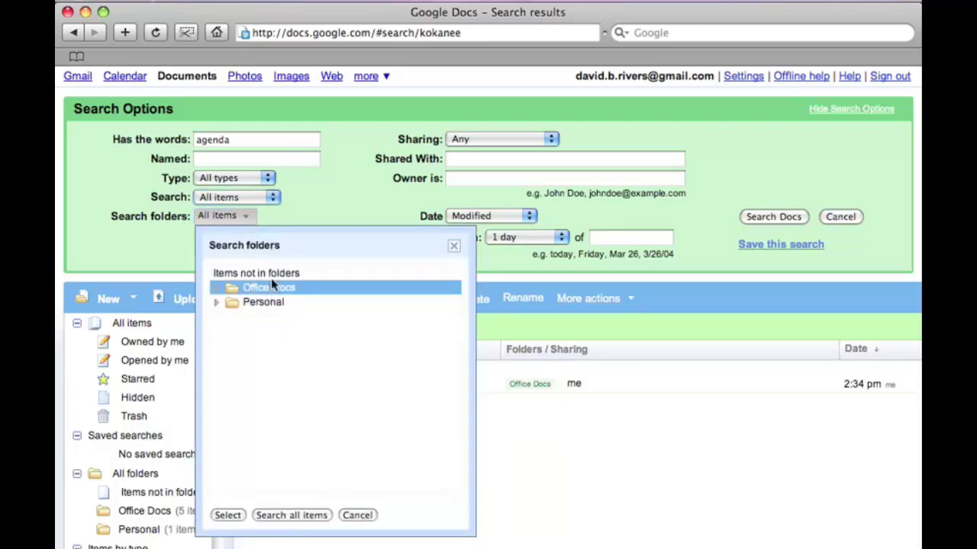
{"action": "left_click", "coordinate": [281, 517]}
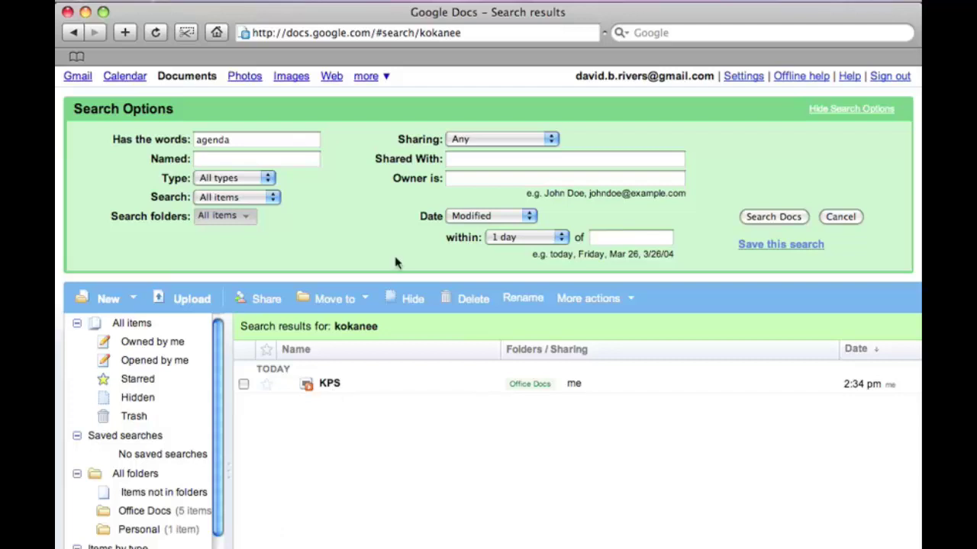
Review the sharing choices of the advanced search, keep Any, and activate the Shared With filter
{"action": "left_click", "coordinate": [553, 140]}
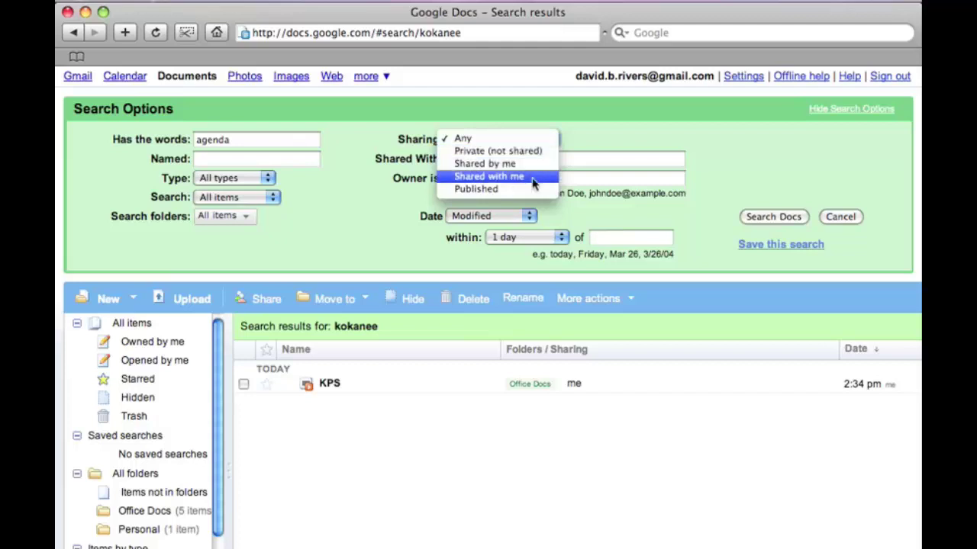
{"action": "left_click", "coordinate": [480, 139]}
{"action": "left_click", "coordinate": [471, 160]}
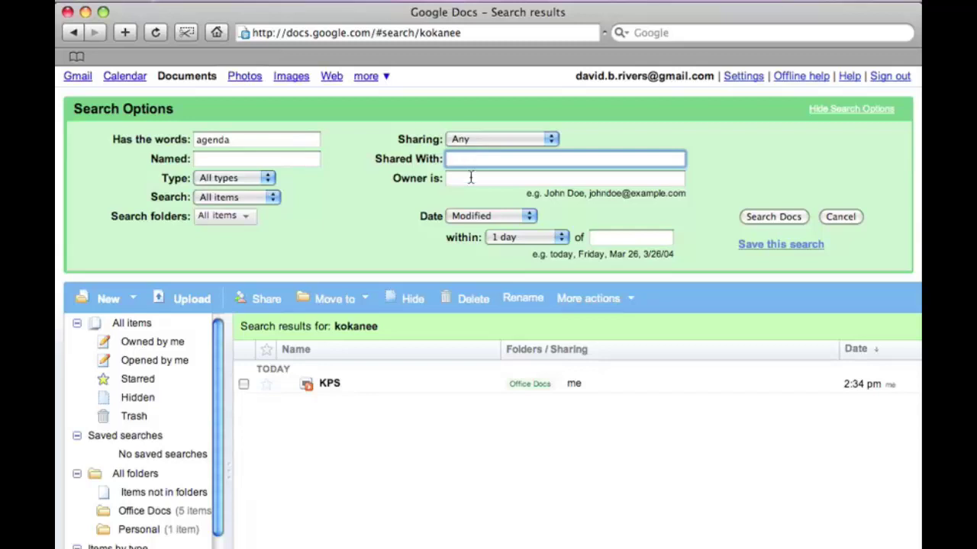
Leave the owner filter empty, limit the agenda search to items modified within 1 week of today, and run it
{"action": "left_click", "coordinate": [471, 178]}
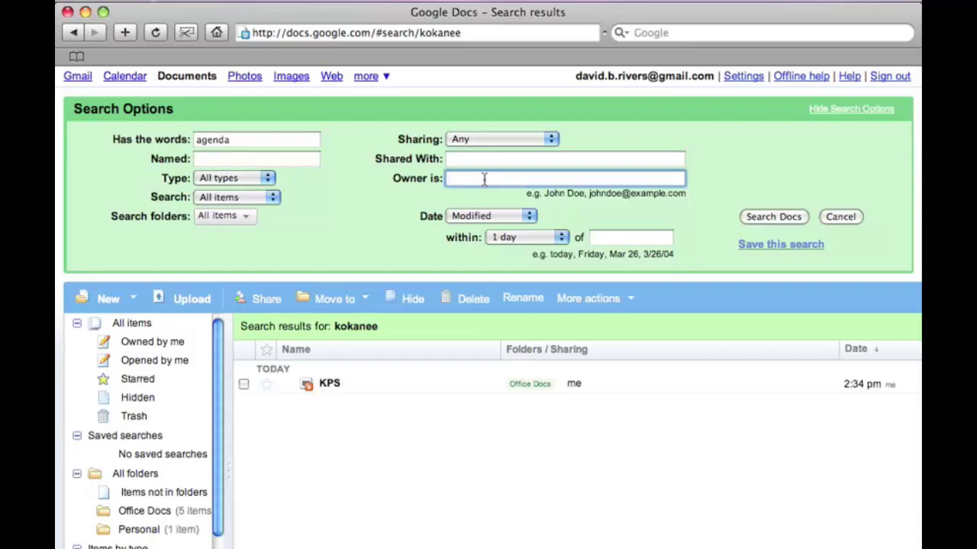
{"action": "left_click", "coordinate": [531, 216]}
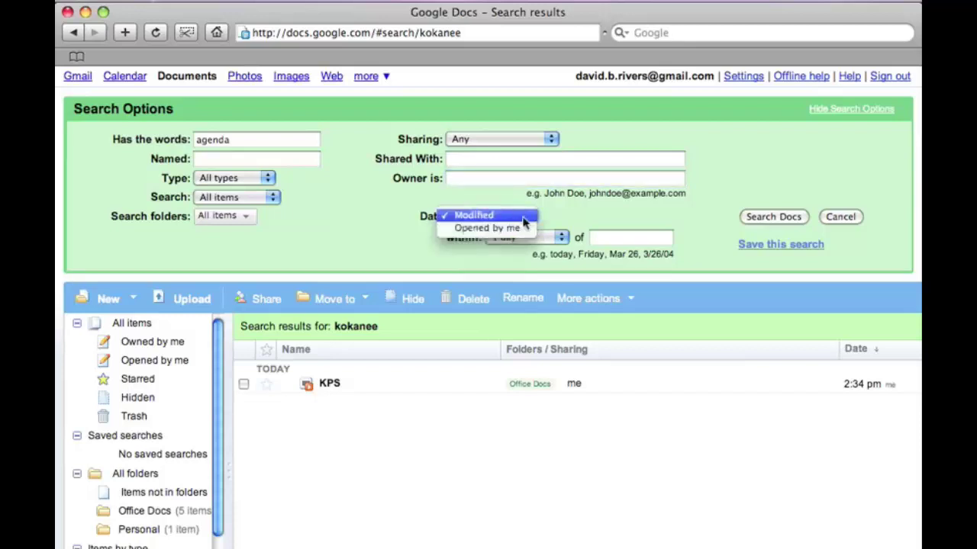
{"action": "left_click", "coordinate": [524, 219]}
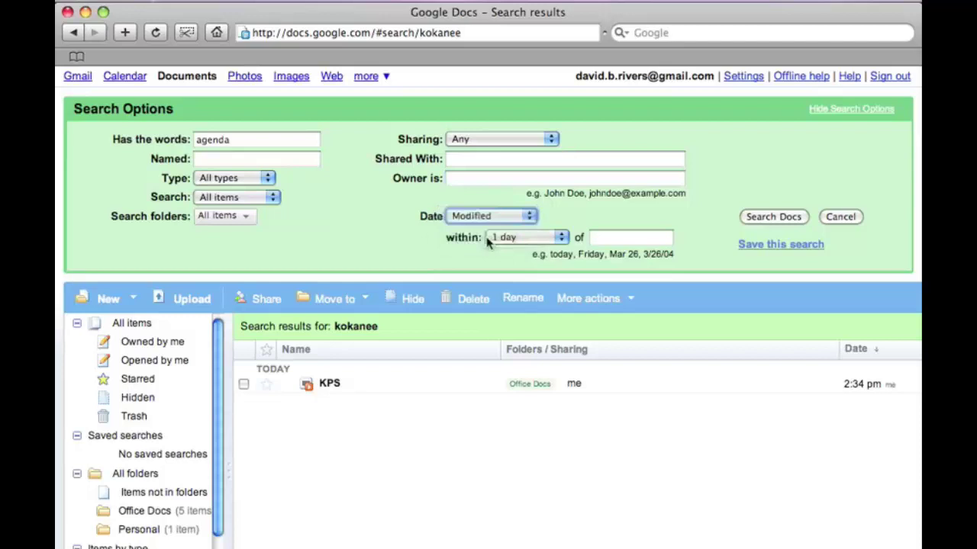
{"action": "left_click", "coordinate": [559, 240]}
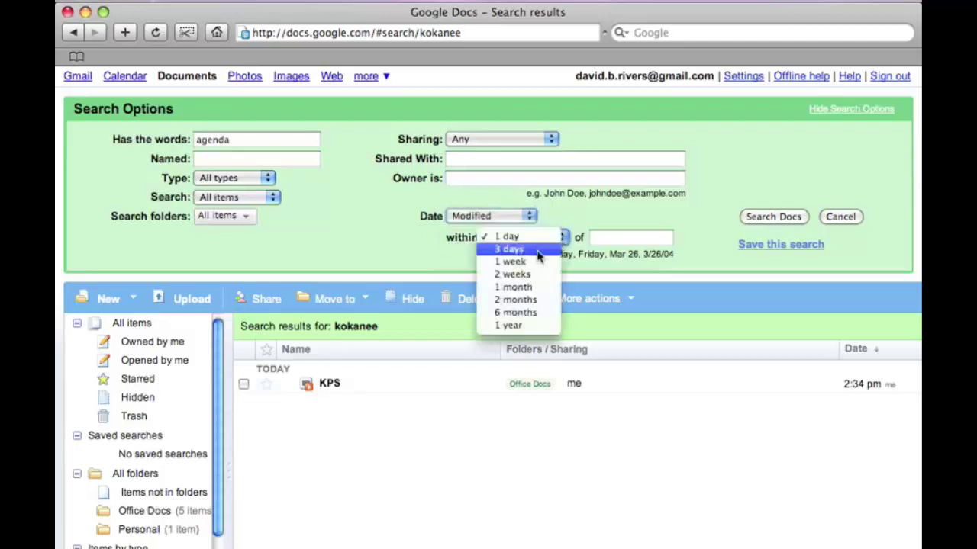
{"action": "left_click", "coordinate": [532, 263]}
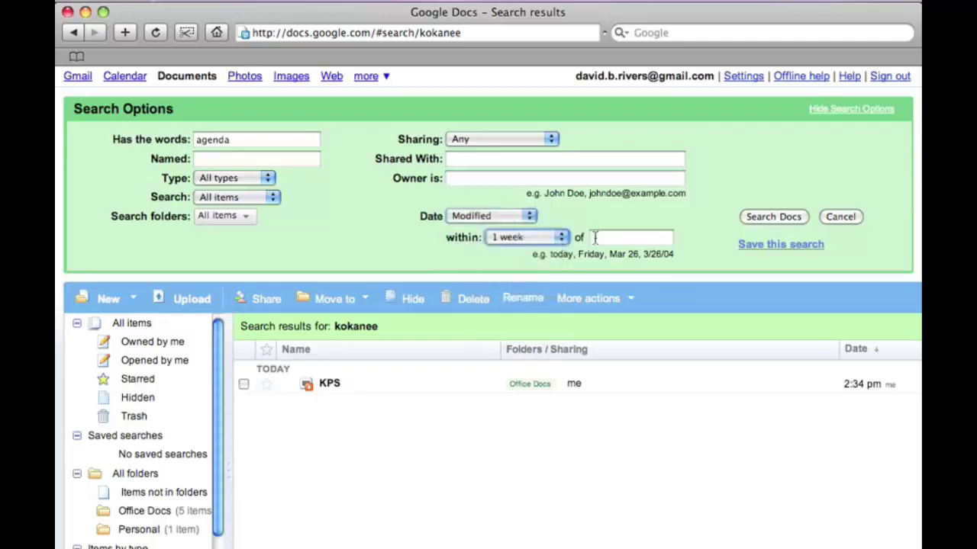
{"action": "type", "text": "t"}
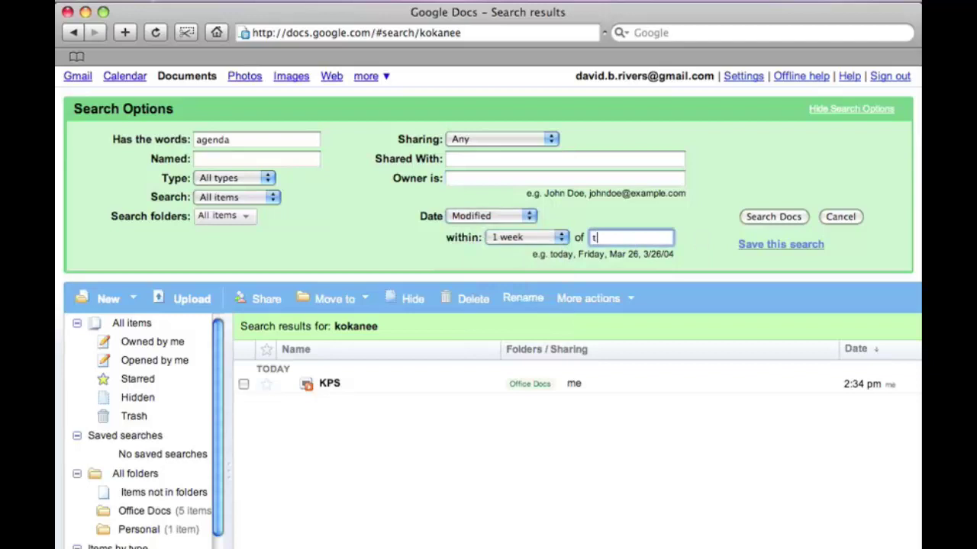
{"action": "type", "text": "oday"}
{"action": "left_click", "coordinate": [777, 218]}
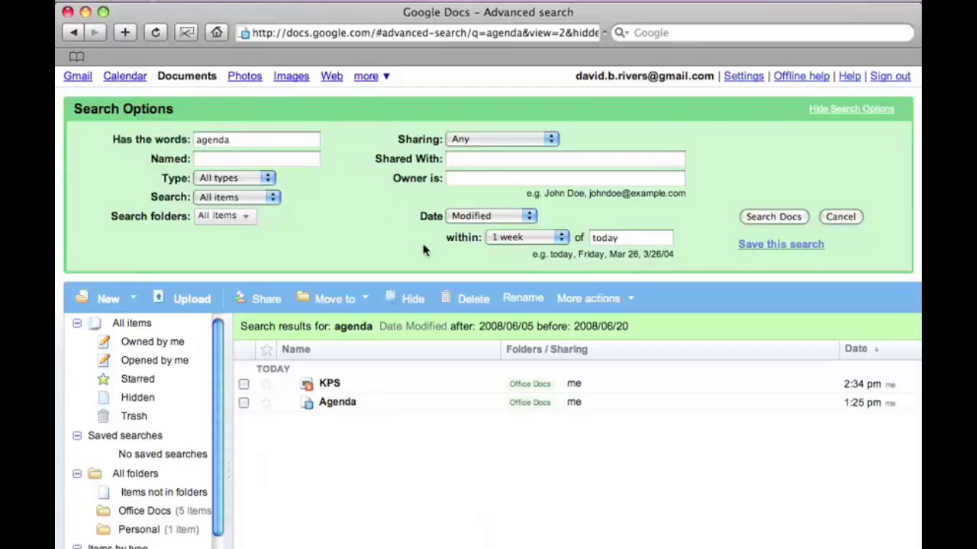
Save the current search as Agendas and close the advanced search options
{"action": "left_click", "coordinate": [778, 244]}
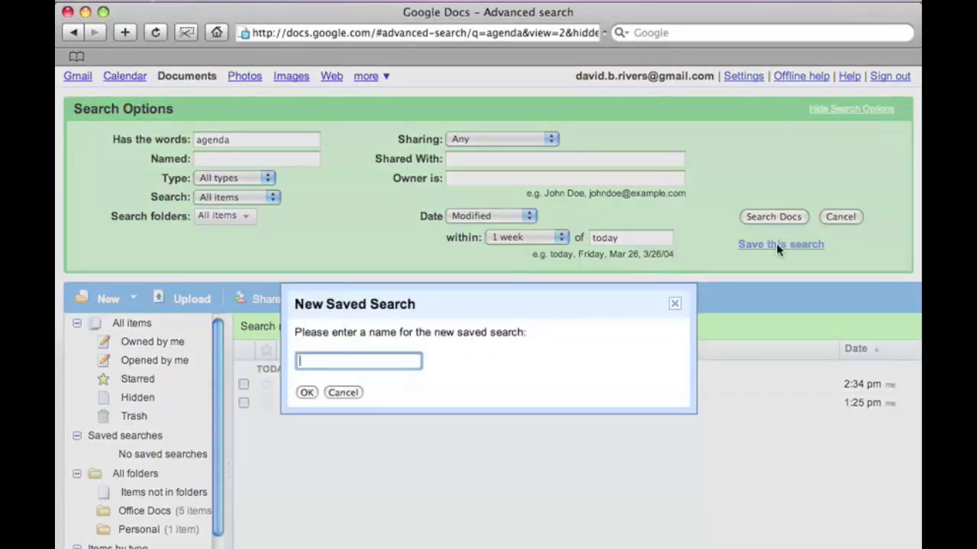
{"action": "type", "text": "Agendas"}
{"action": "left_click", "coordinate": [306, 392]}
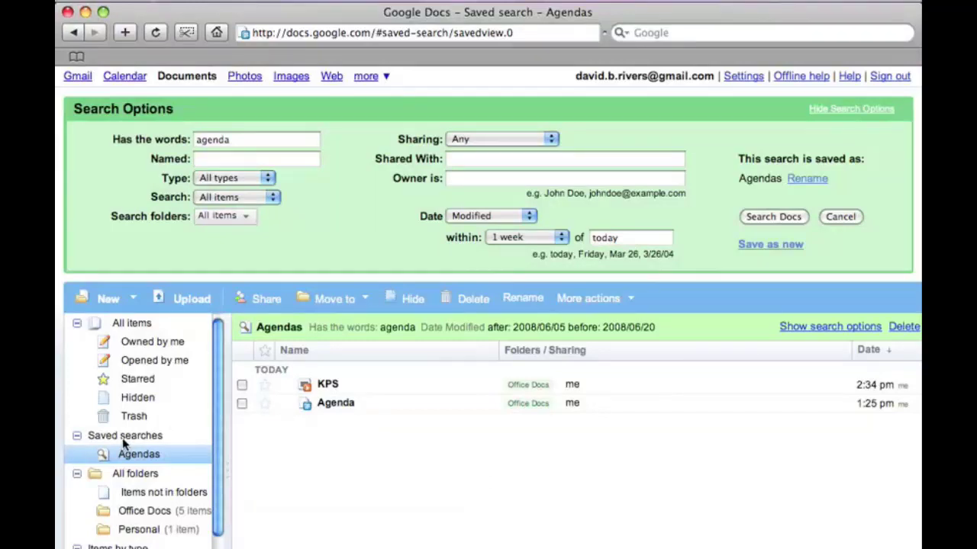
{"action": "left_click", "coordinate": [840, 217]}
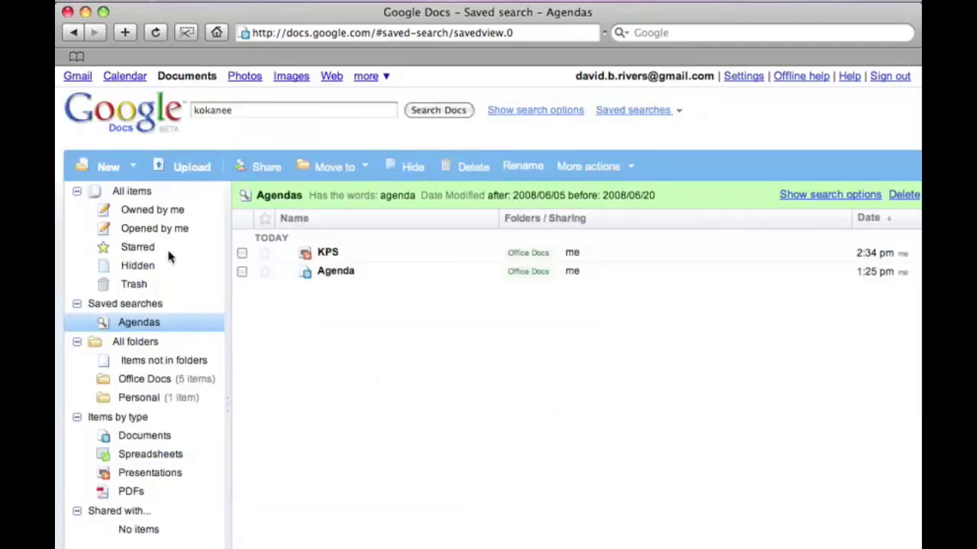
Return to all items and run the saved search Agendas
{"action": "left_click", "coordinate": [131, 192]}
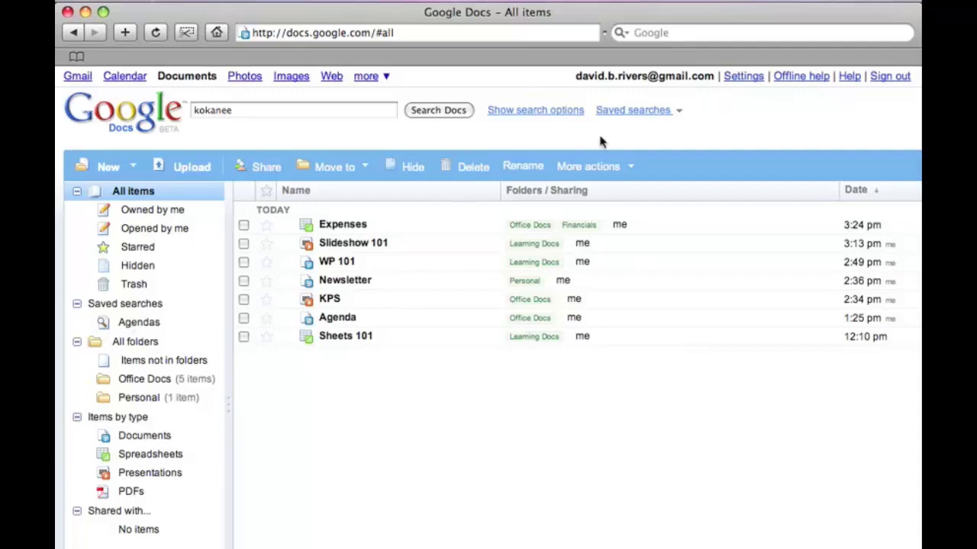
{"action": "left_click", "coordinate": [679, 112]}
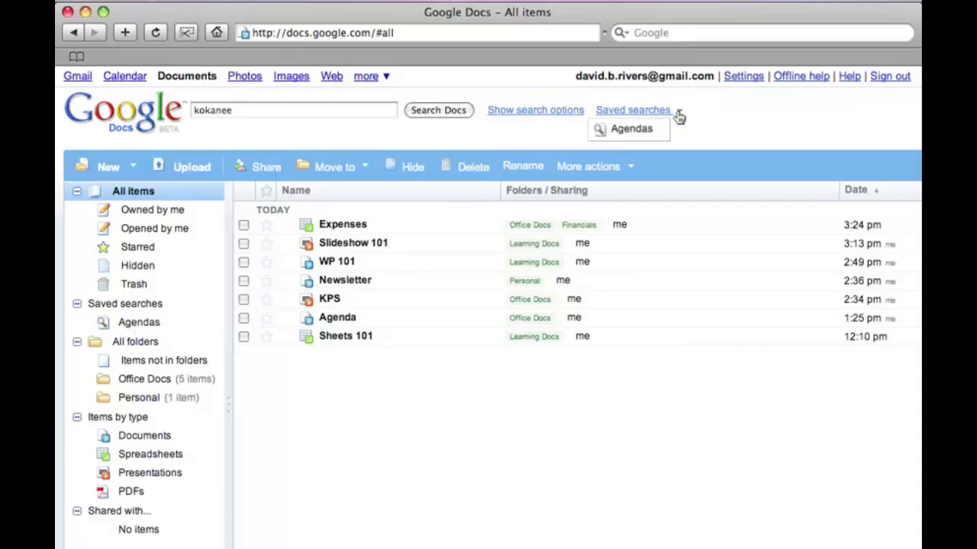
{"action": "left_click", "coordinate": [631, 129]}
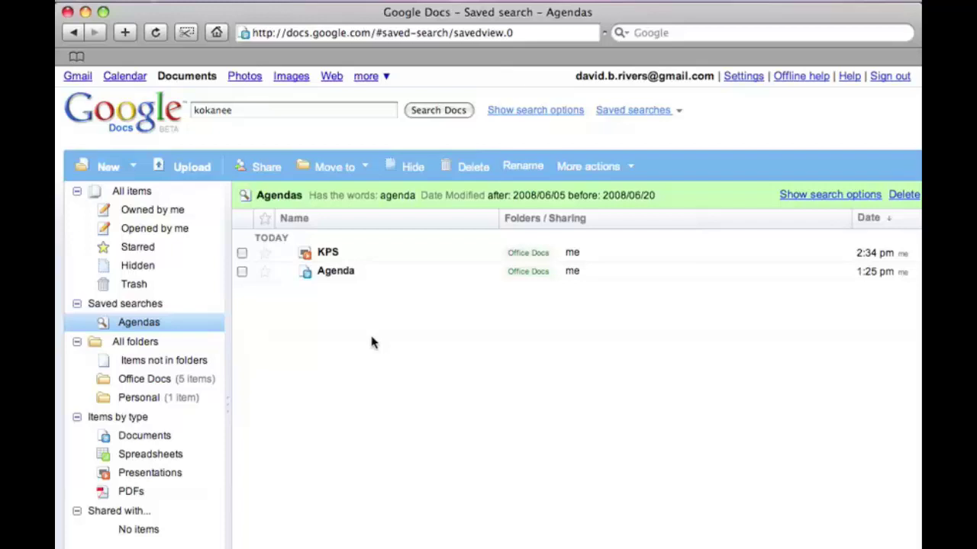
Delete the saved search Agendas
{"action": "right_click", "coordinate": [145, 321]}
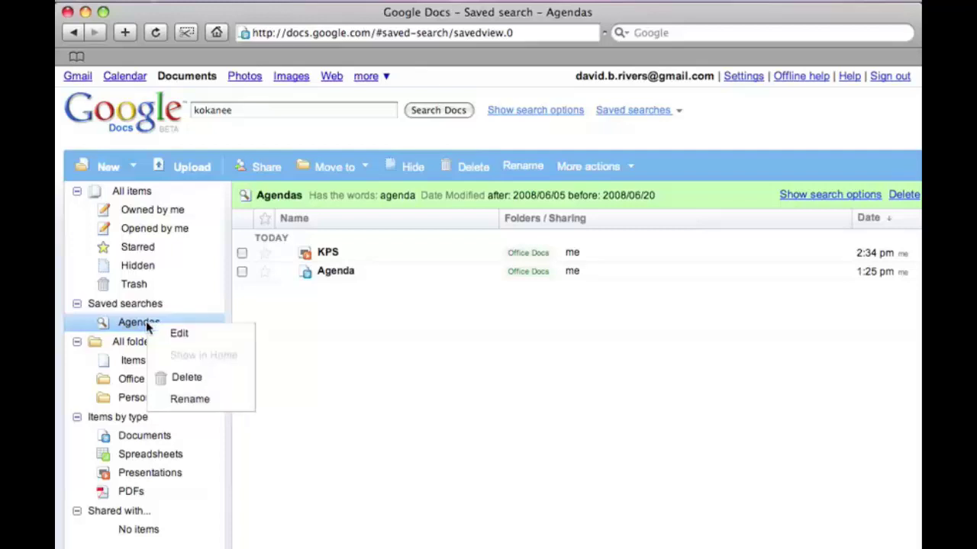
{"action": "left_click", "coordinate": [175, 379]}
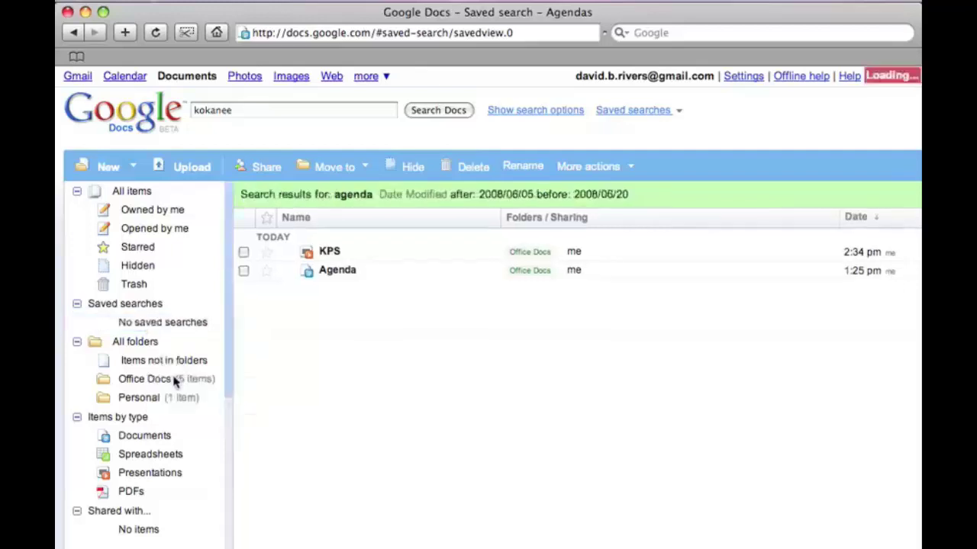